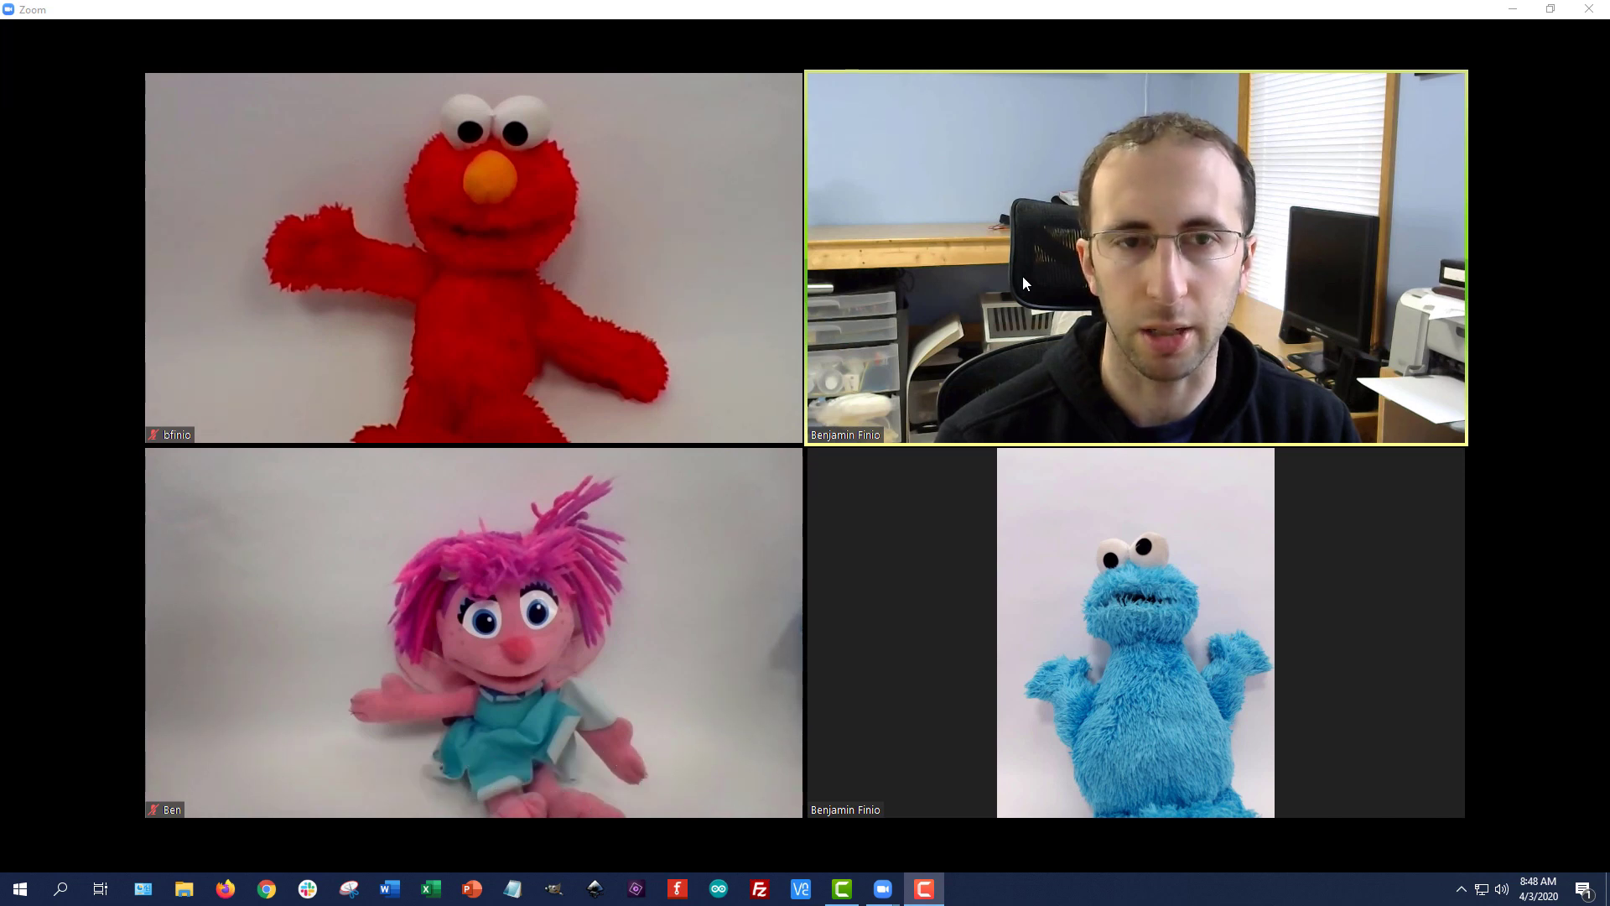
Admit both waiting guests with Admit all, bringing the meeting to four participants
mouse_move(990, 272)
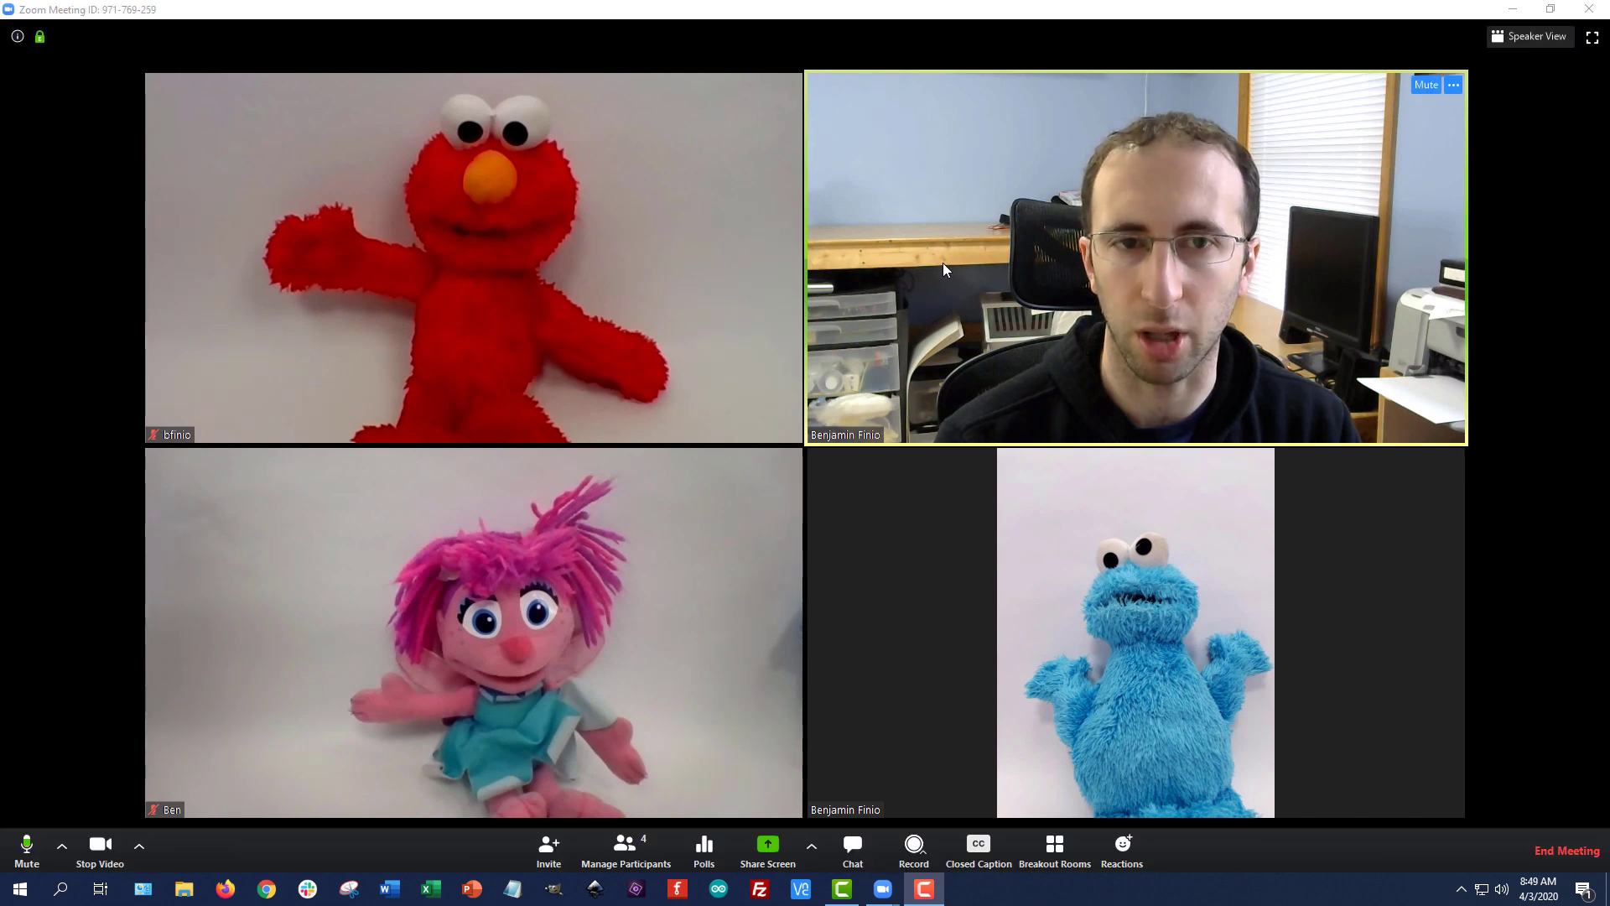
mouse_move(837, 77)
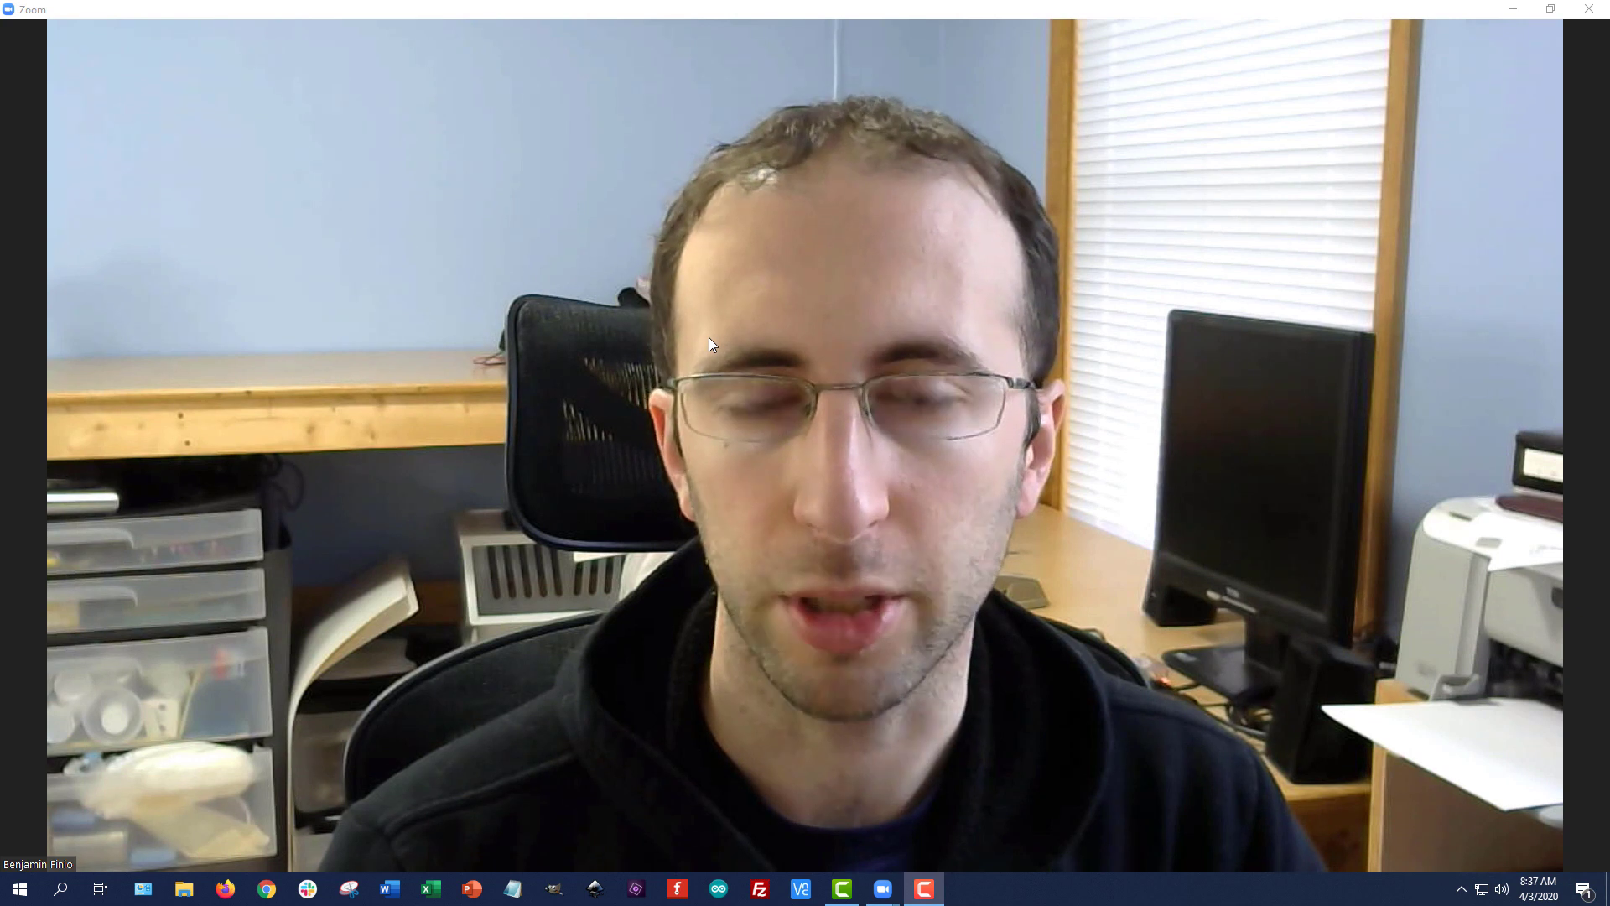
mouse_move(642, 349)
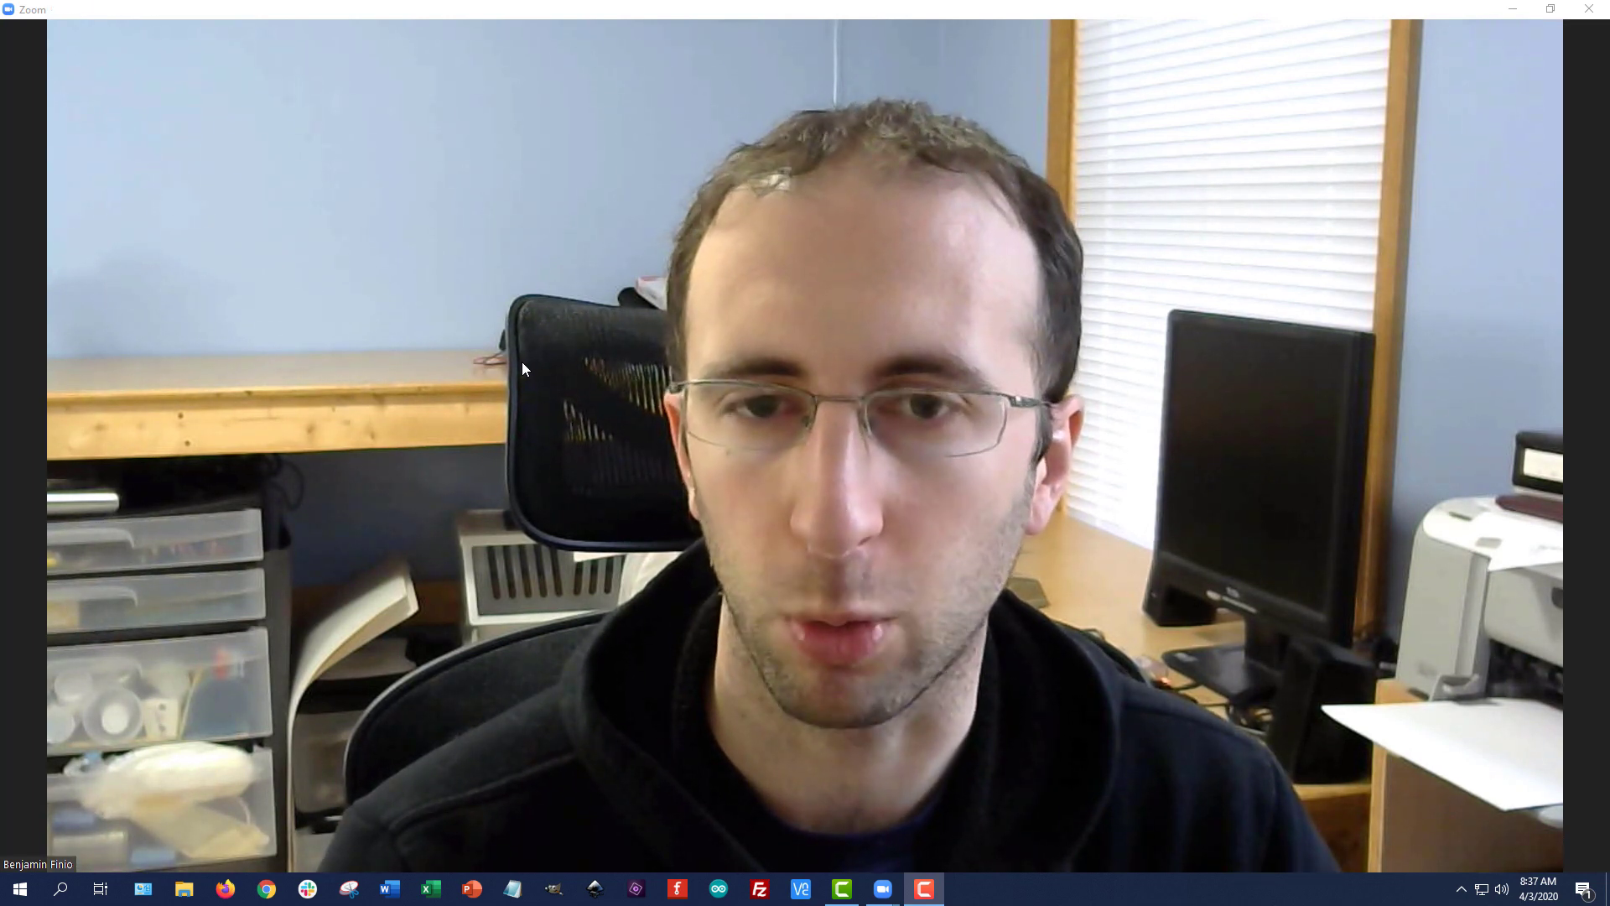
mouse_move(469, 352)
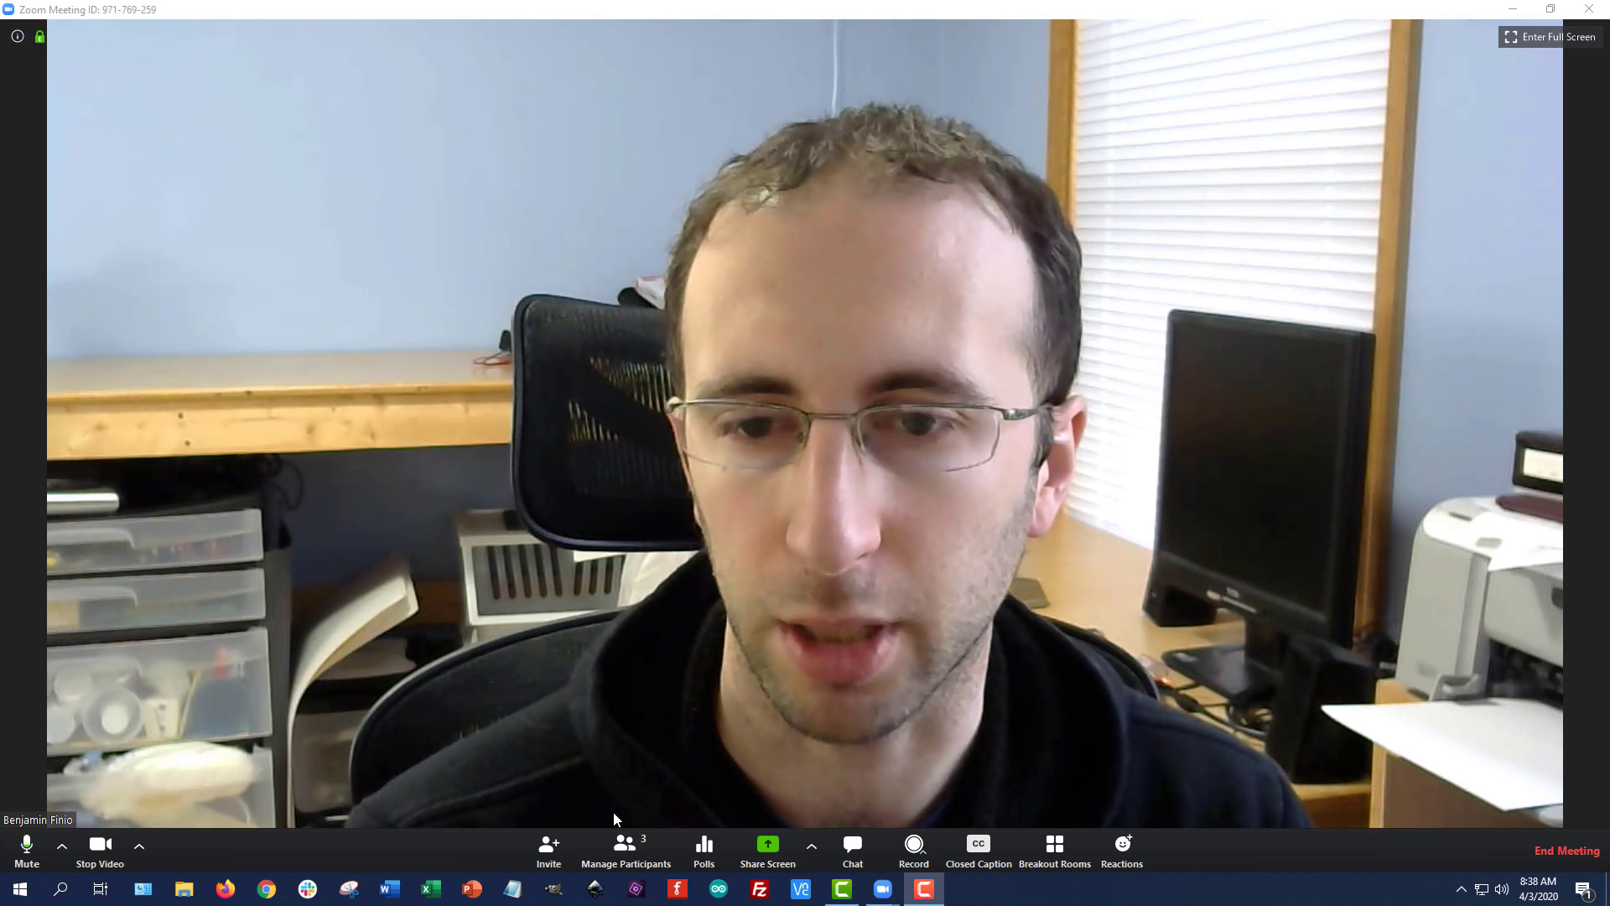
click(604, 852)
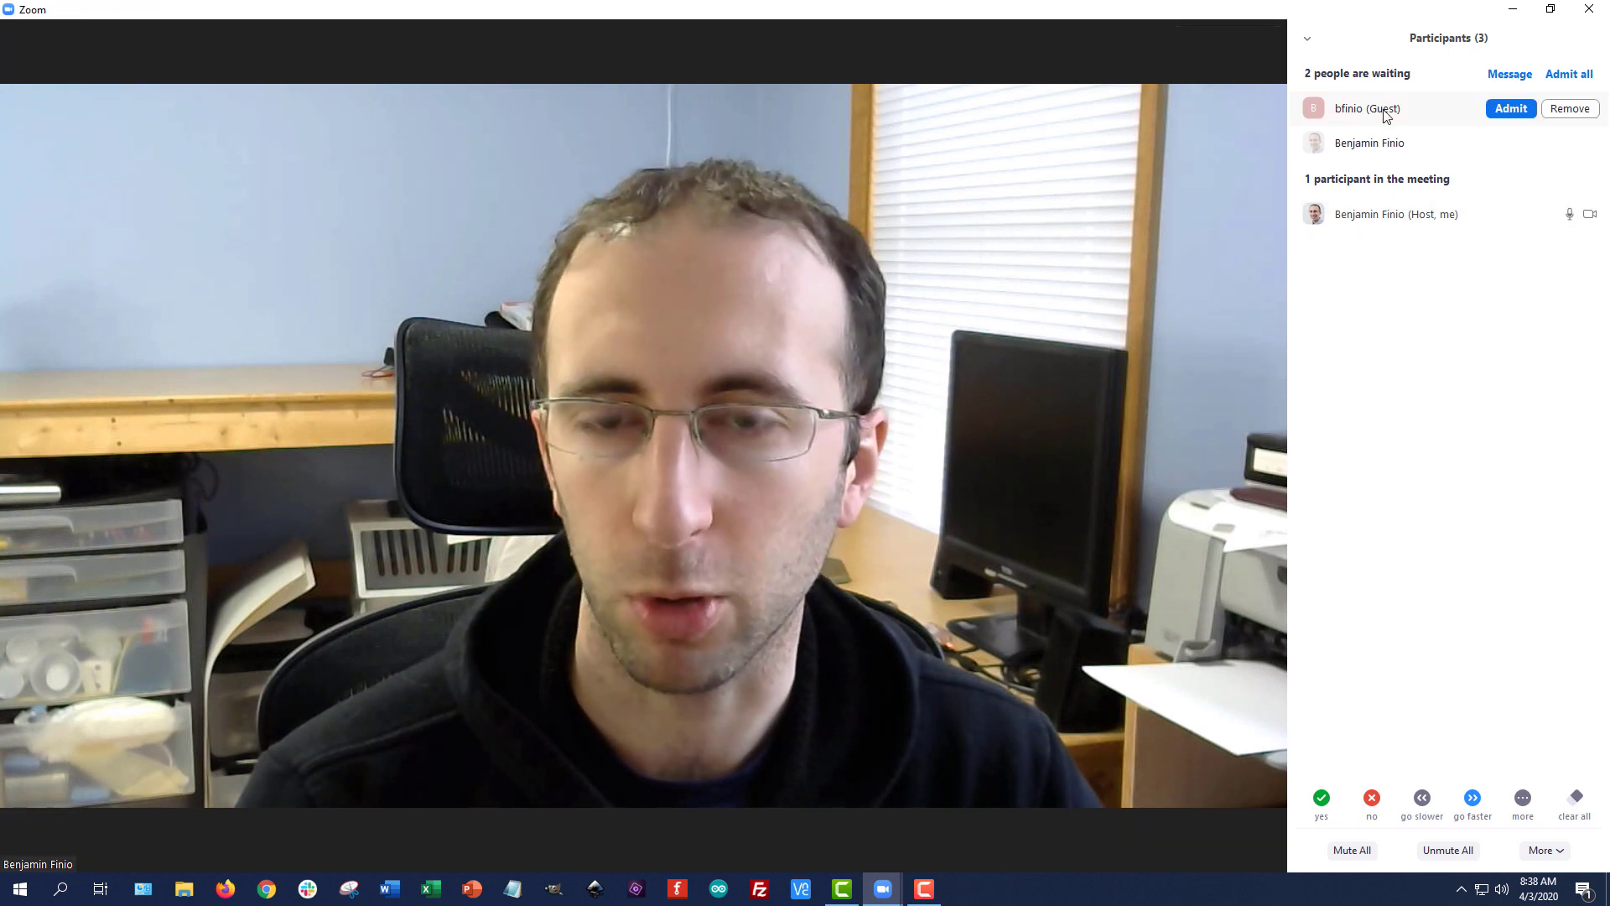
mouse_move(1409, 143)
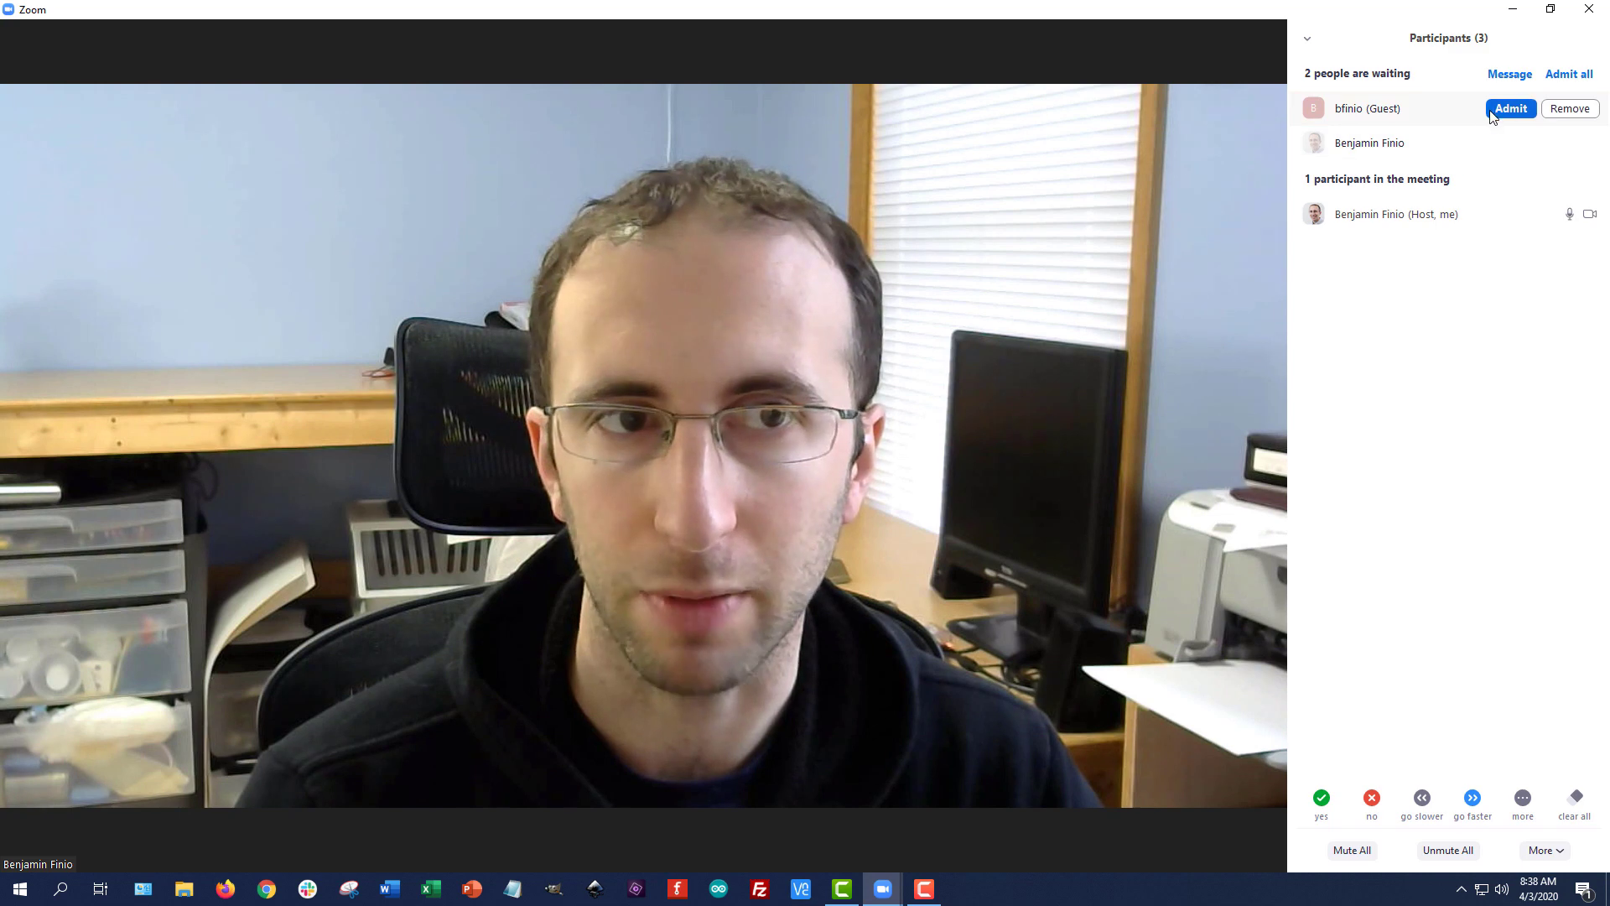
click(1568, 75)
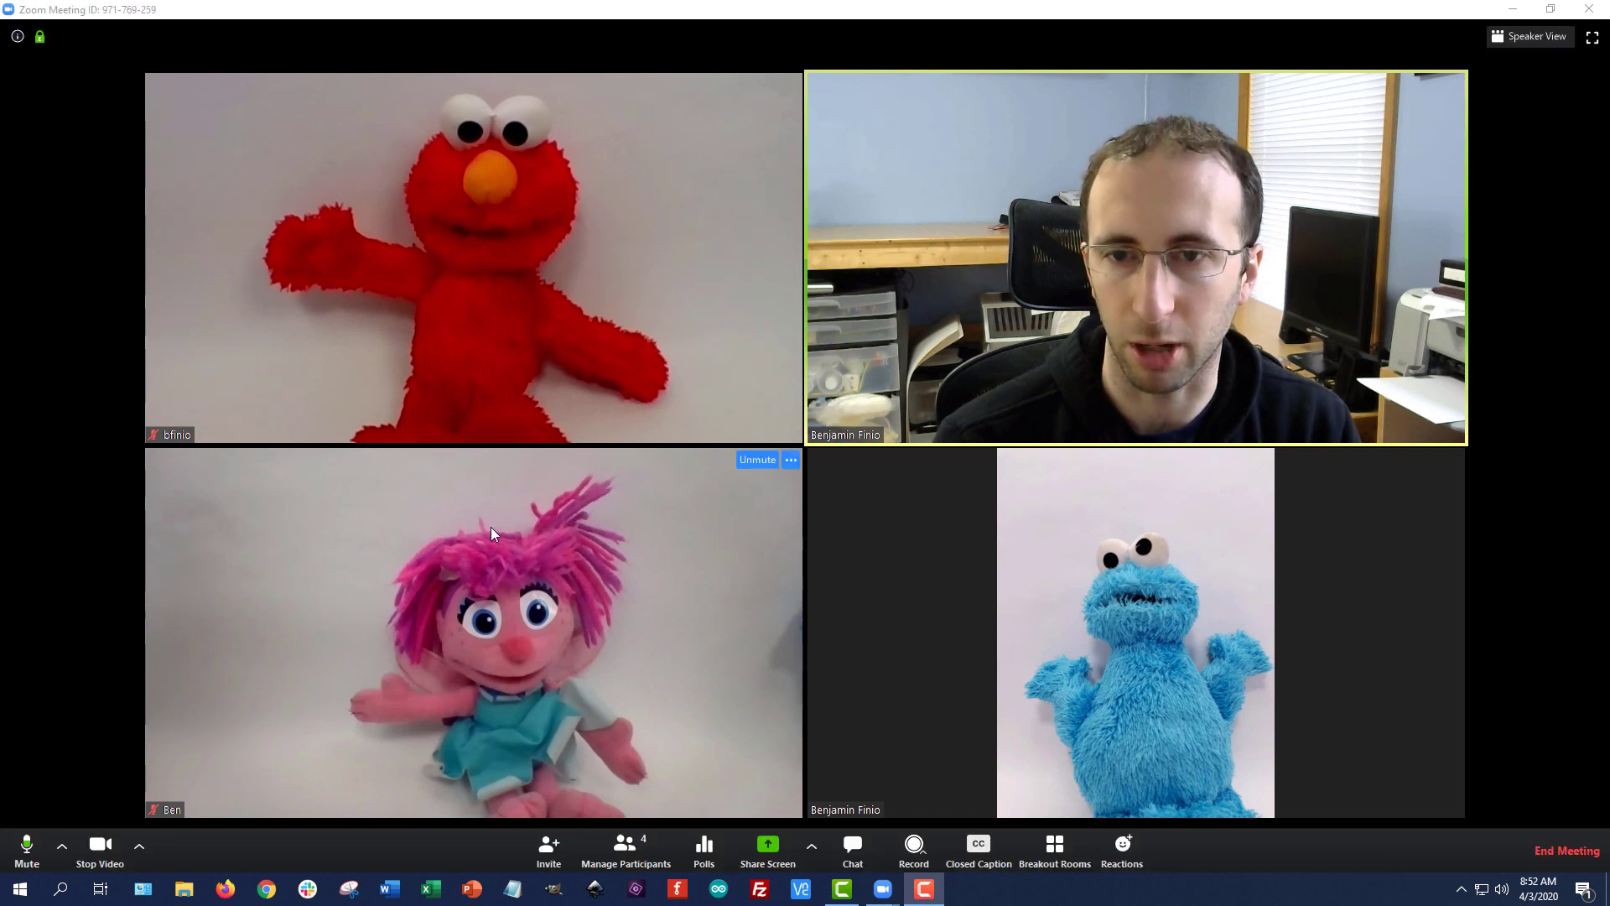
Show the audio menu with the HD Webcam C310 microphone and Realtek(R) Audio speakers
click(61, 848)
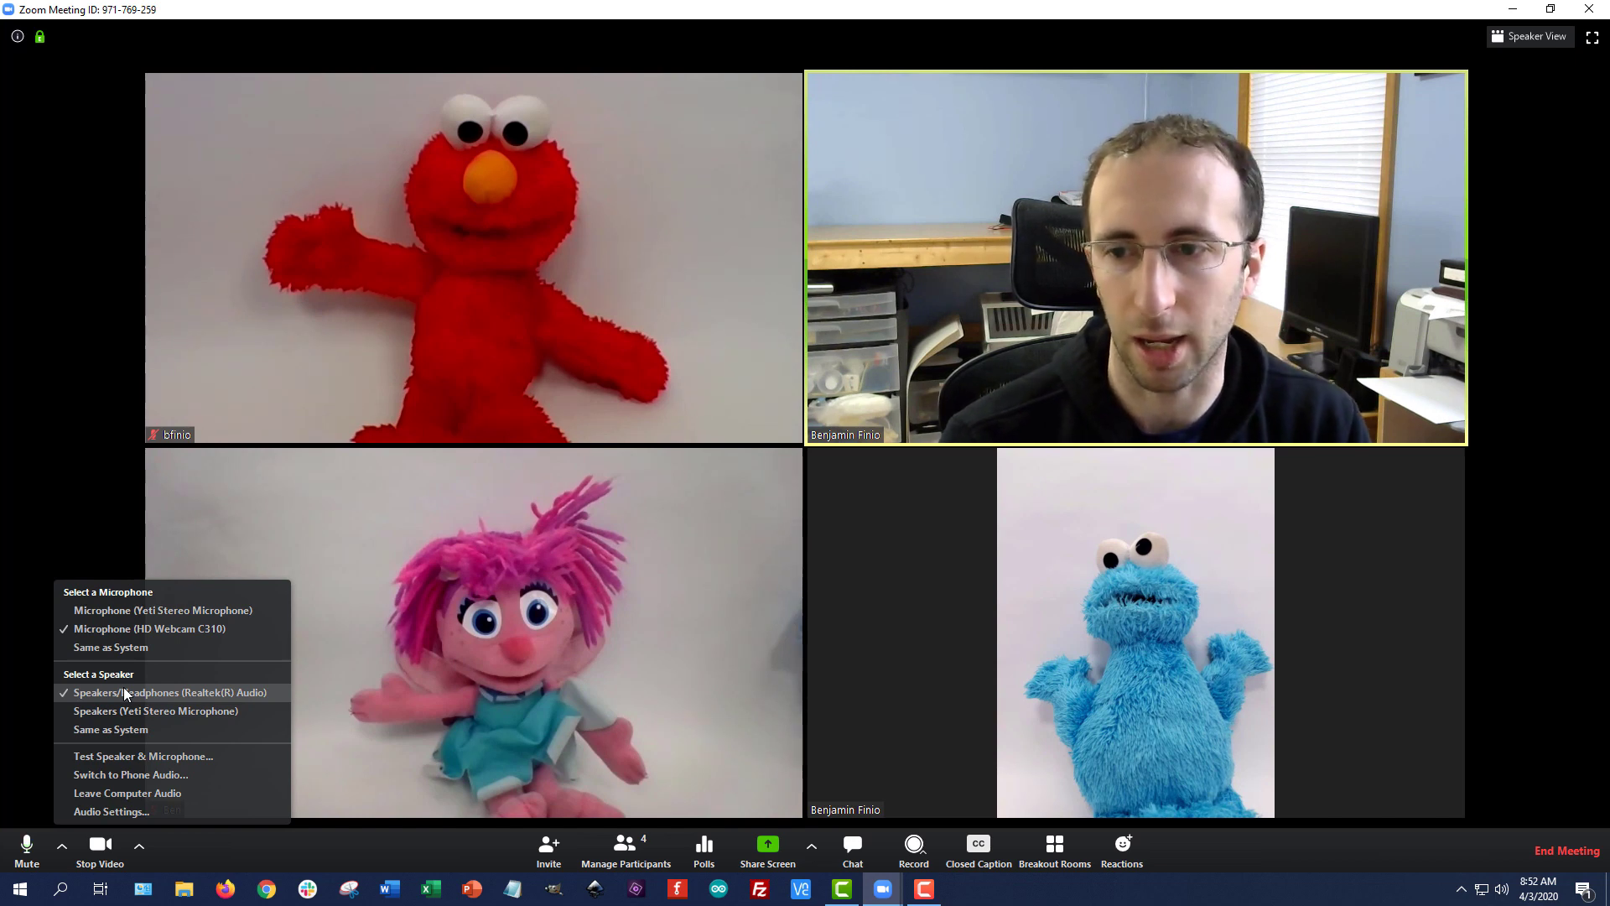
Run the speaker and microphone test, confirming the ringtone and the replay are audible
click(196, 757)
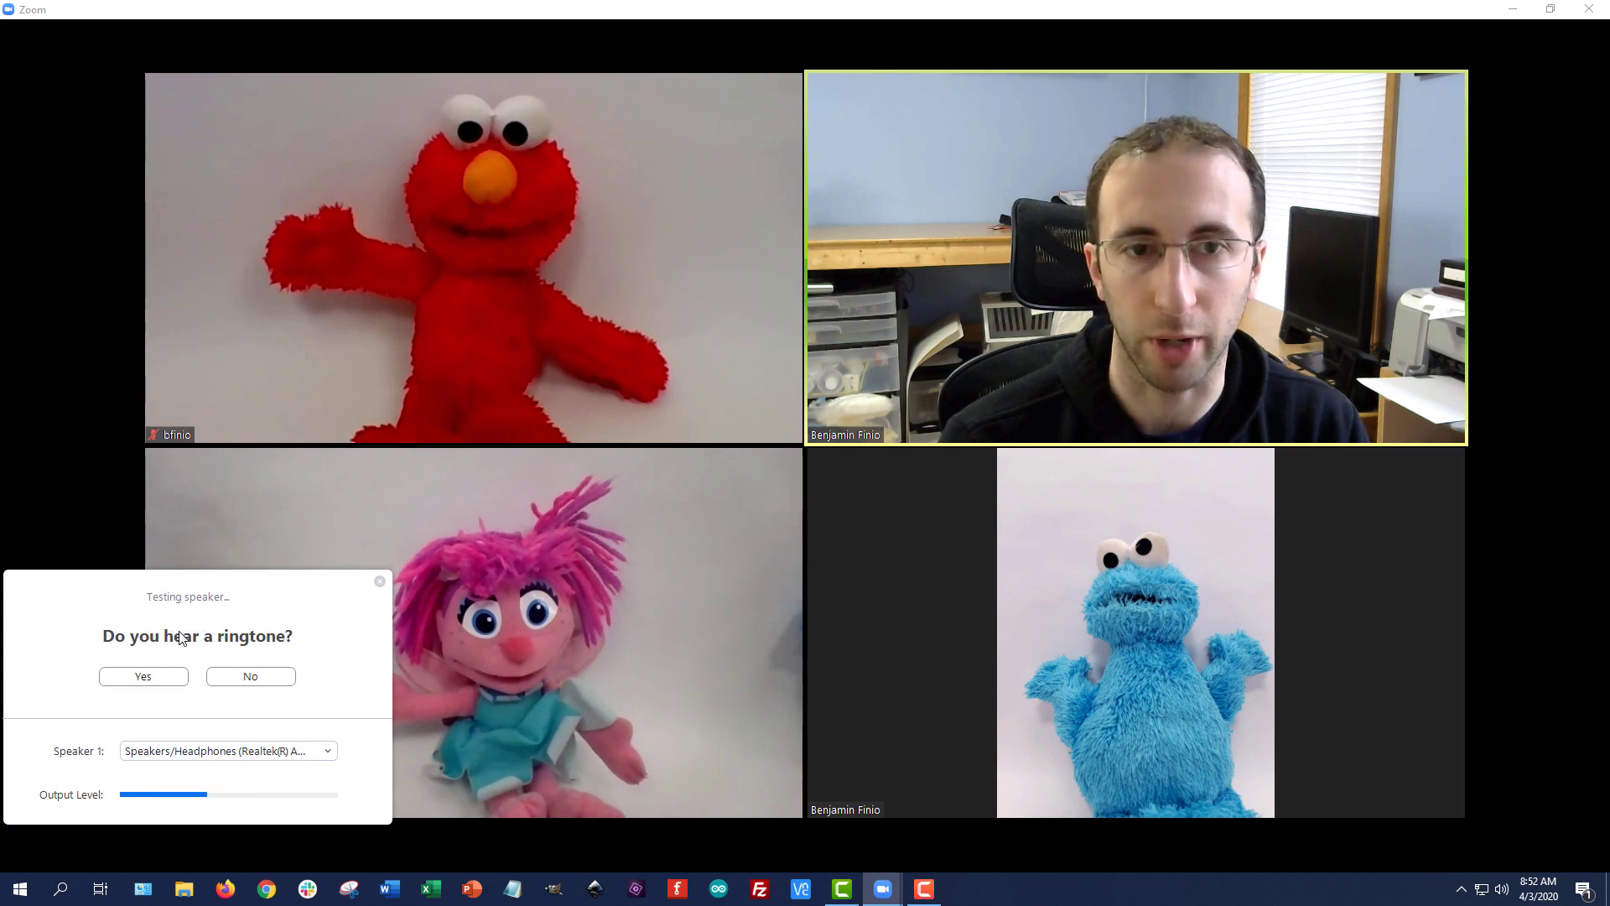
click(145, 678)
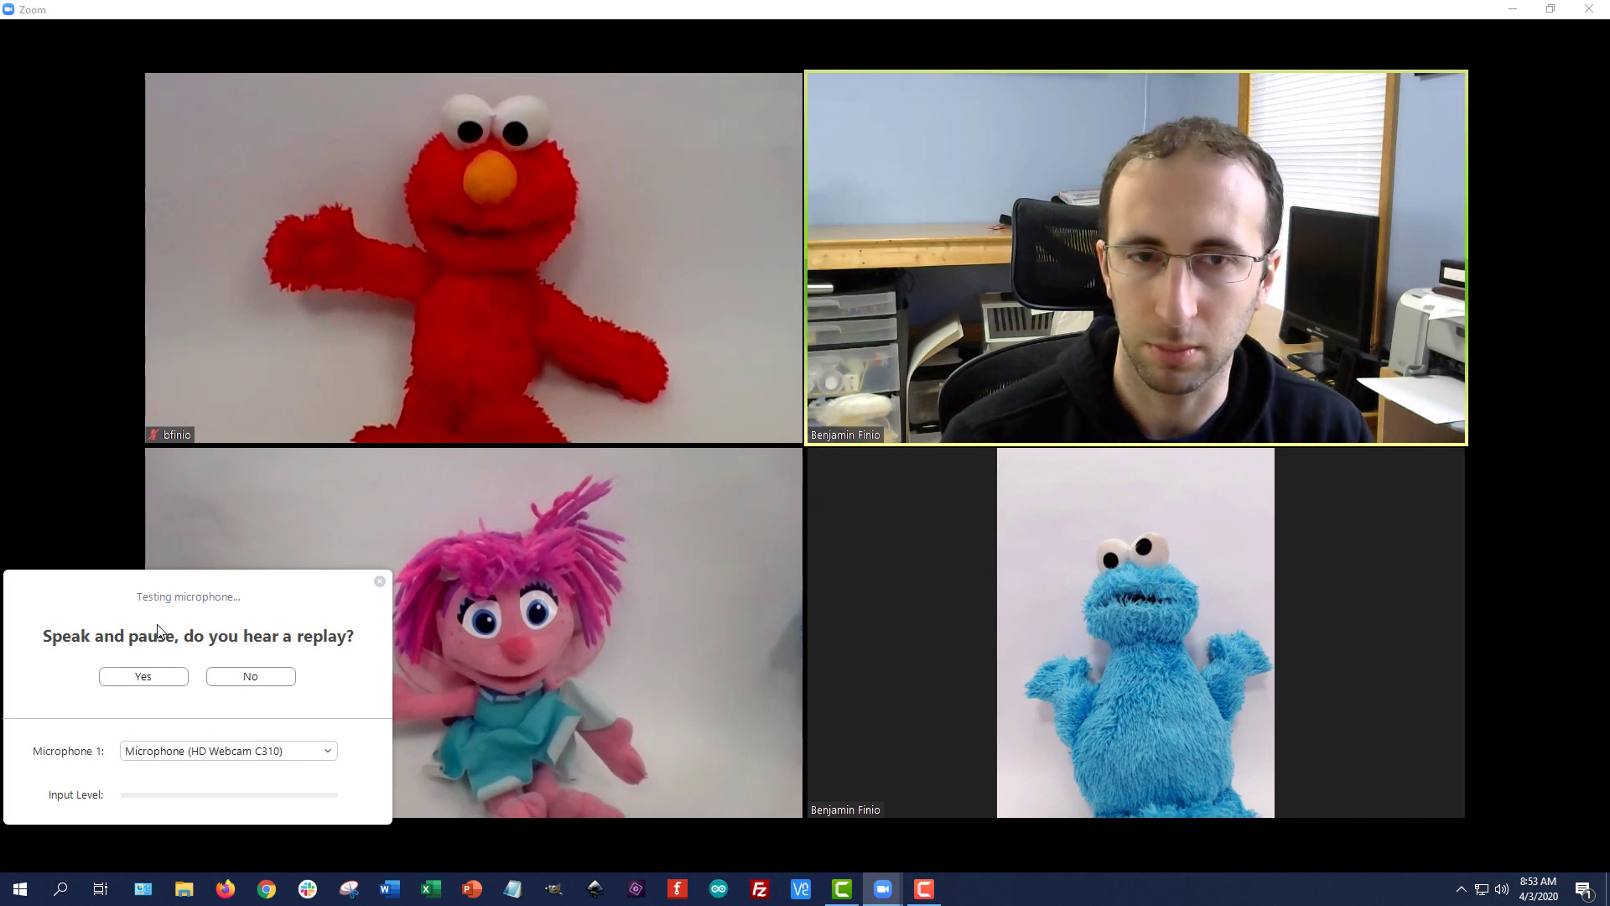
click(147, 678)
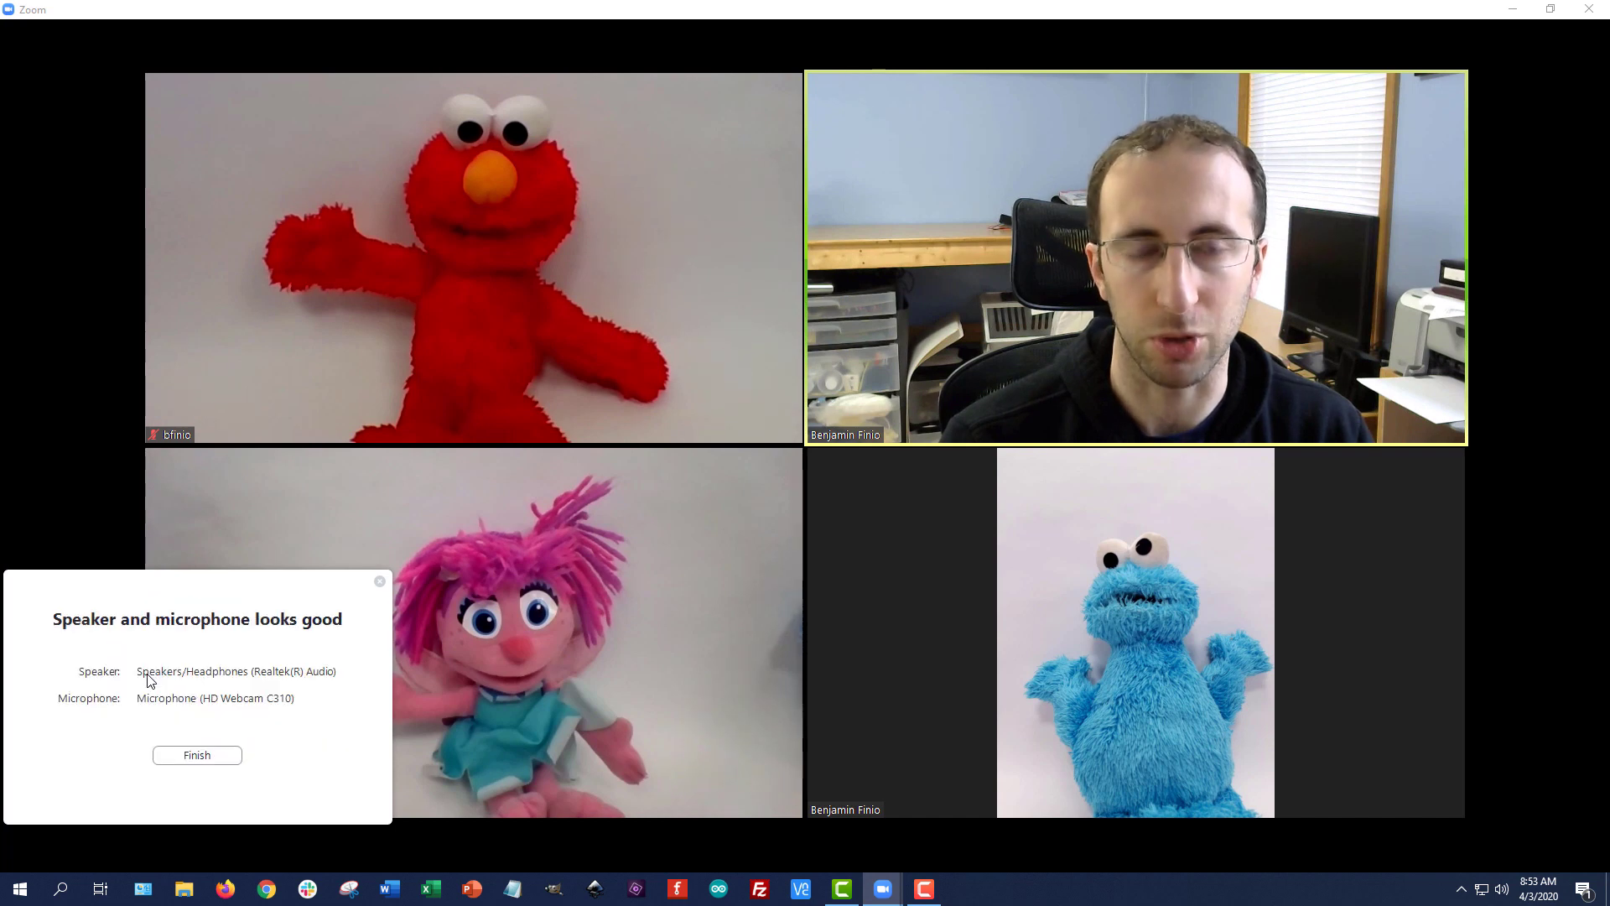
click(190, 756)
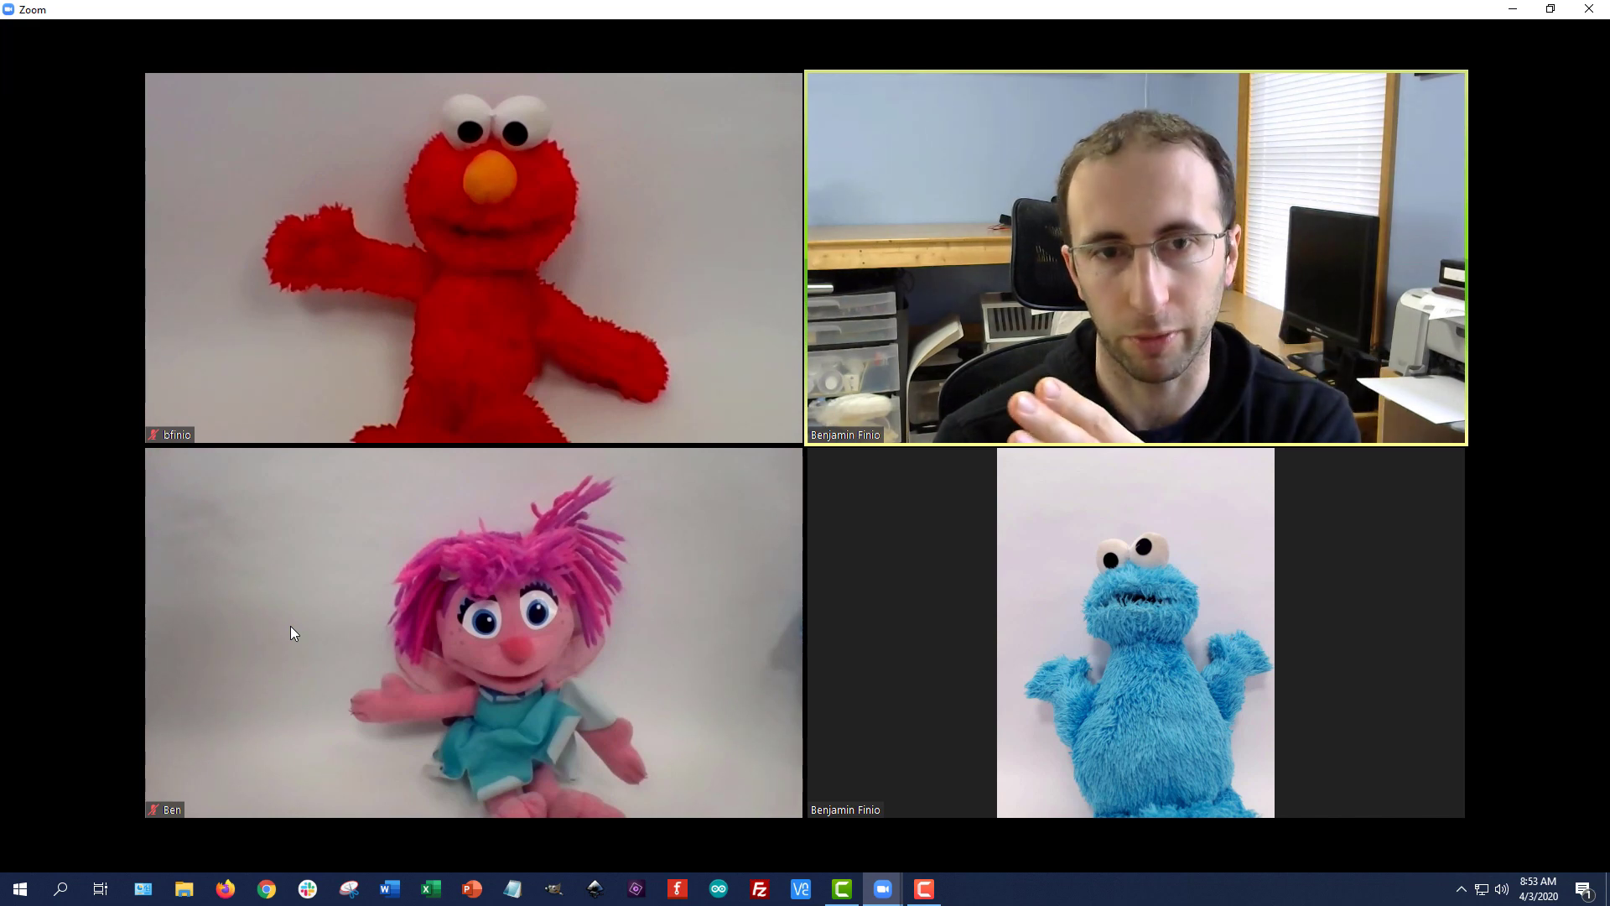
Set the green field and sky image as the host's virtual background and close Settings
mouse_move(67, 773)
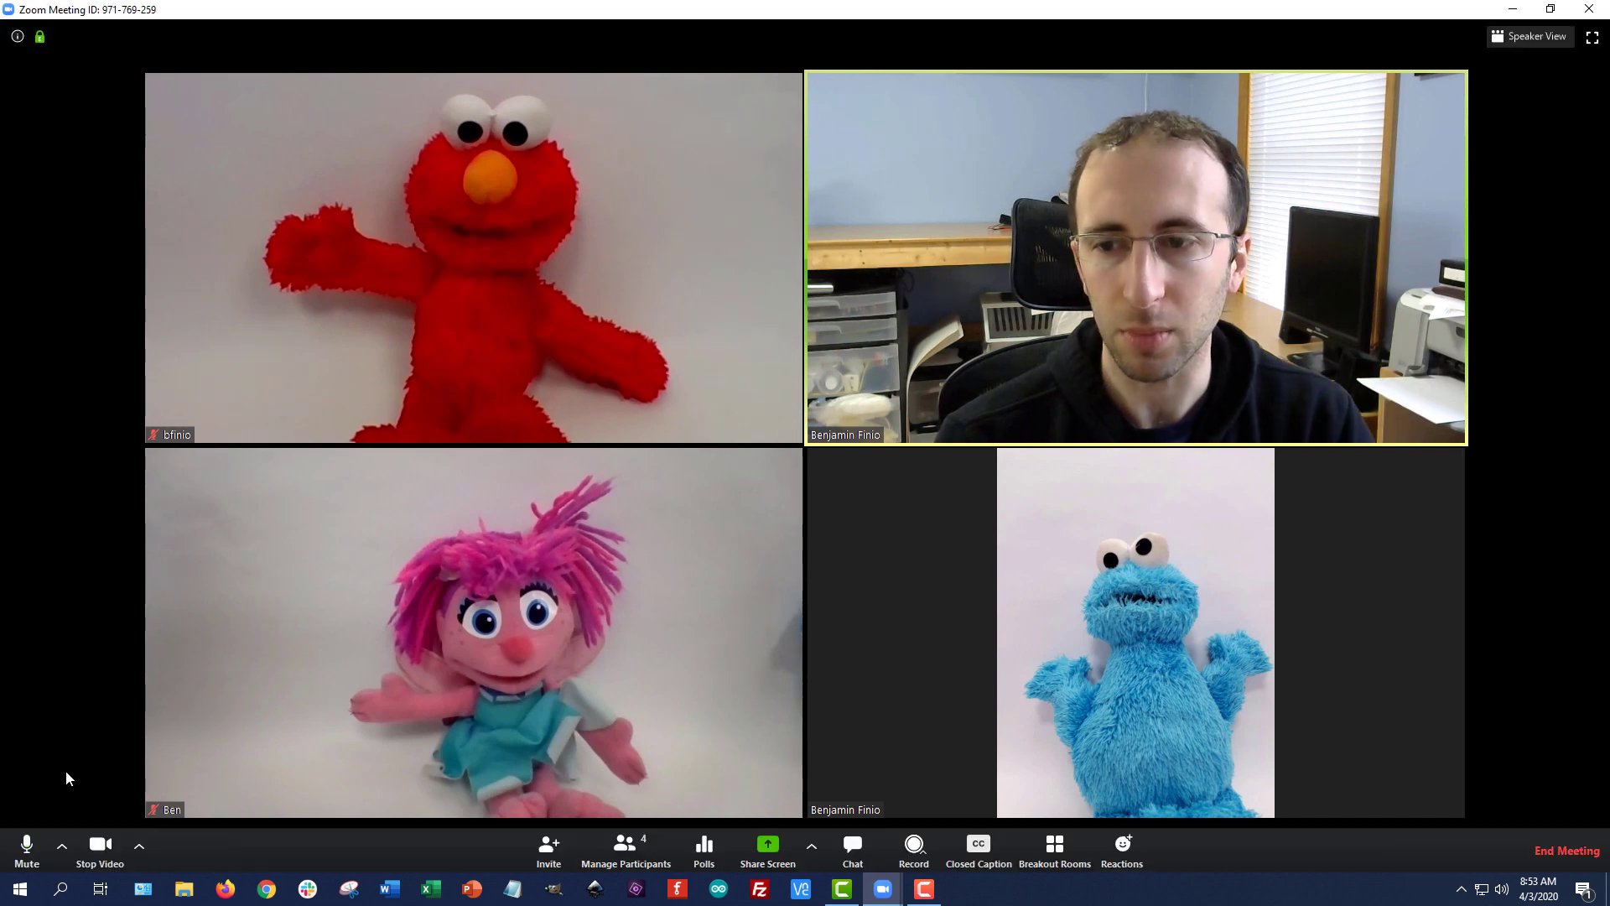
click(138, 847)
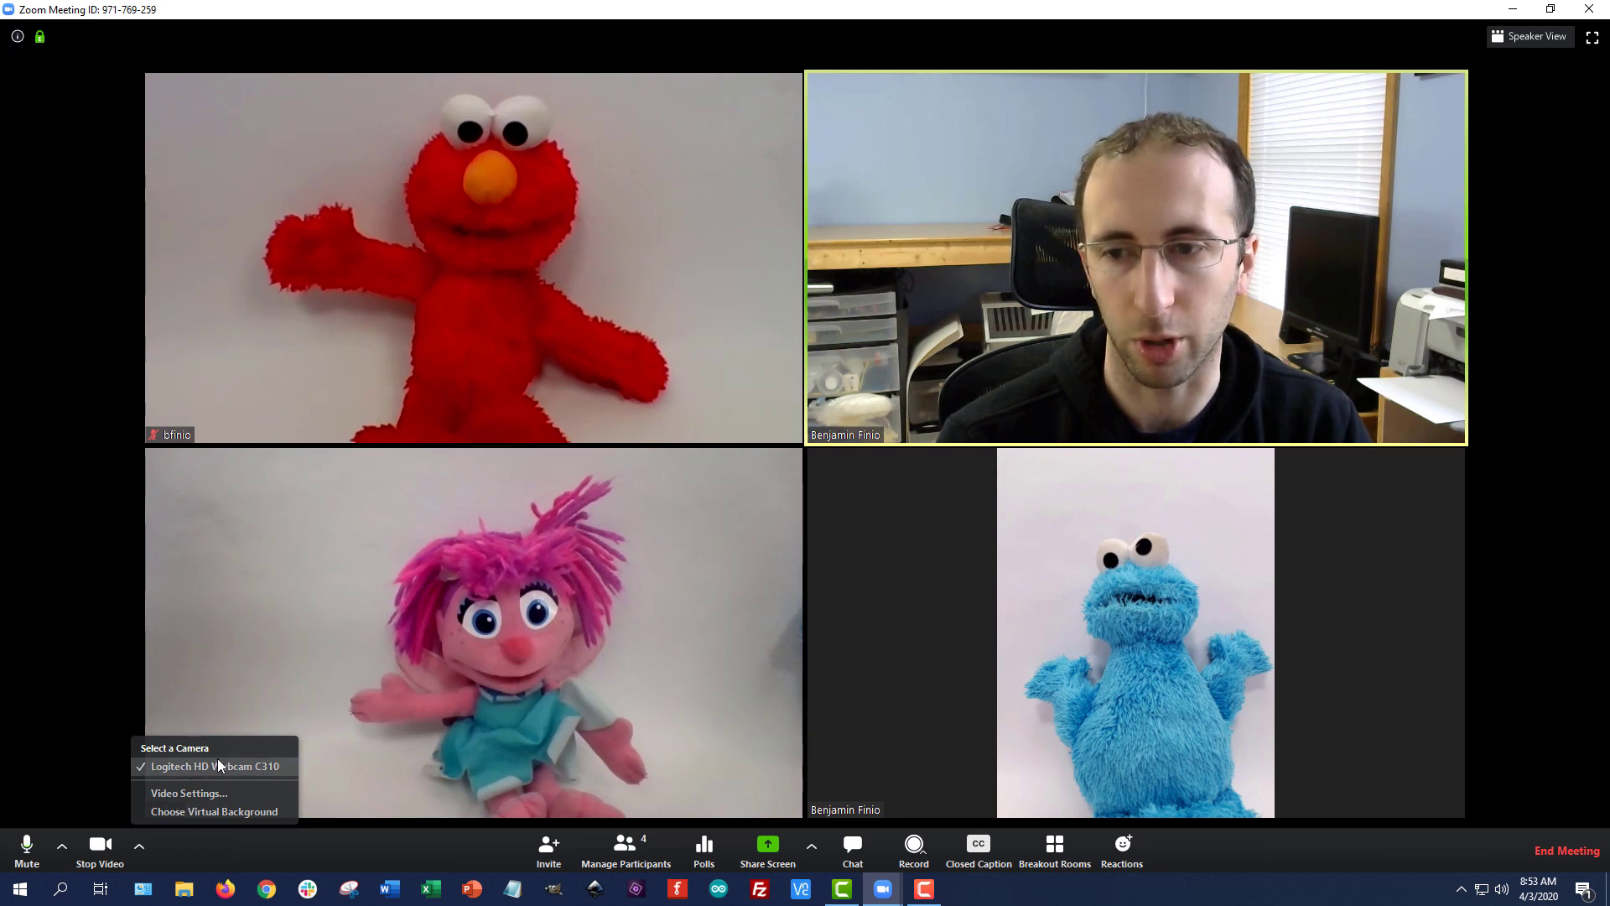
click(222, 810)
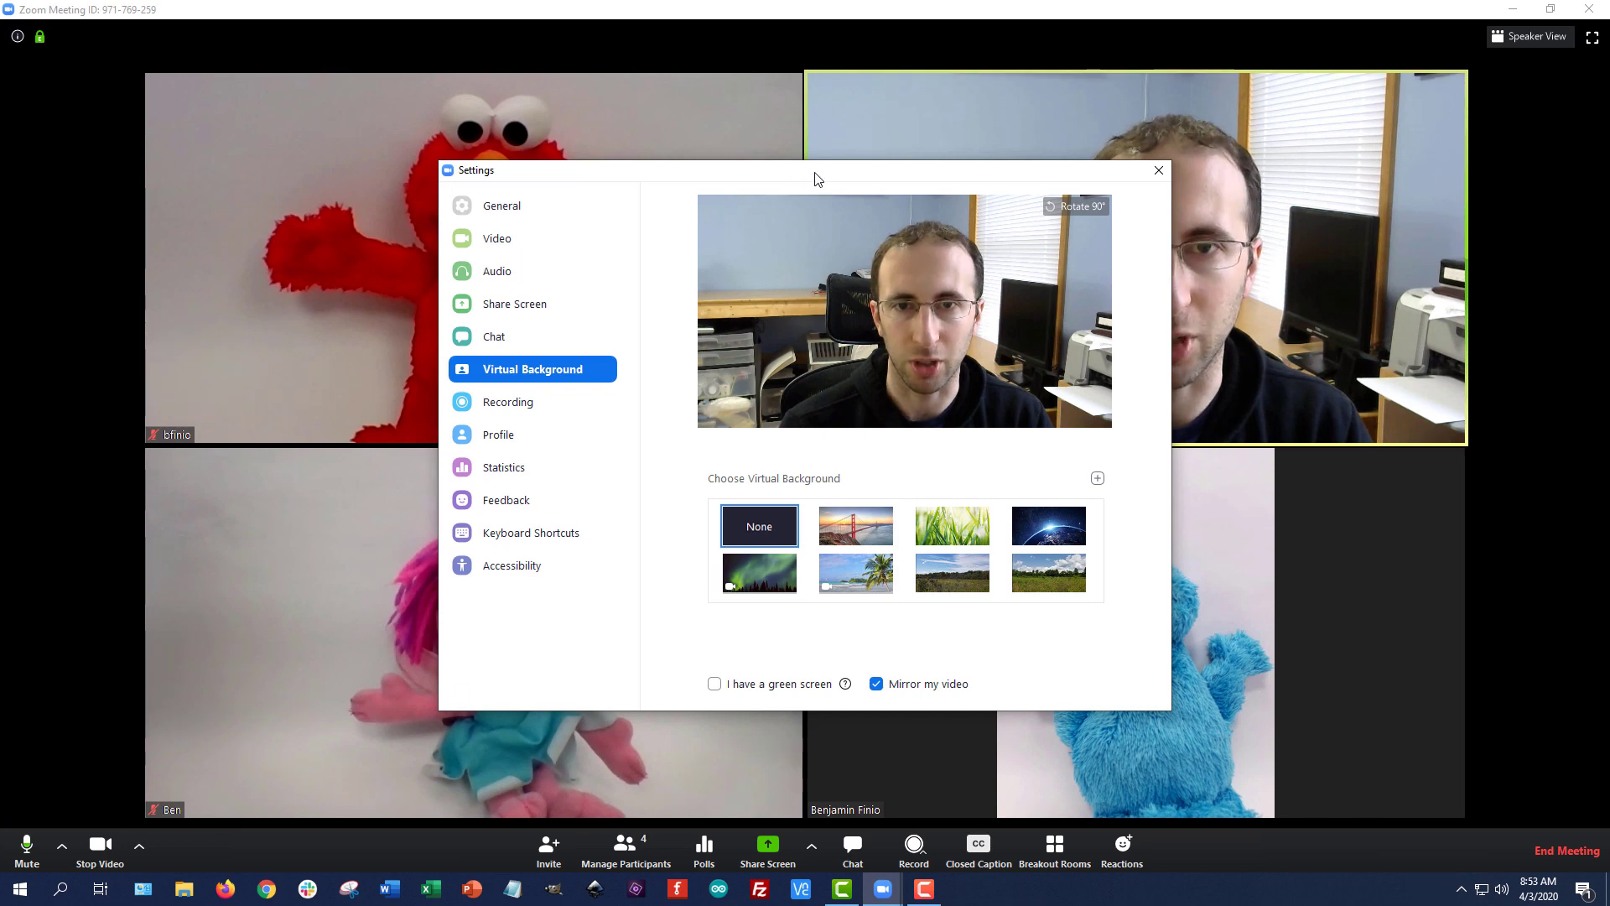
drag(809, 176, 539, 183)
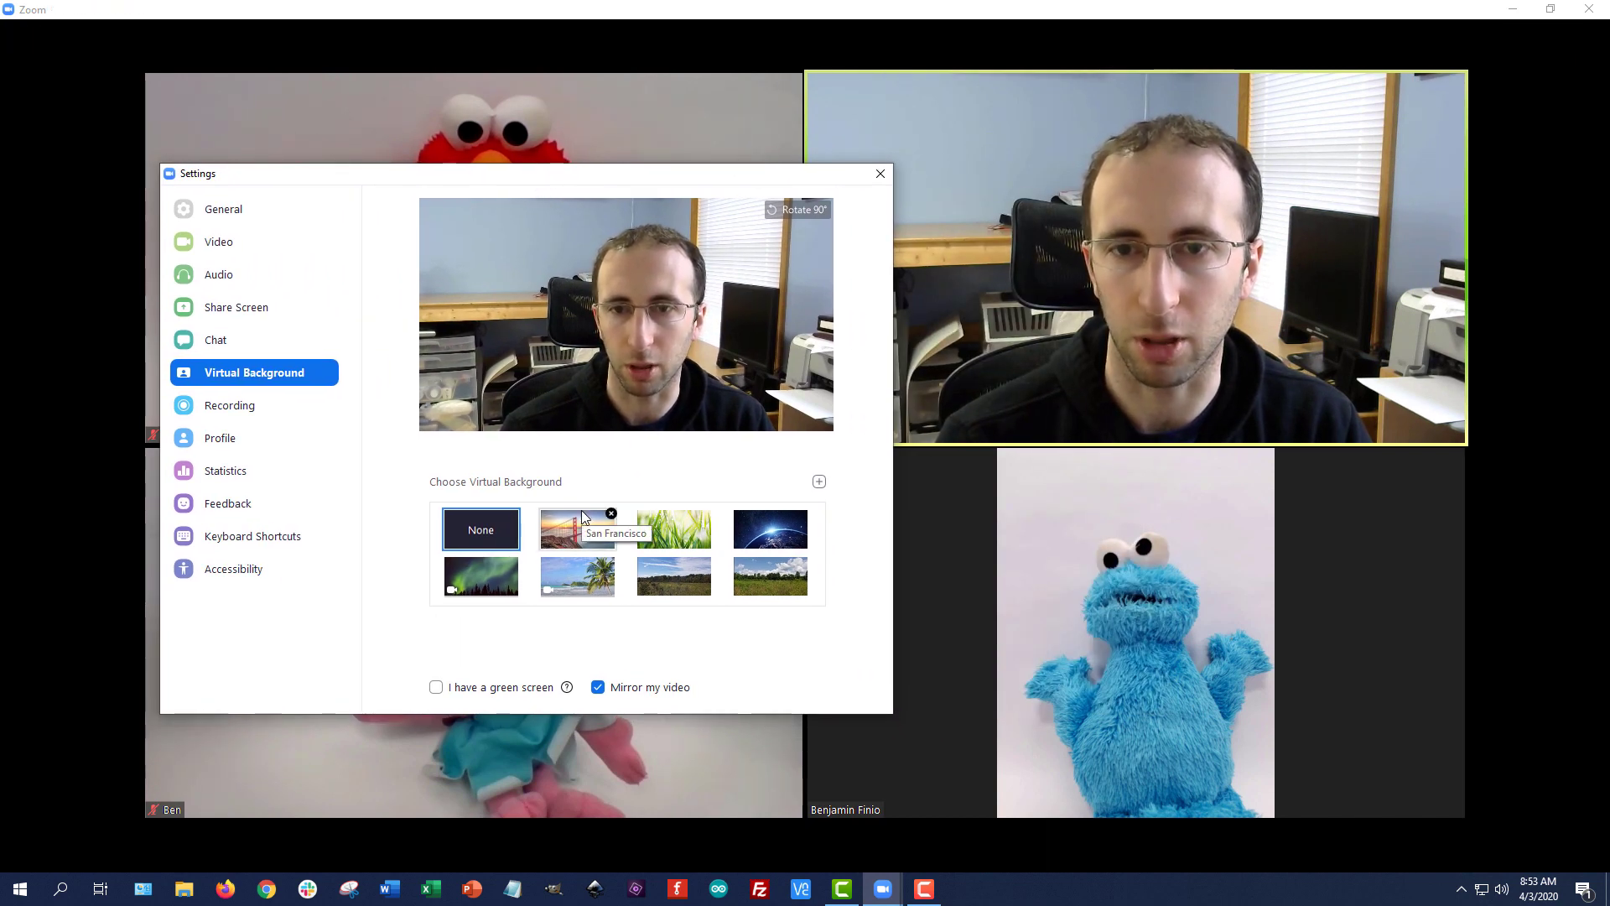
click(759, 580)
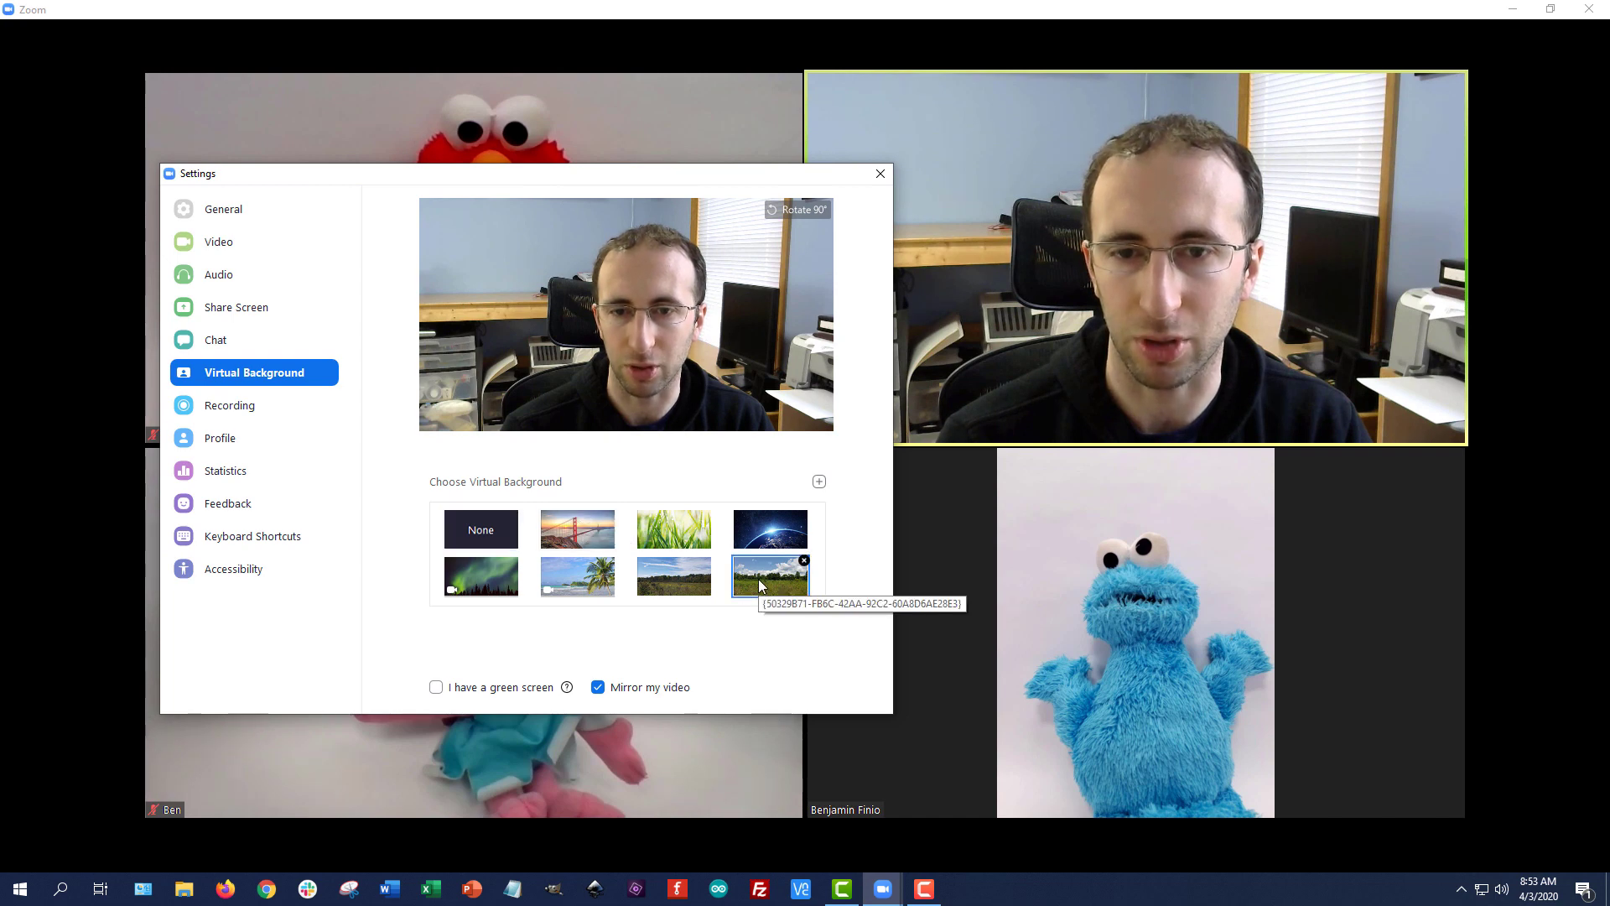
click(880, 174)
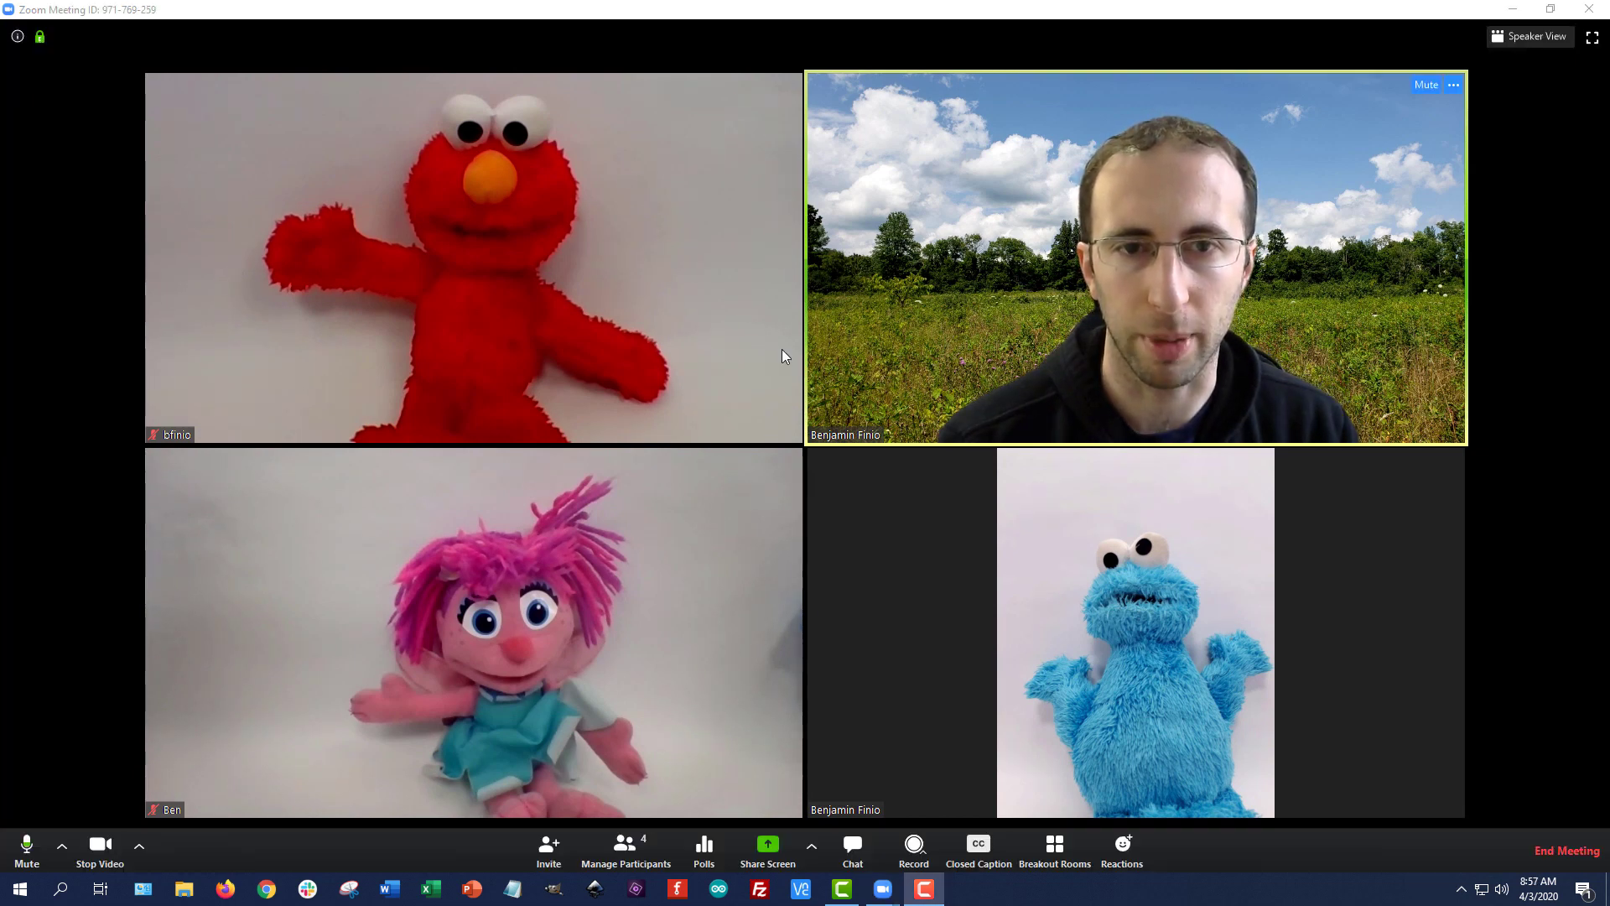
Show the group Chat panel next to the video gallery
mouse_move(717, 361)
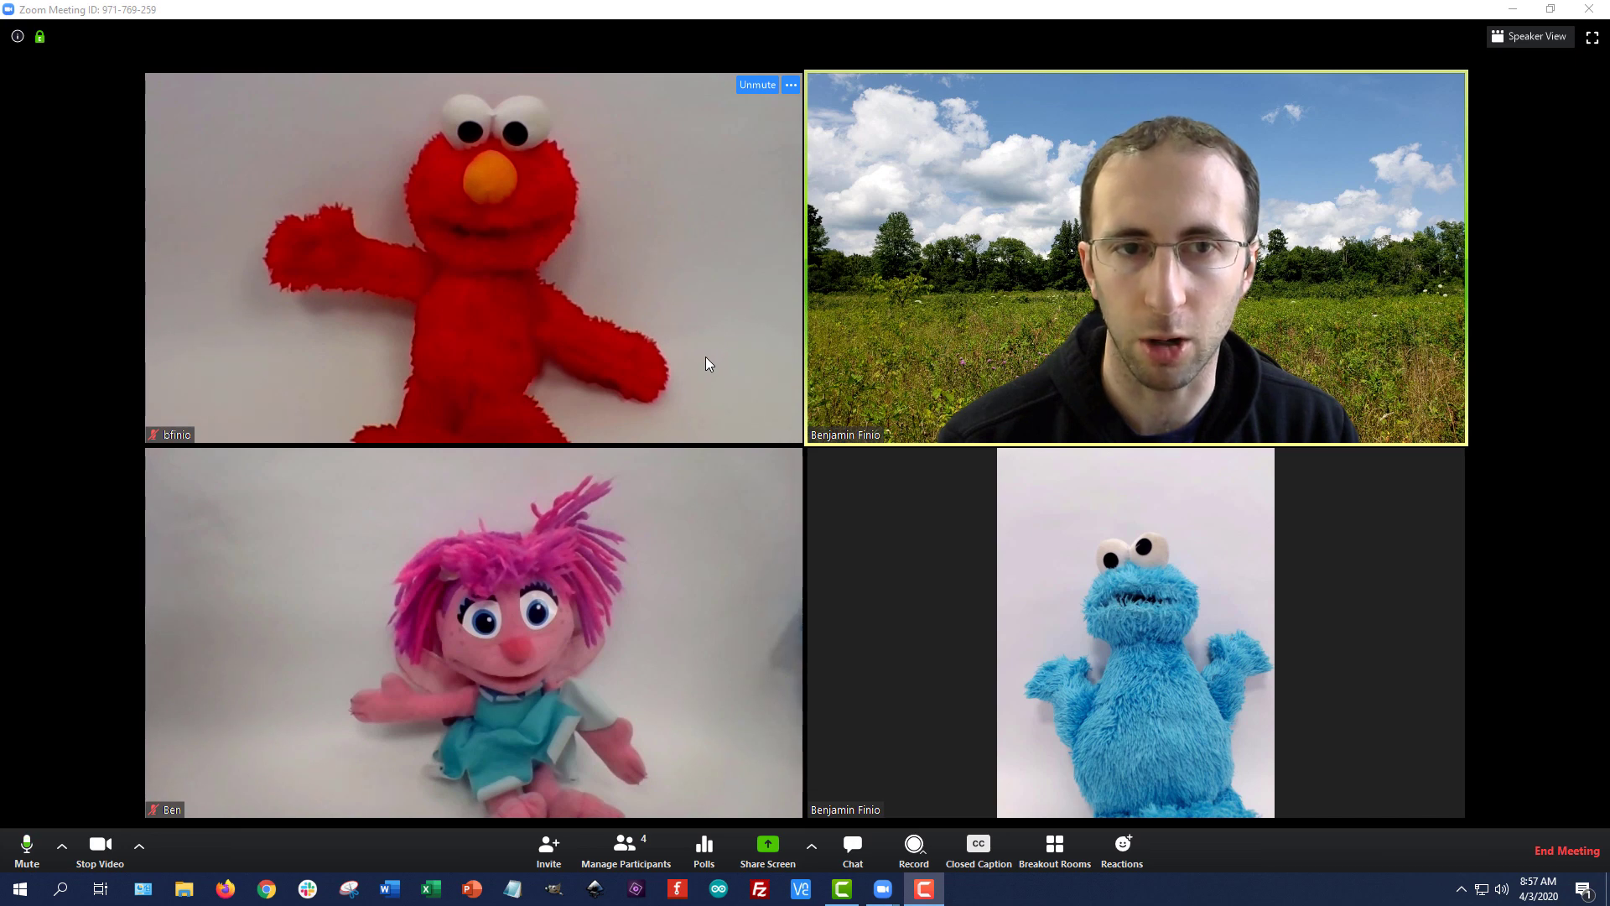
mouse_move(684, 535)
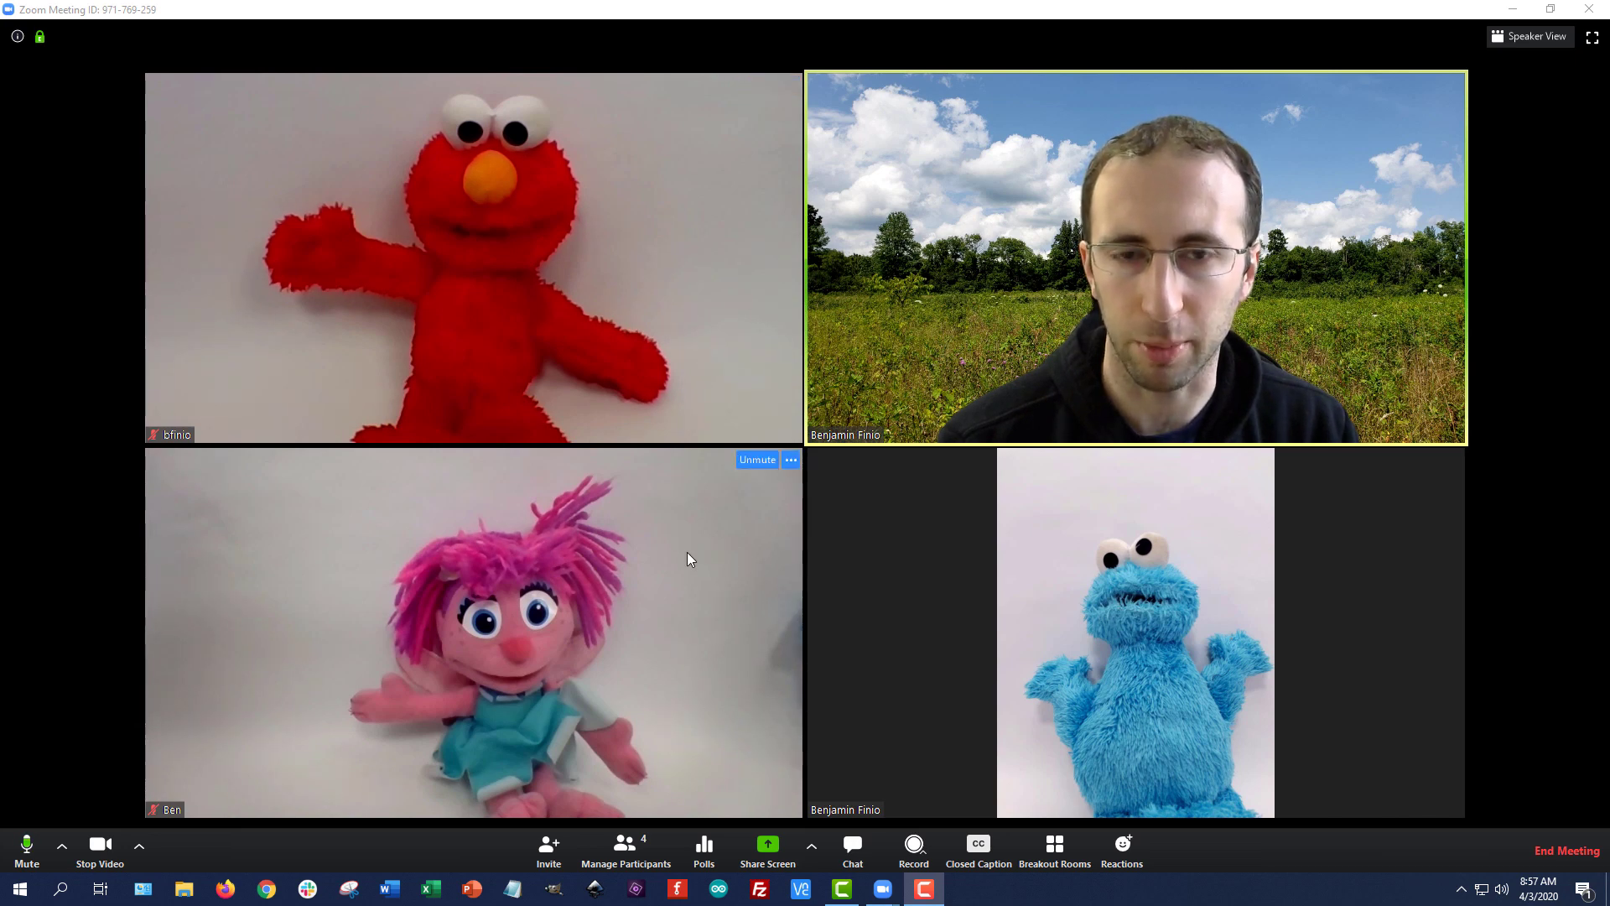
click(838, 859)
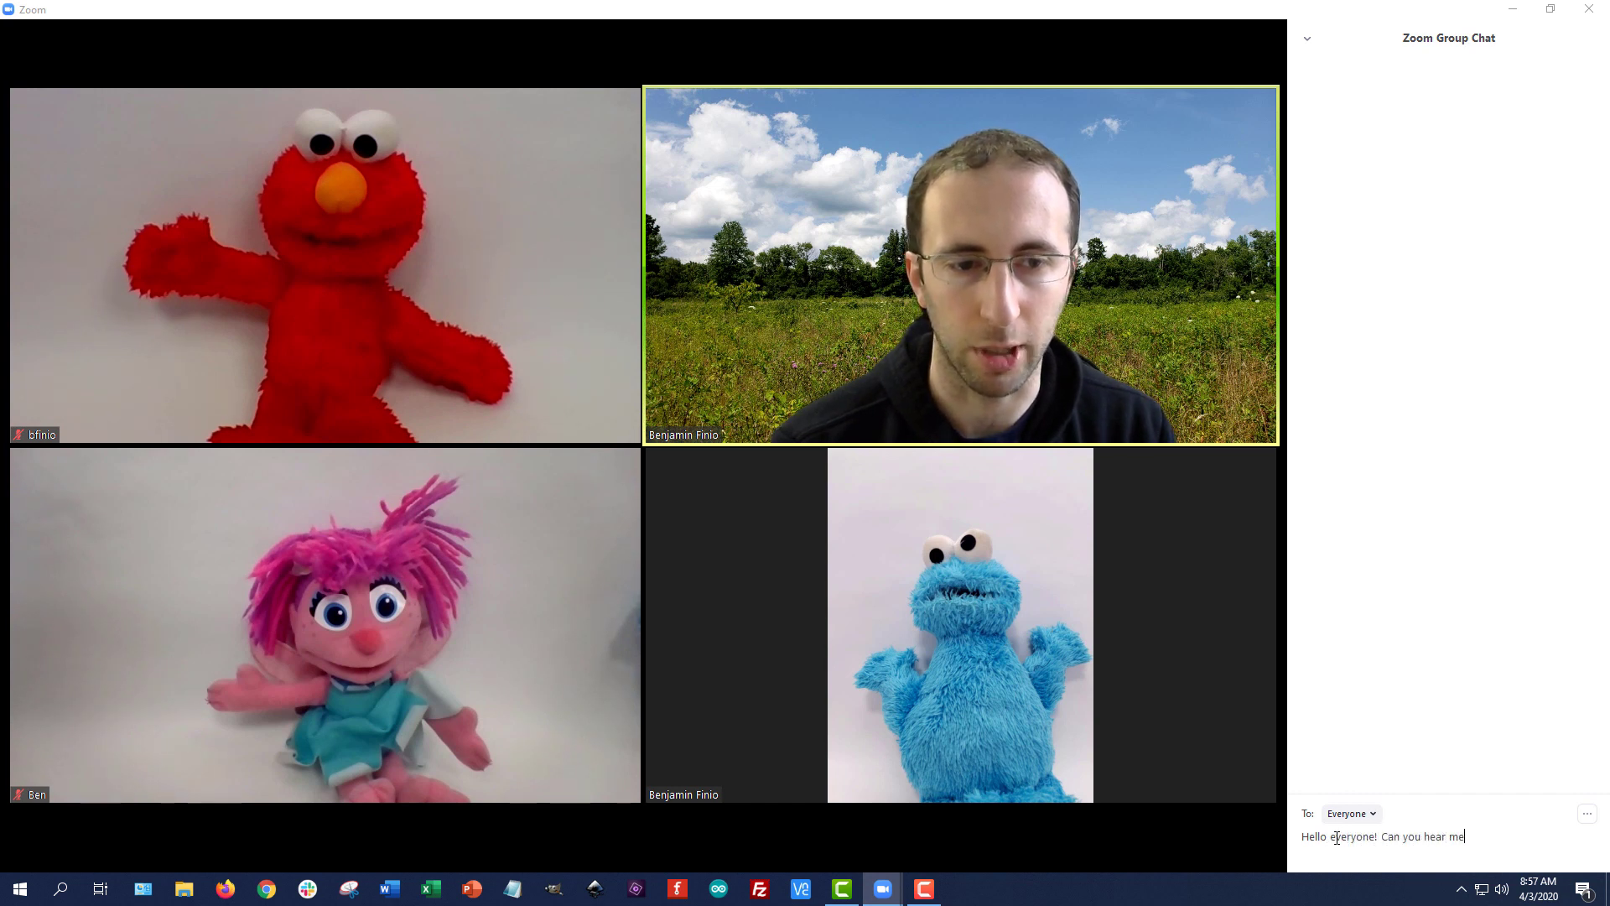
Send 'Hello everyone! Can you hear me?' to Everyone, then check the recipient and More menus
text(?)
key(Return)
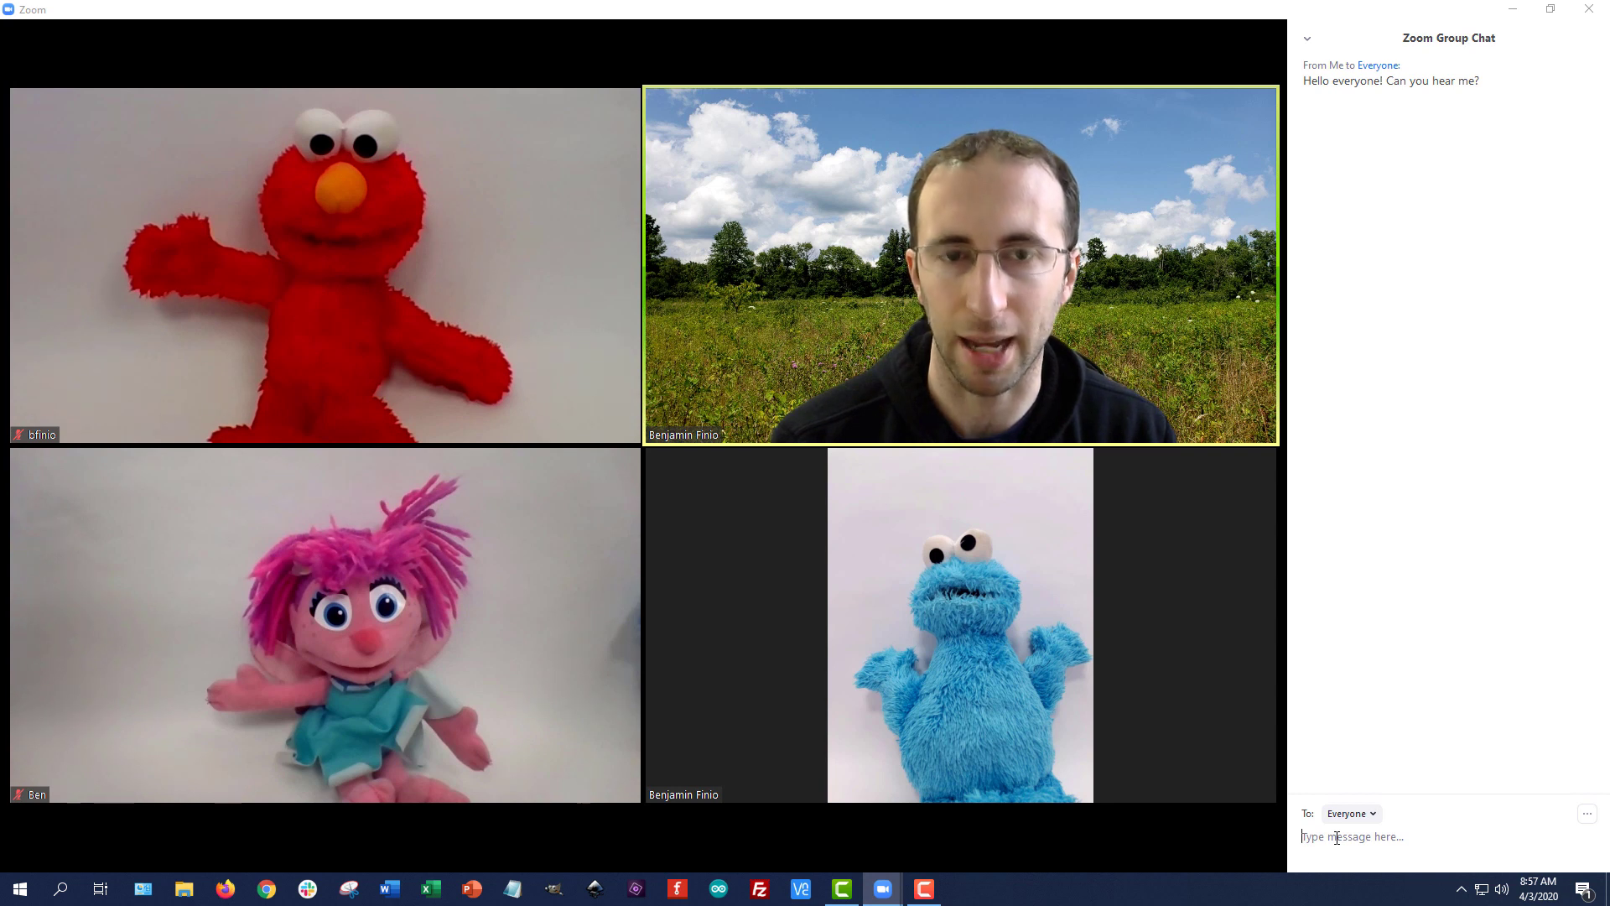
mouse_move(1247, 787)
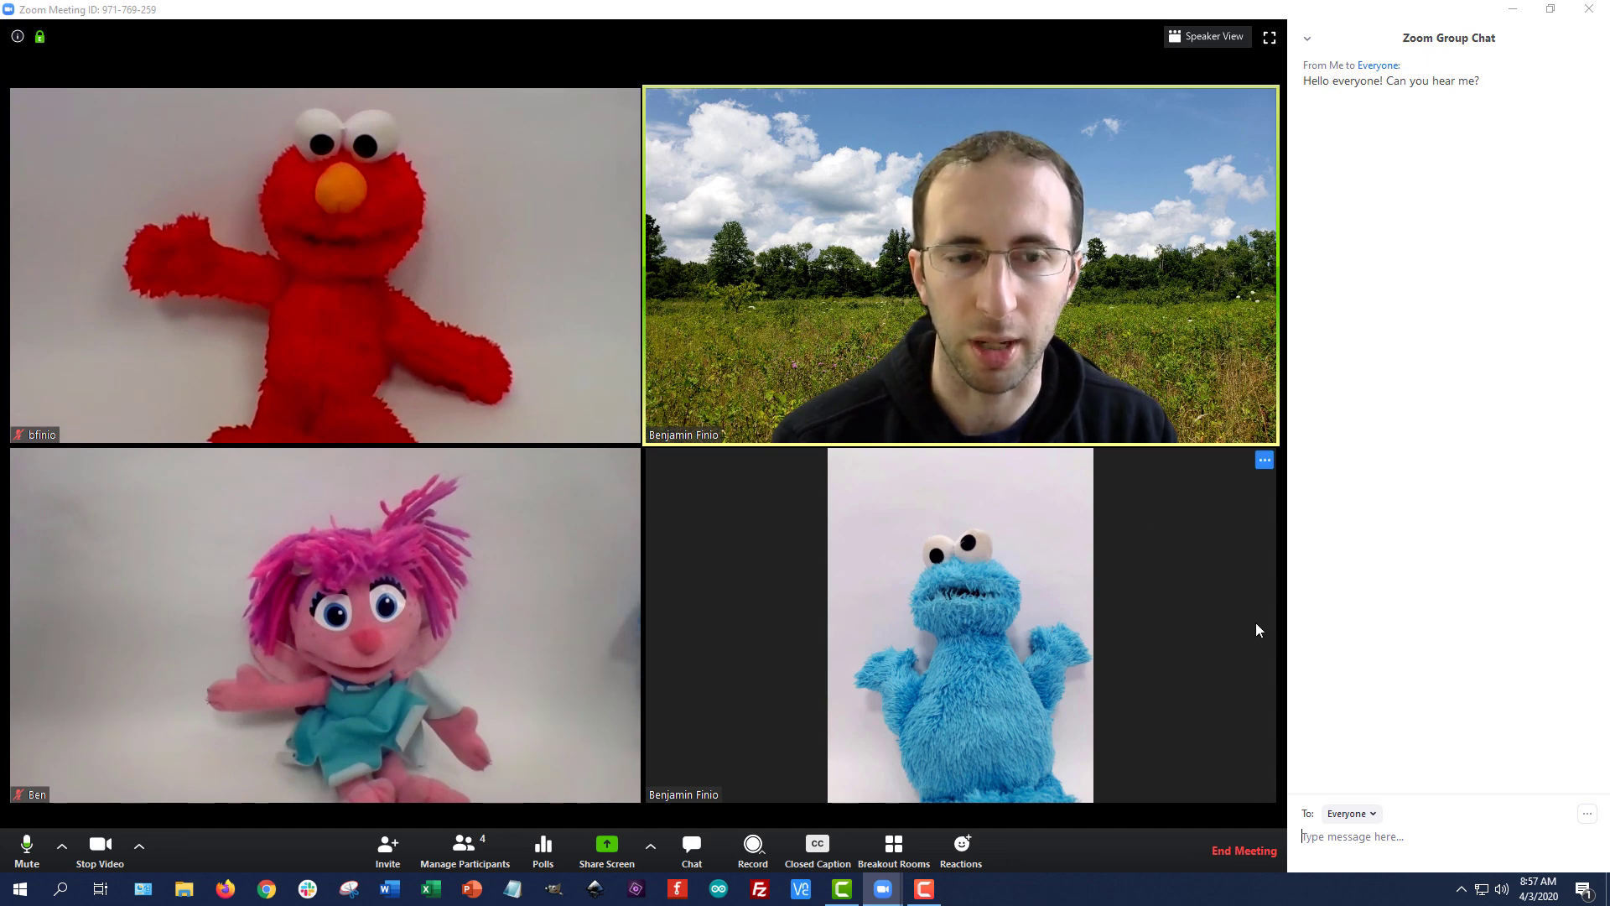
click(1373, 815)
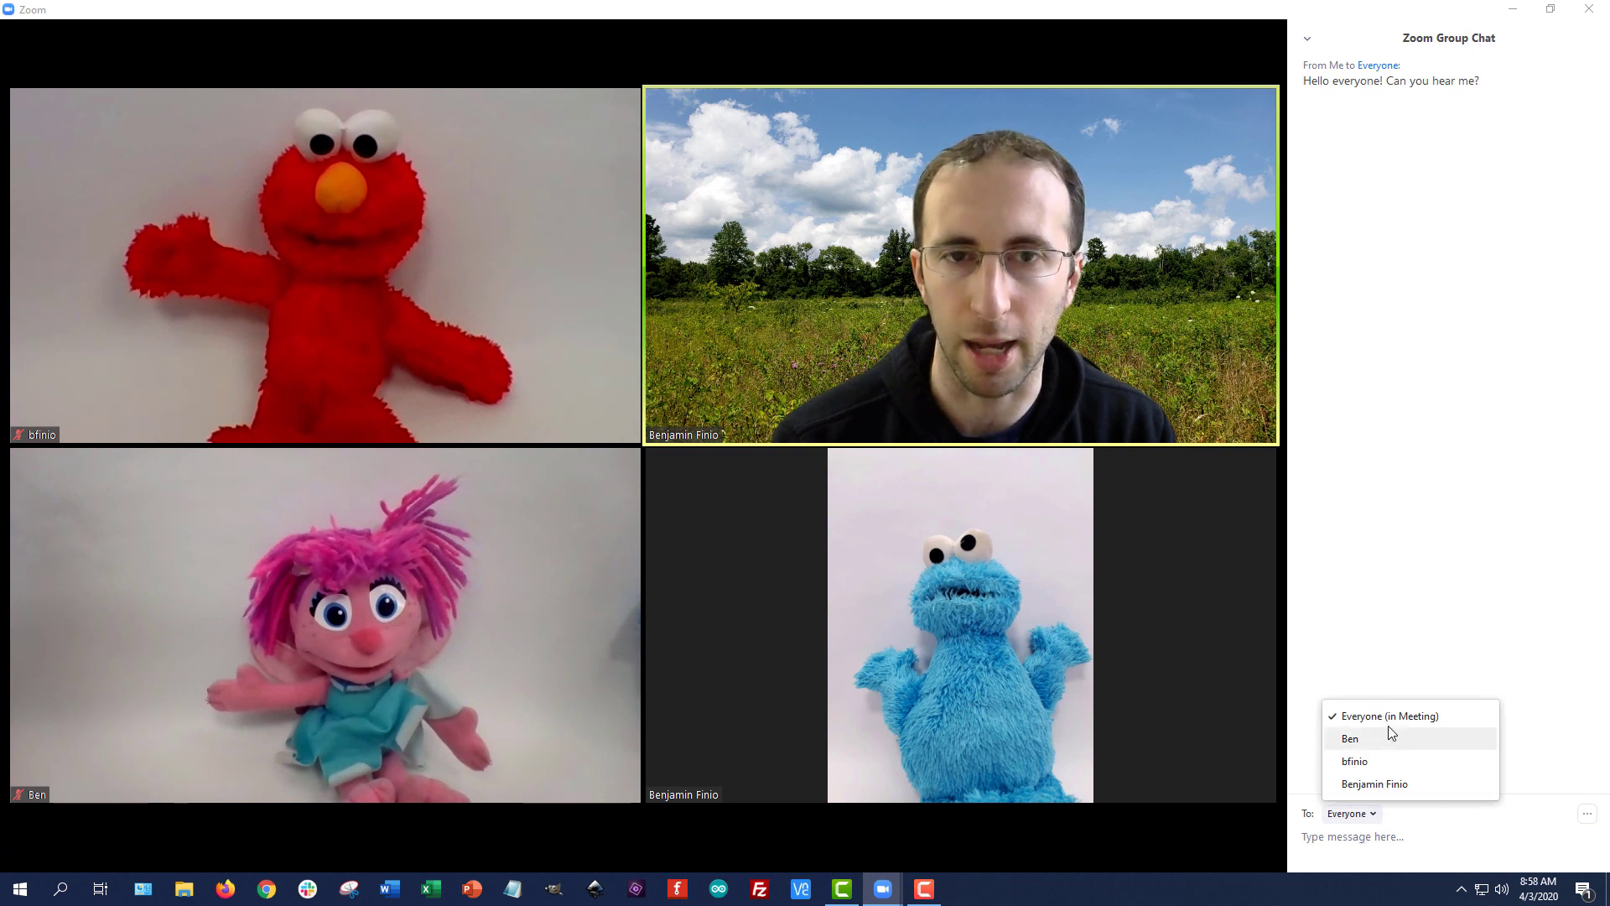
click(1475, 830)
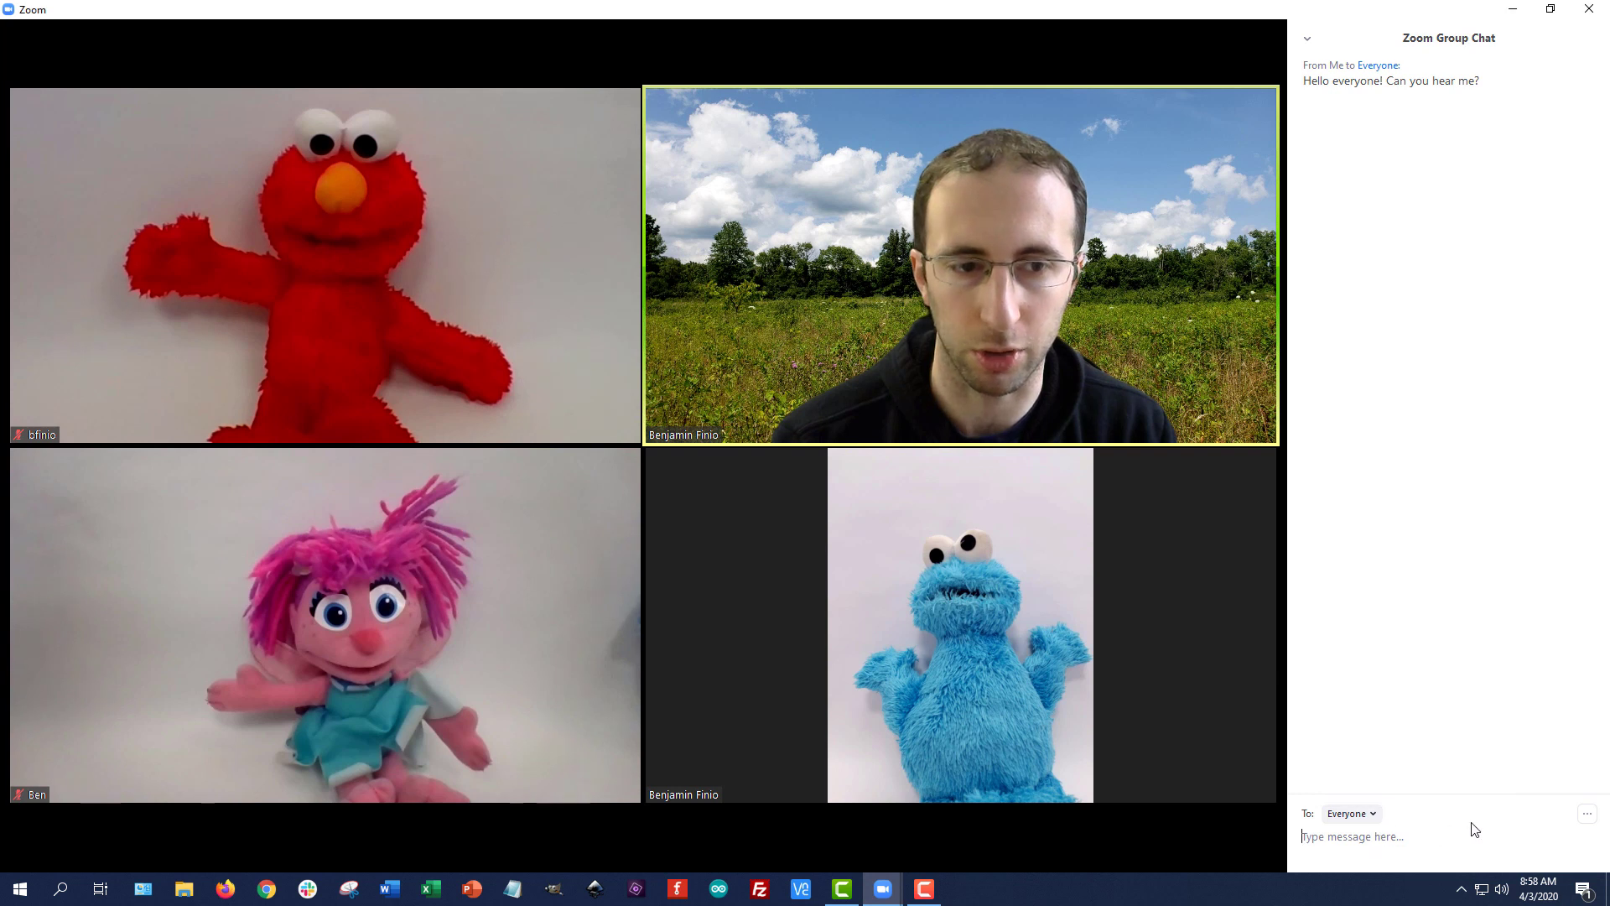
click(1590, 817)
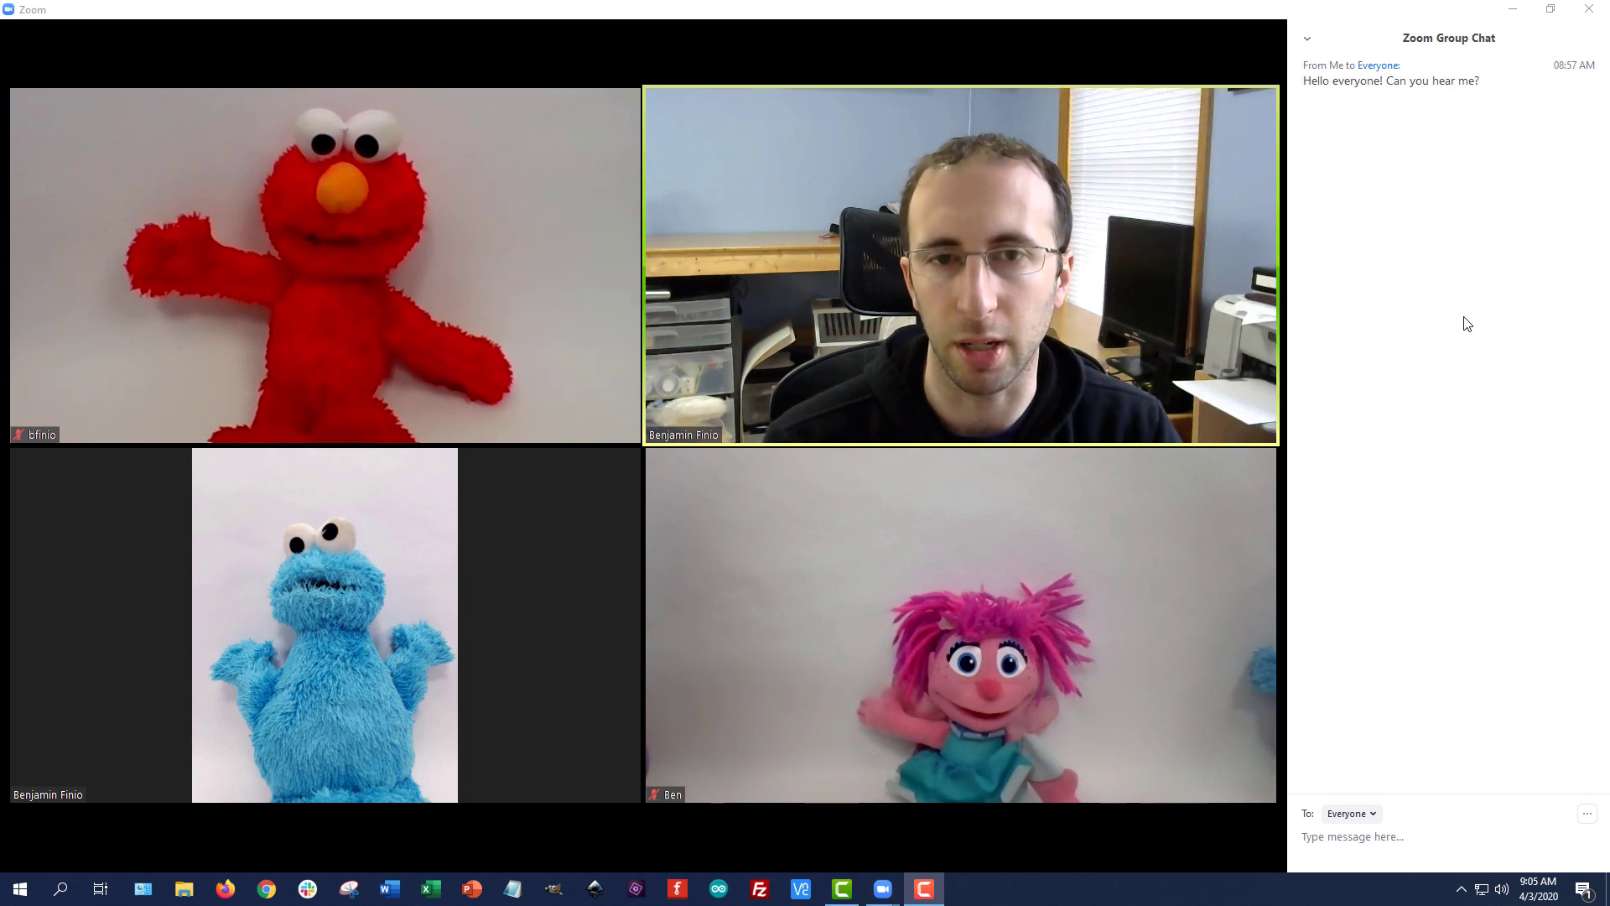
Open the four-person participant list and toggle the host's yes reaction on and off
mouse_move(899, 376)
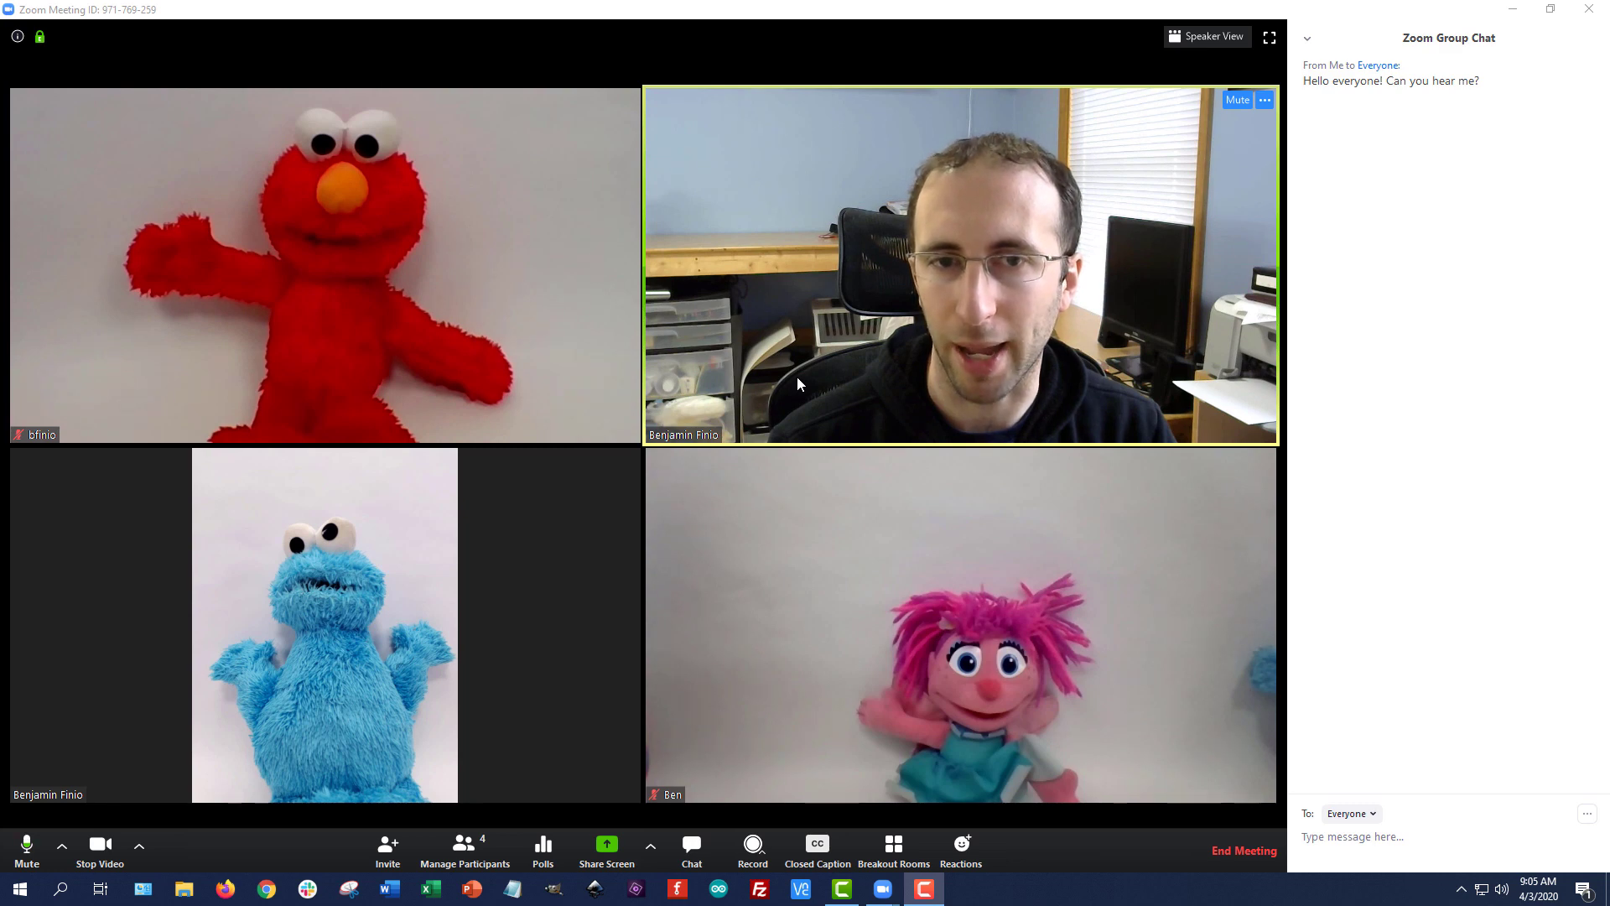
click(443, 862)
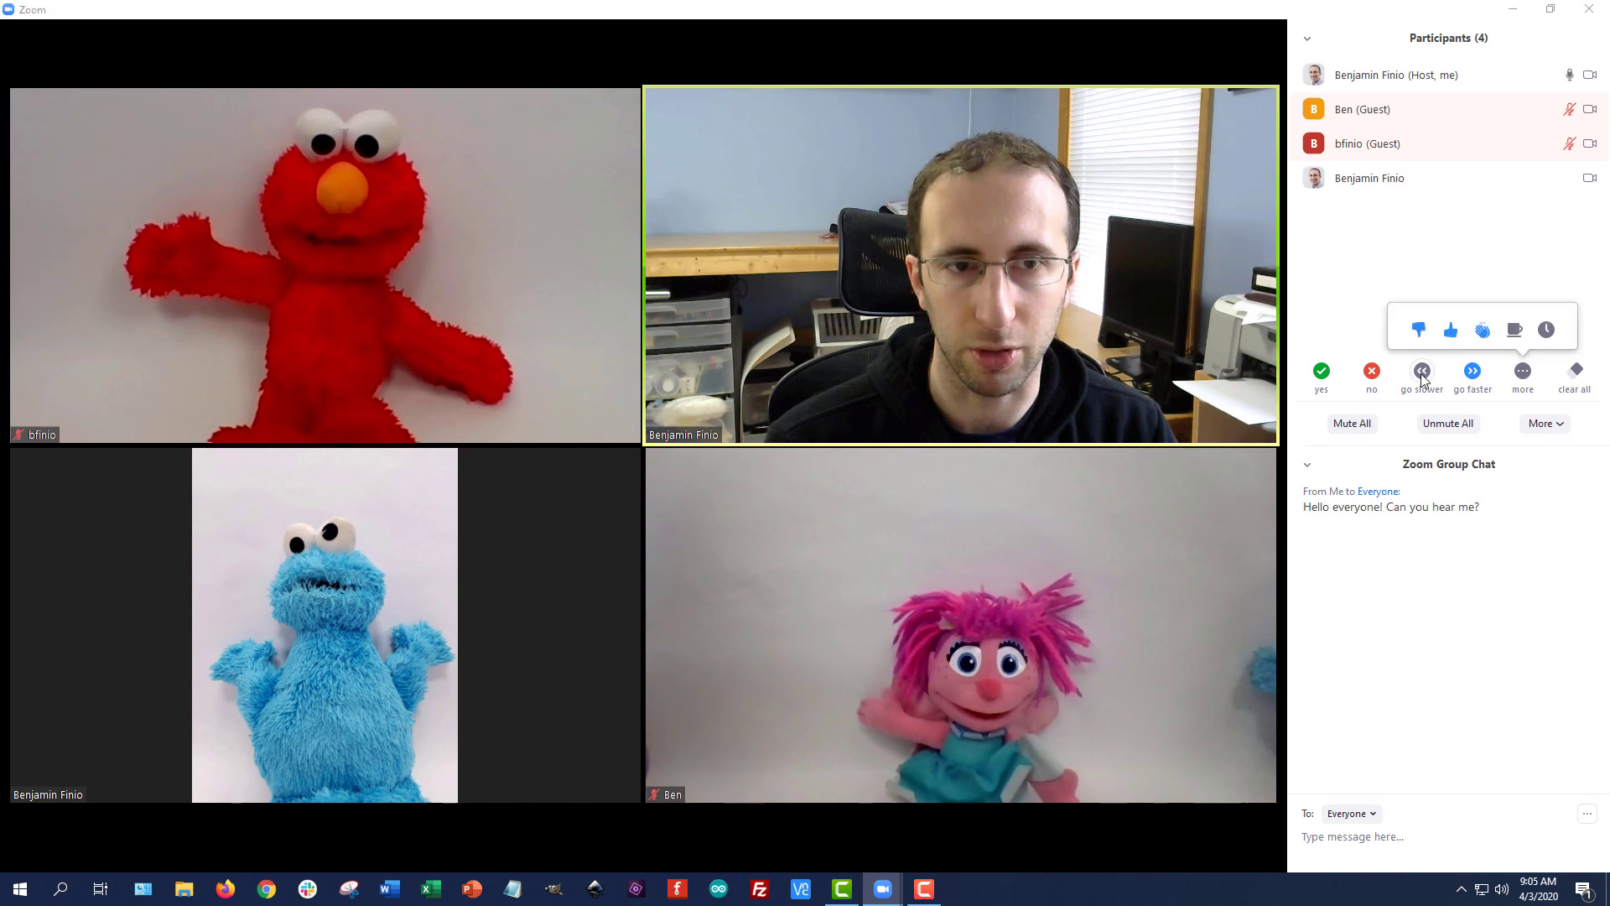
click(1322, 373)
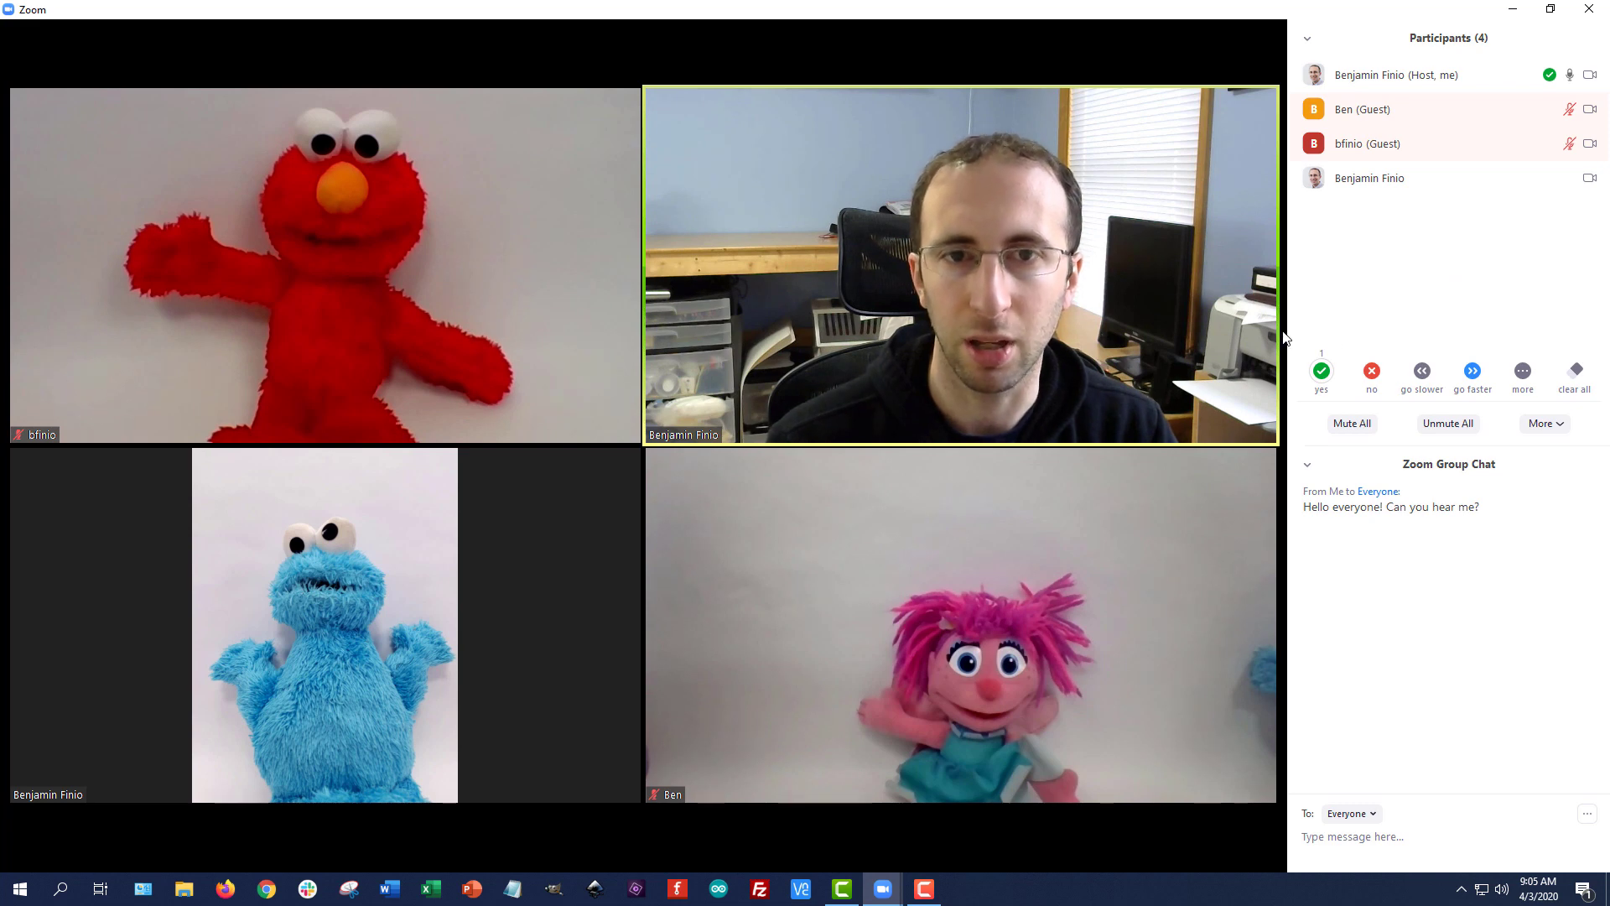
click(1323, 370)
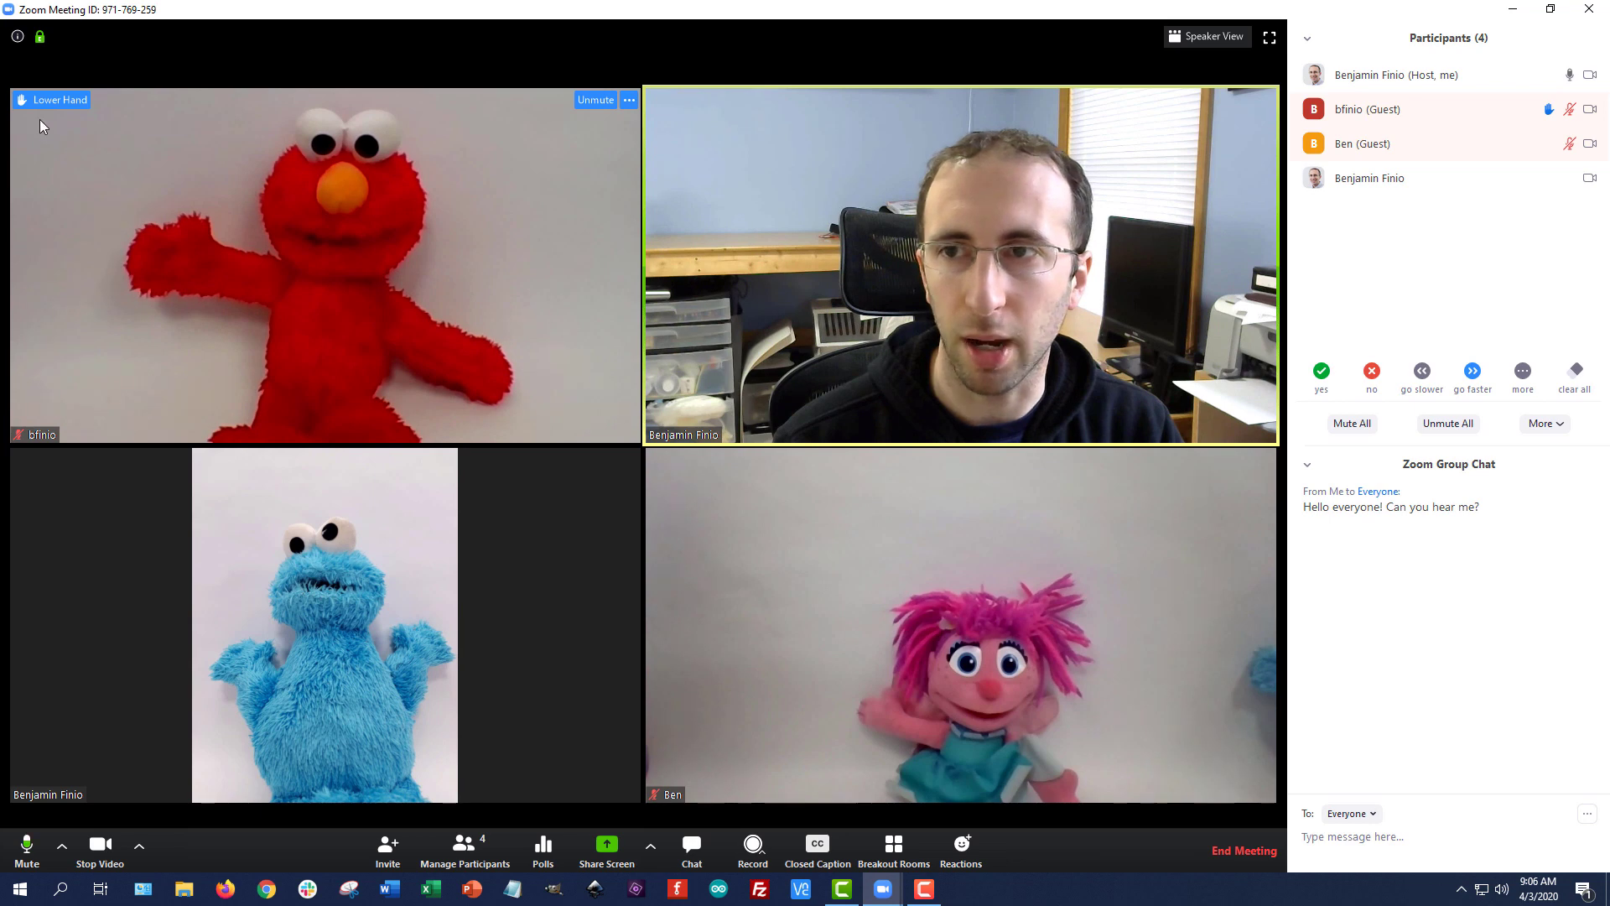
Lower the guest's raised hand from the participant list
mouse_move(54, 113)
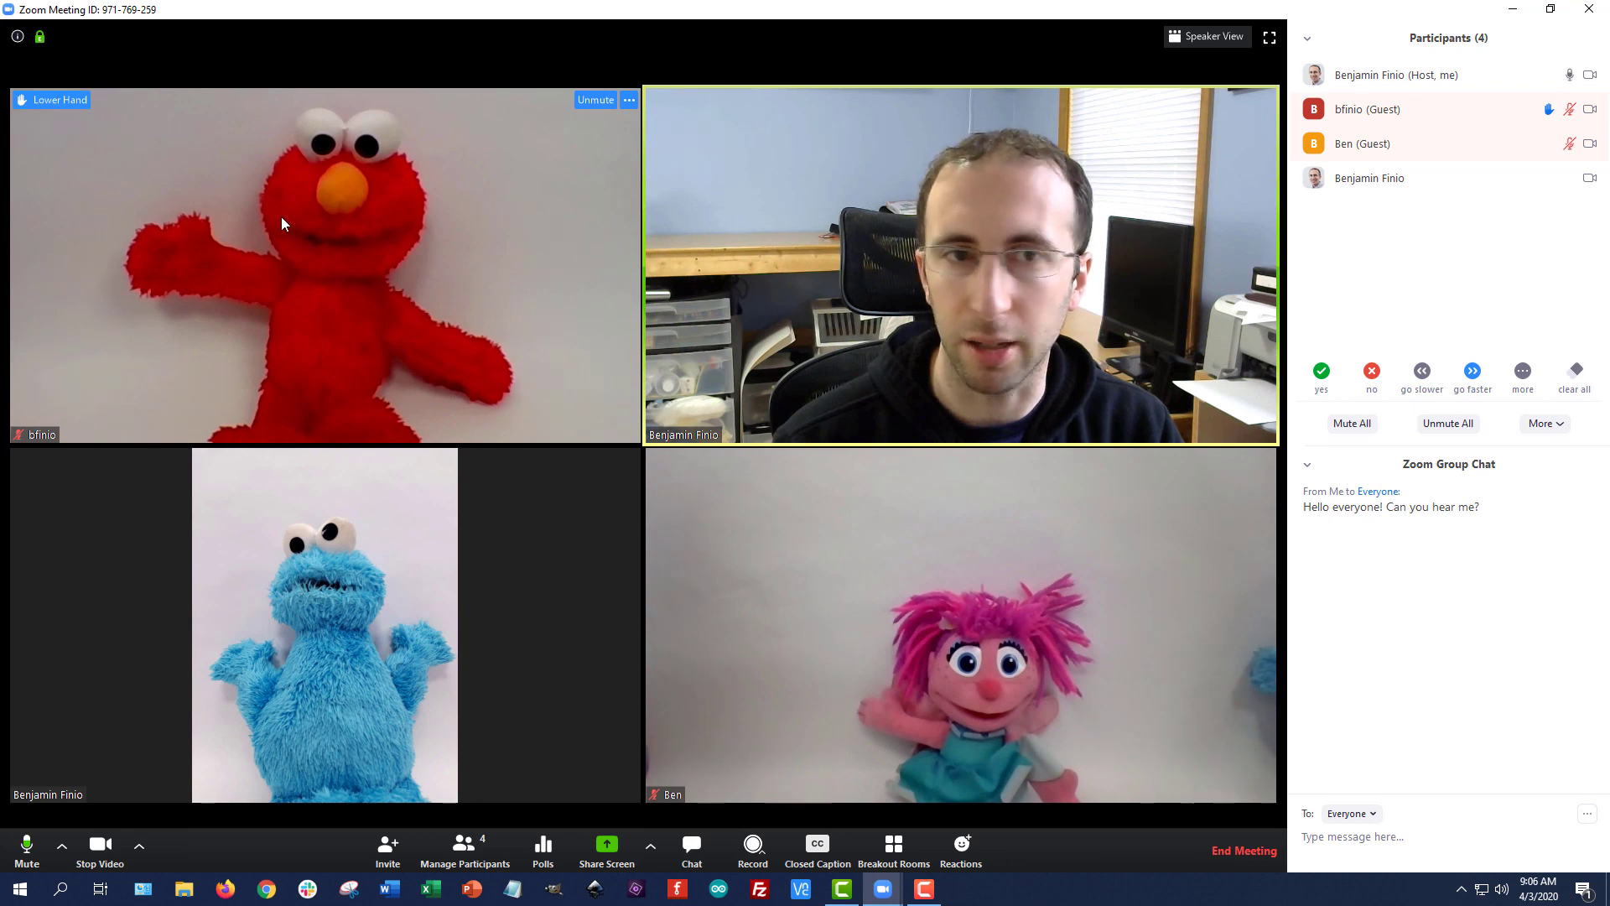
mouse_move(1547, 120)
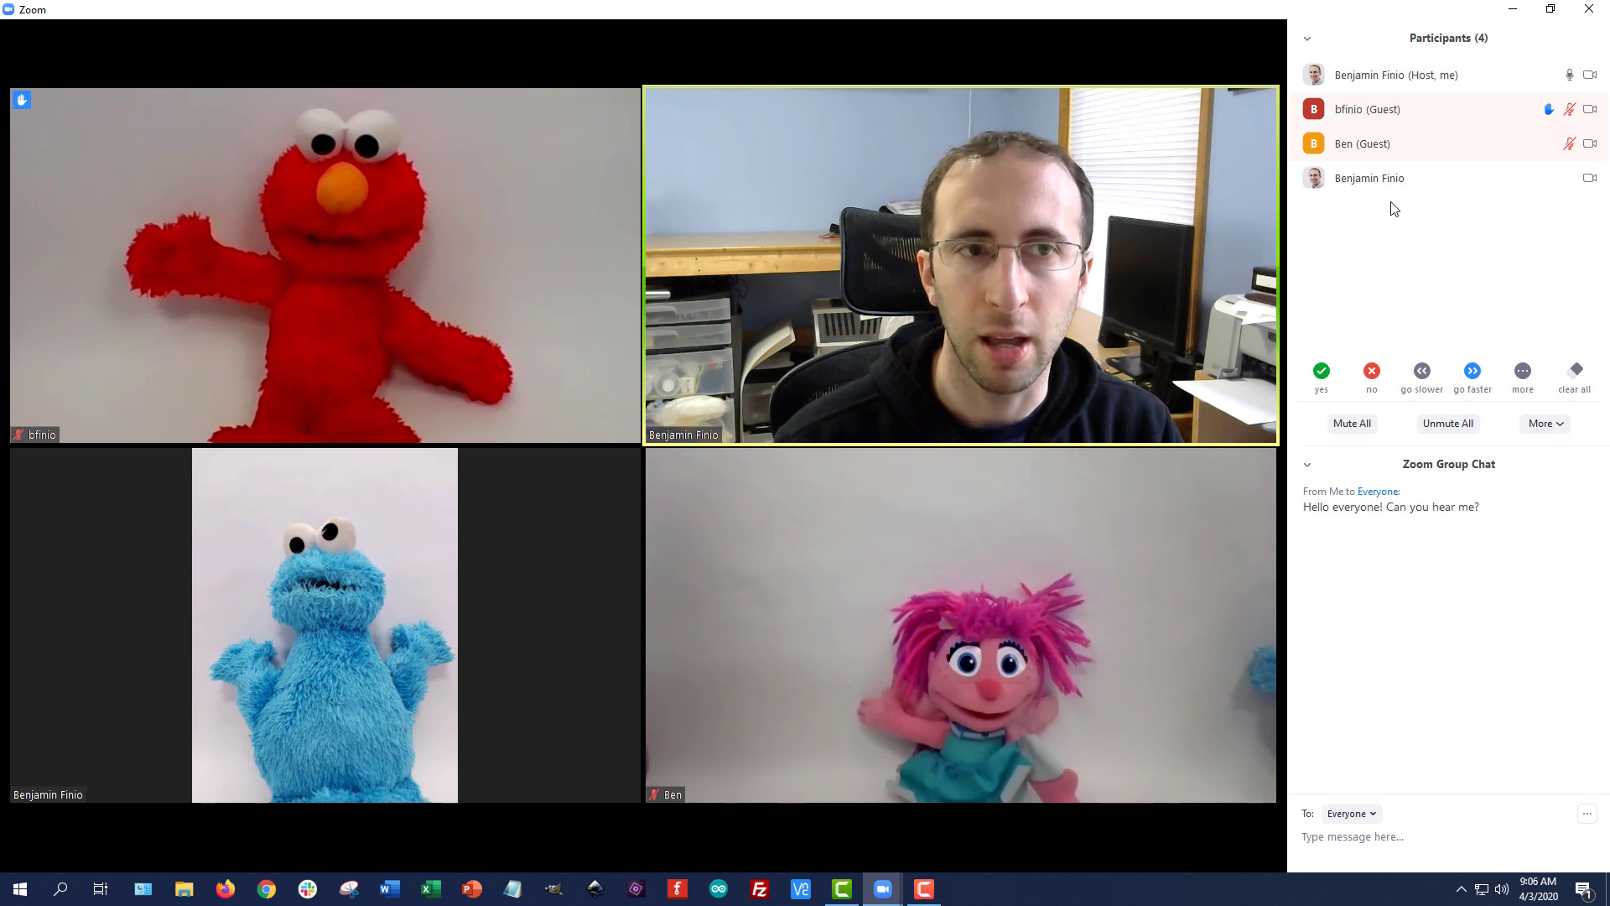
mouse_move(1444, 164)
mouse_move(1438, 116)
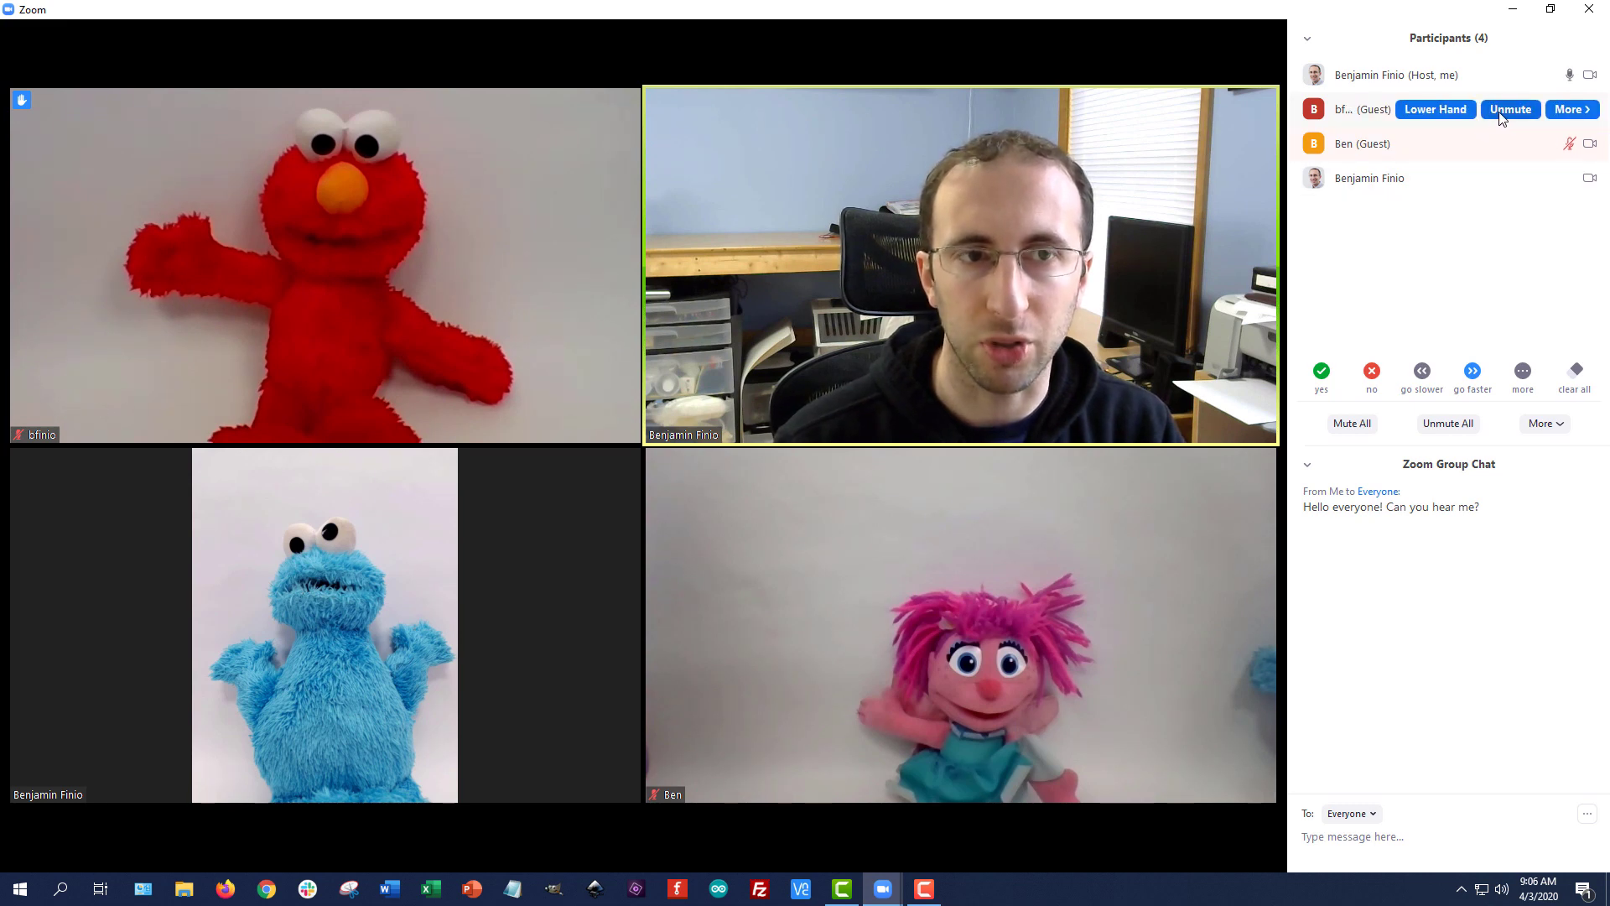
click(1436, 110)
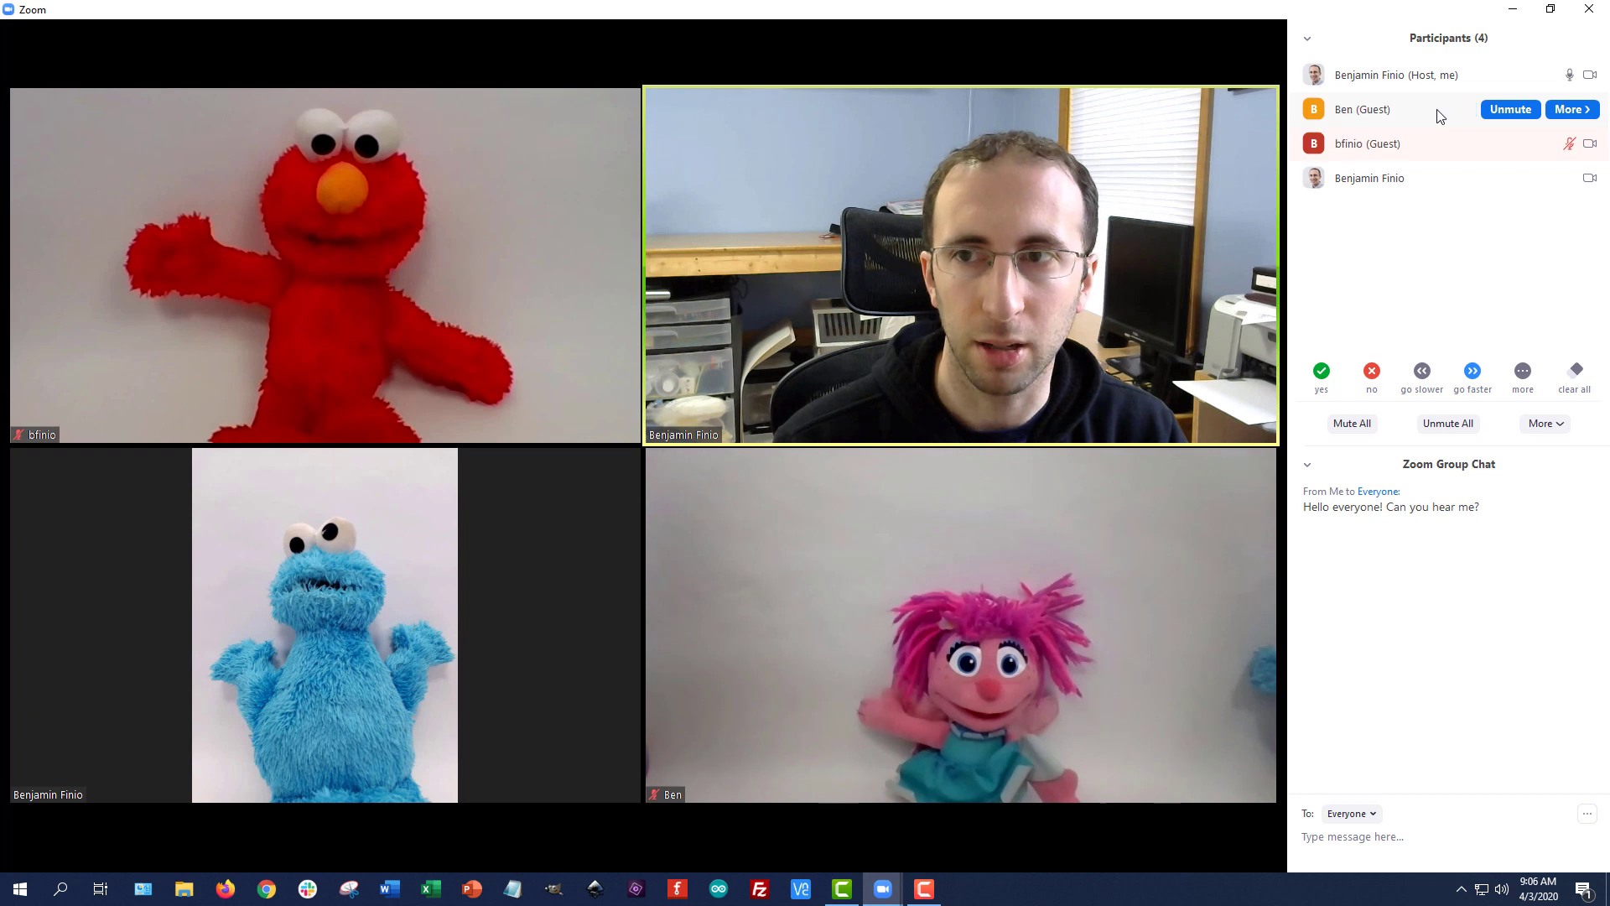
Mute all current and new participants without self-unmute, then open one participant's More options
click(1351, 424)
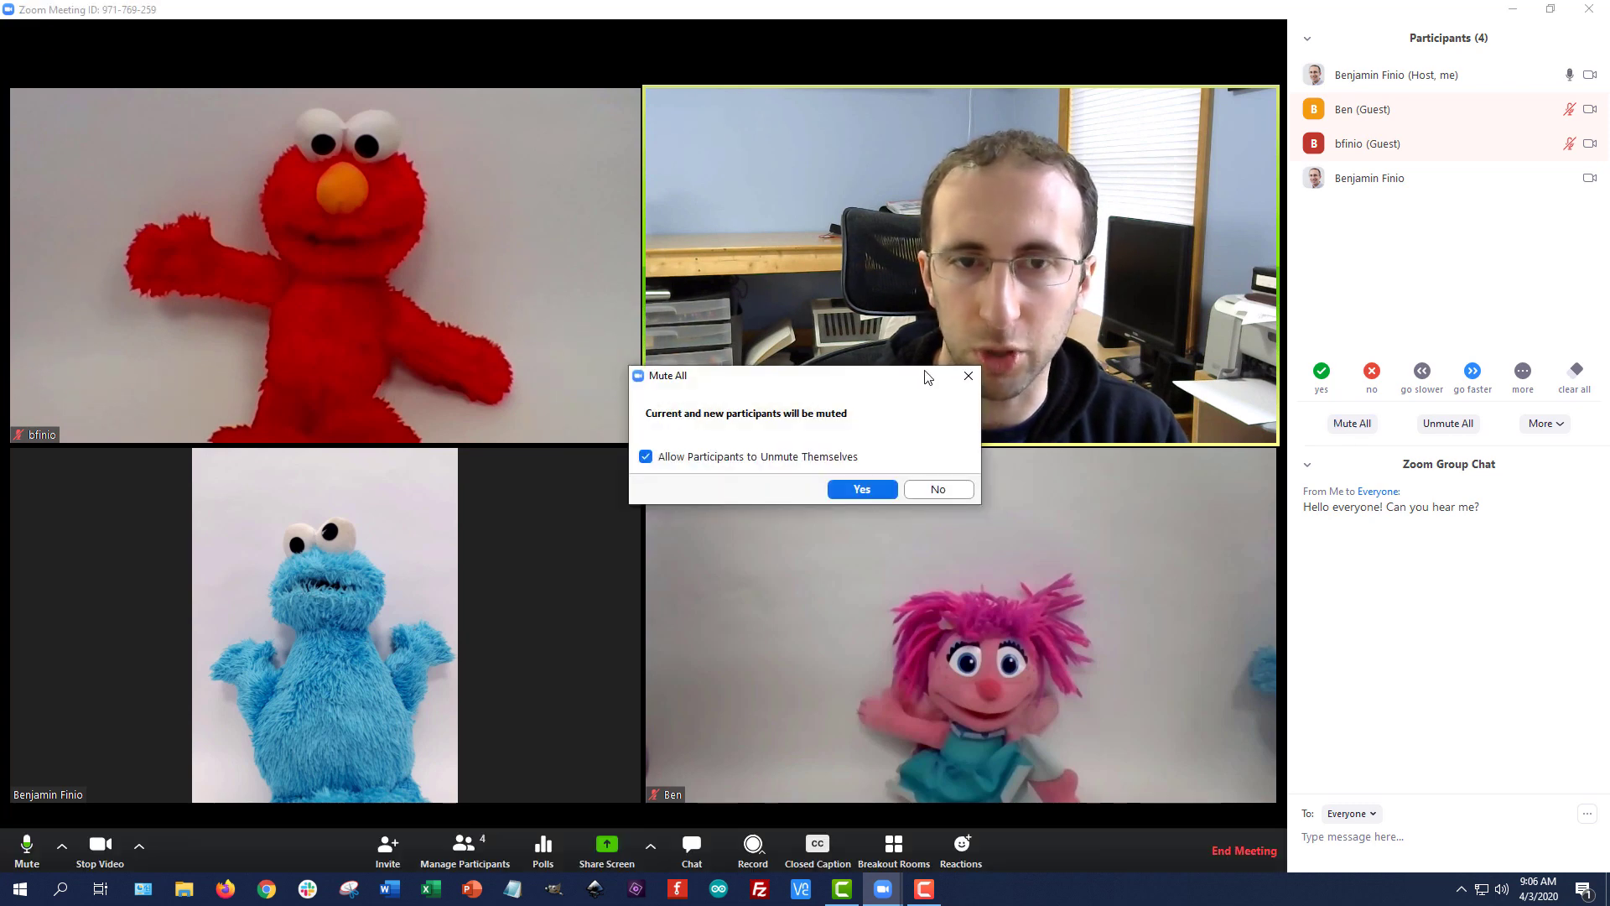
drag(777, 375, 664, 203)
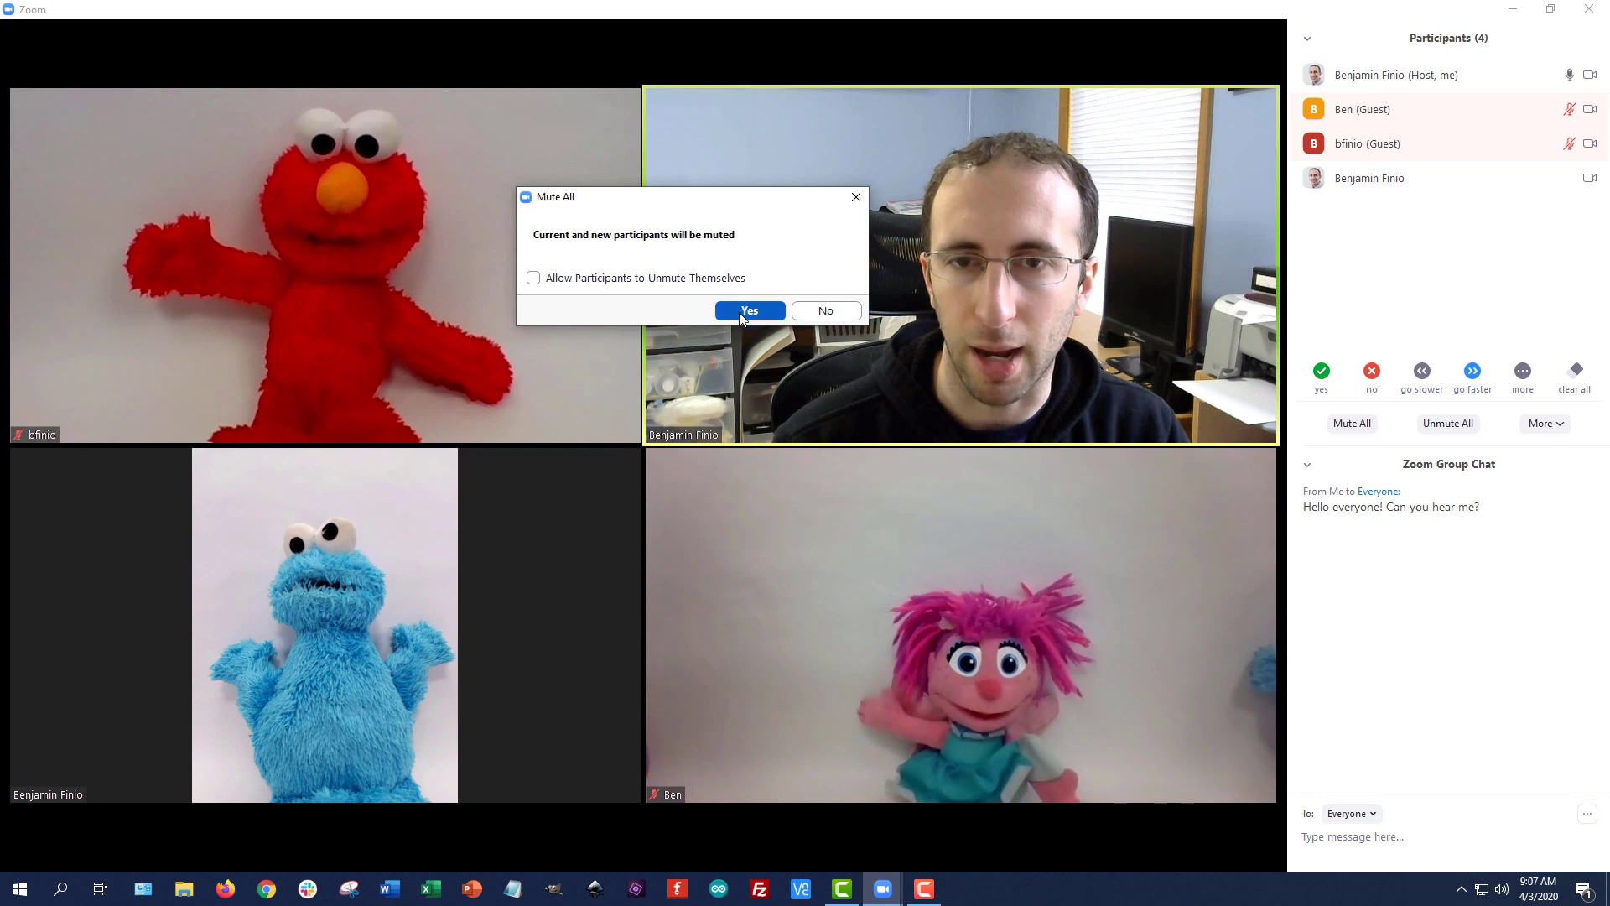
click(738, 311)
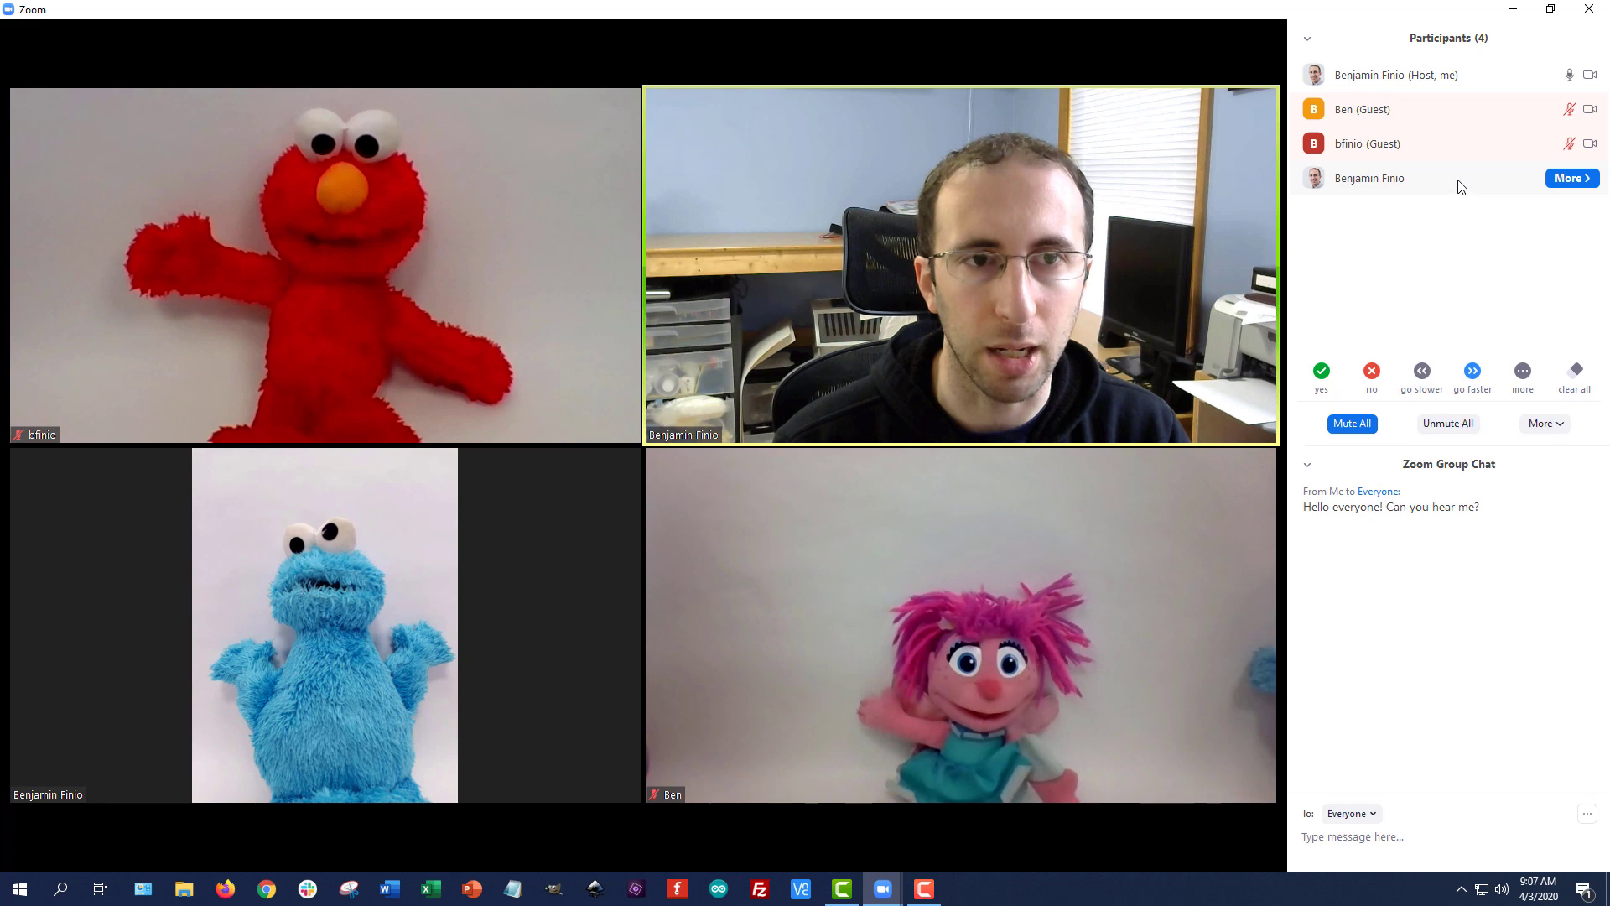
click(1571, 183)
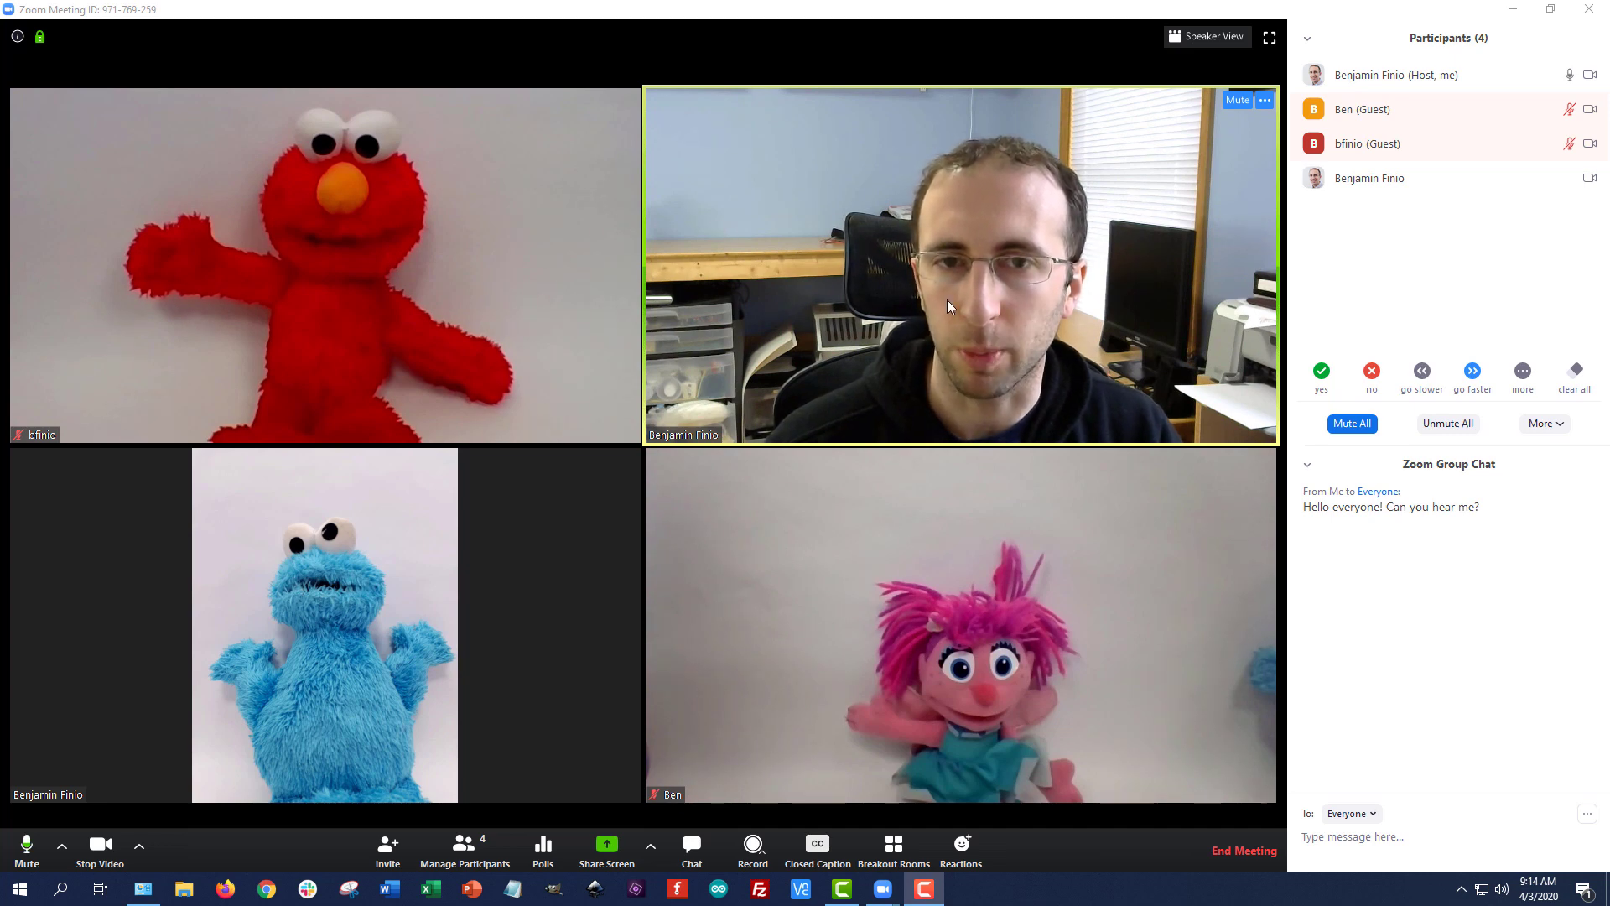
In Speaker View, pin then spotlight the host's own video, and go back to Gallery View
click(1189, 37)
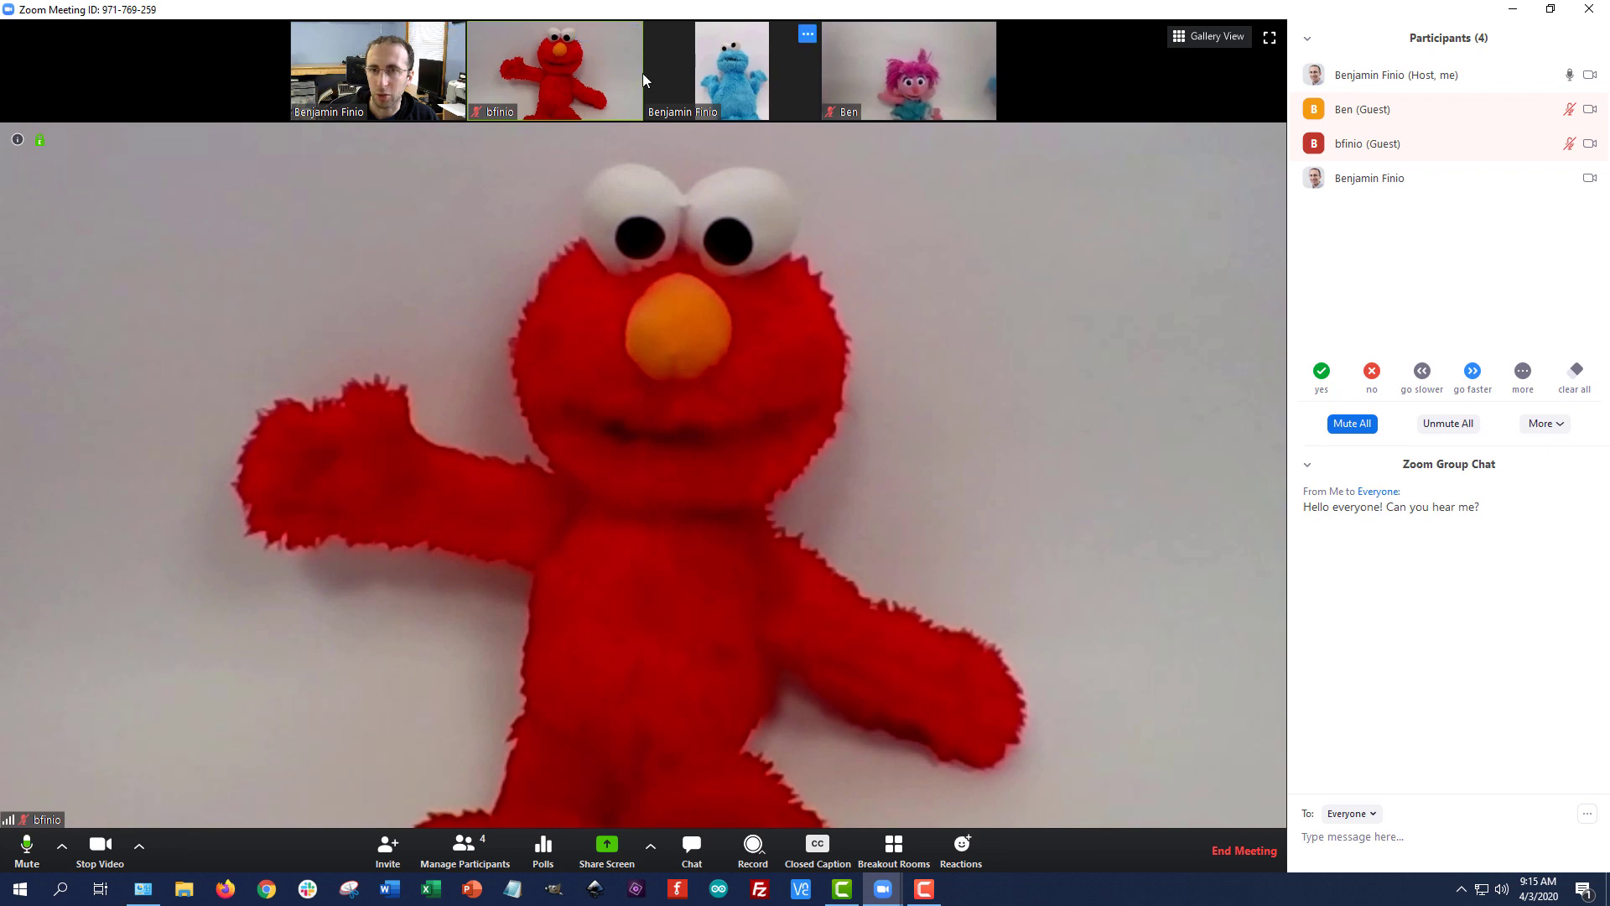
right_click(337, 82)
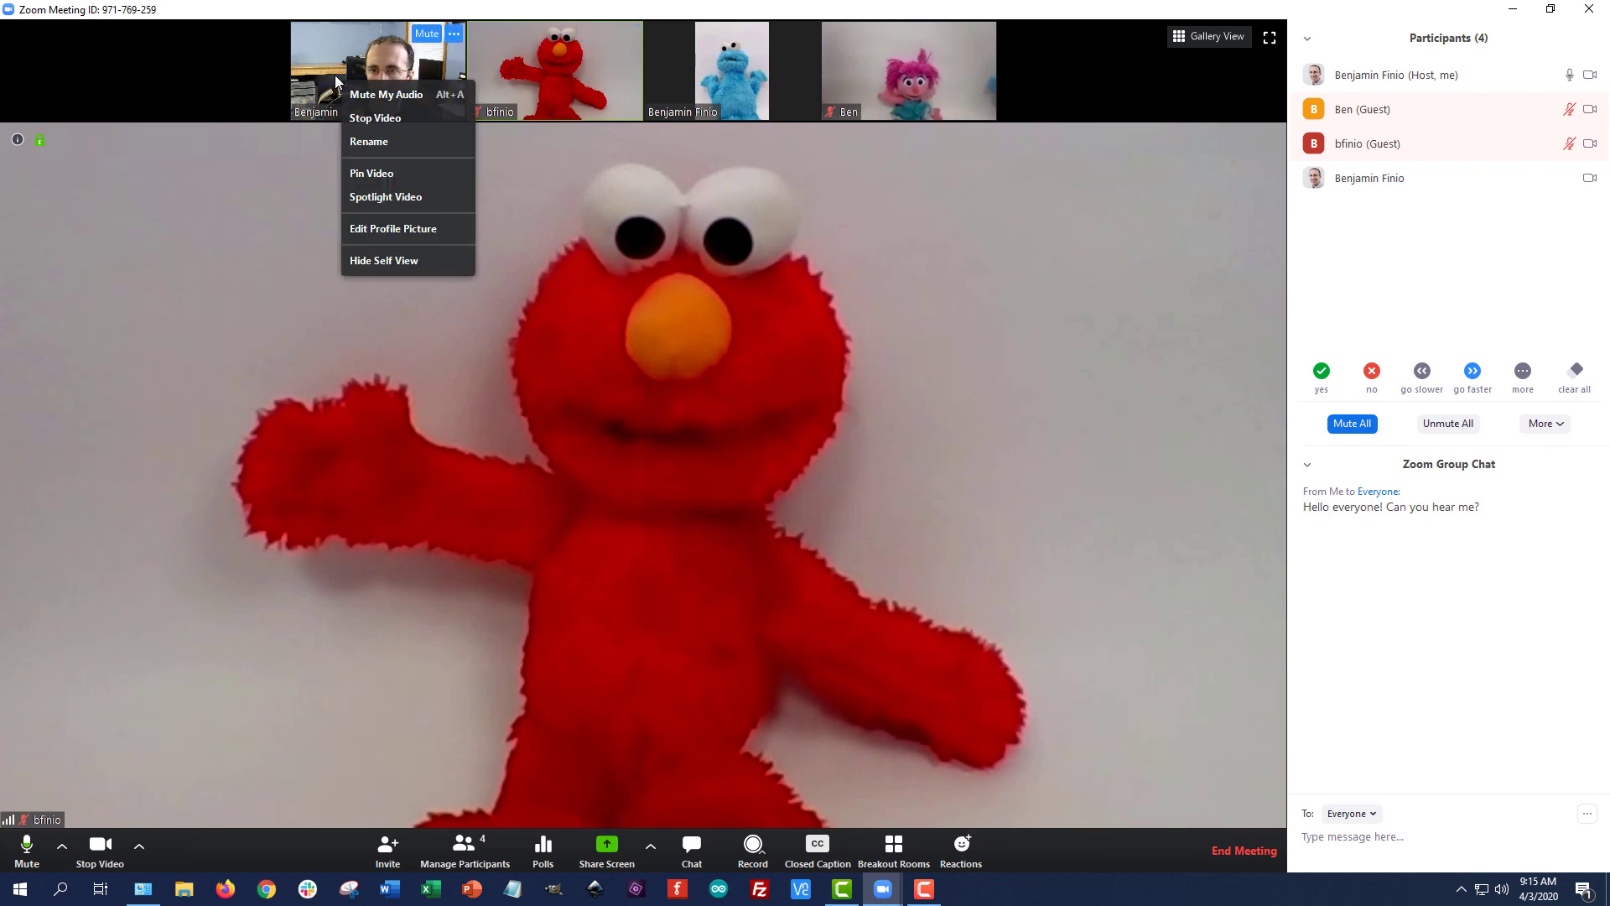
click(371, 174)
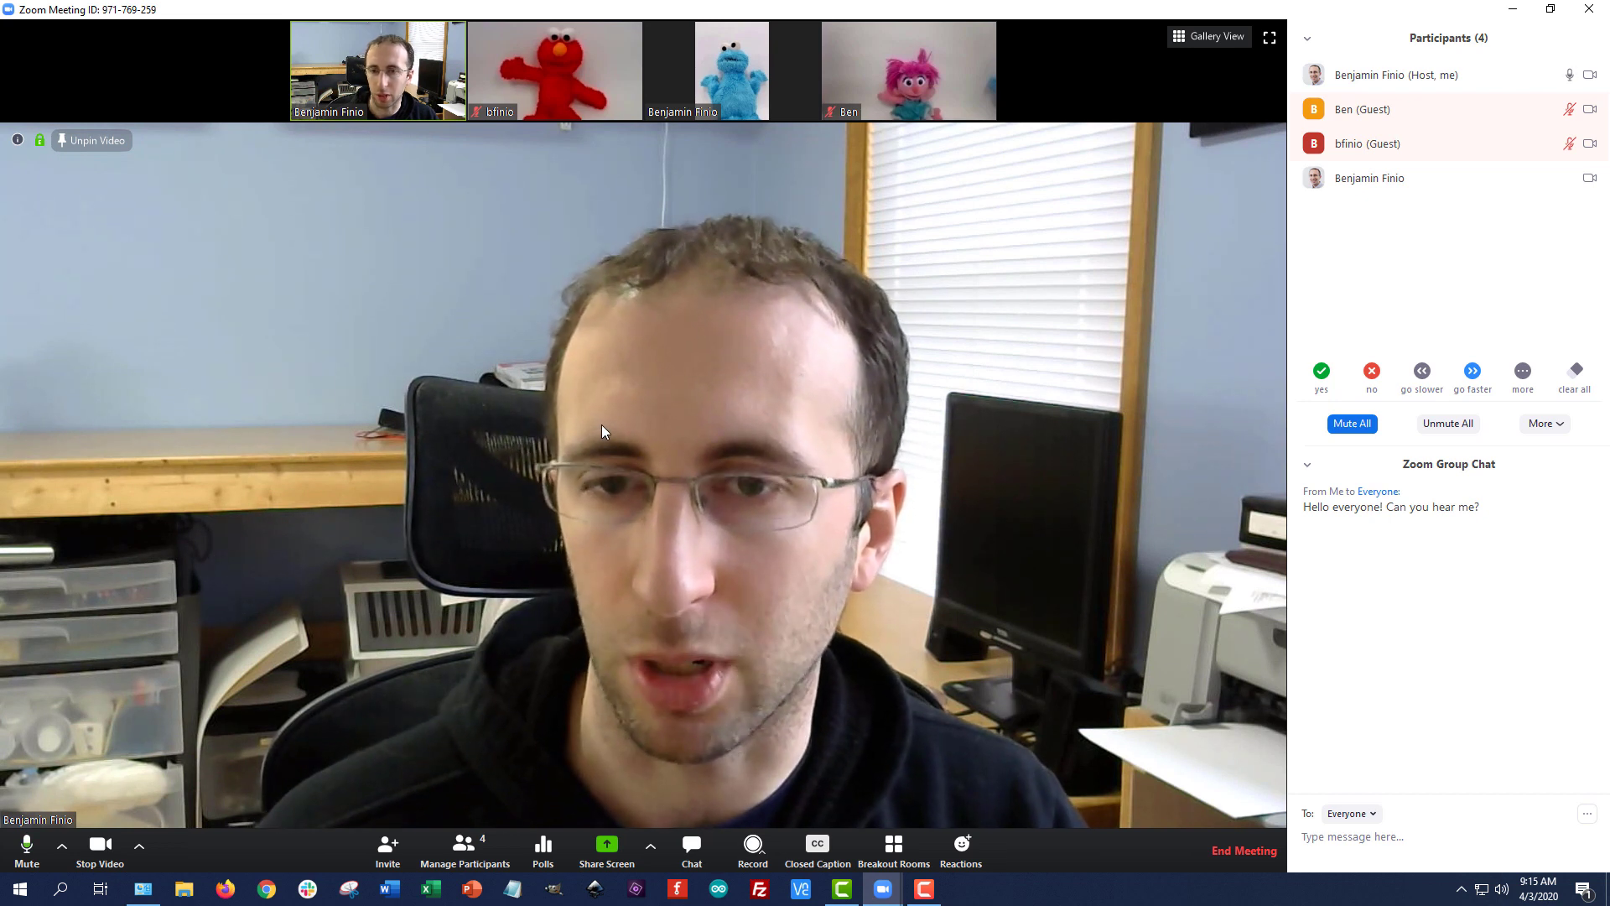
mouse_move(716, 98)
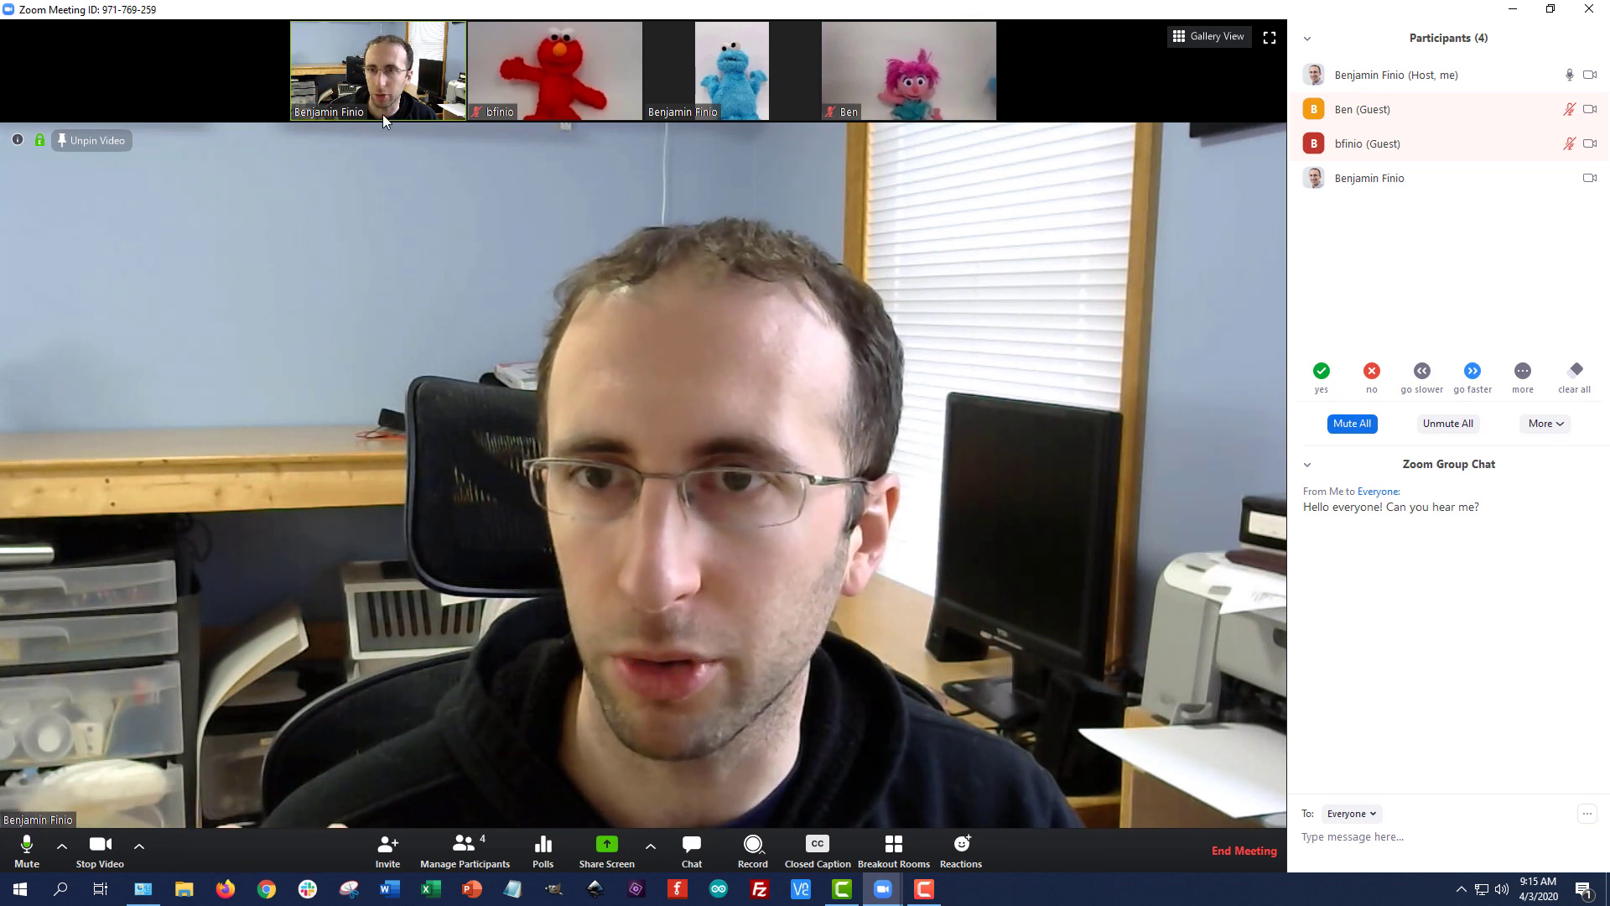
right_click(375, 89)
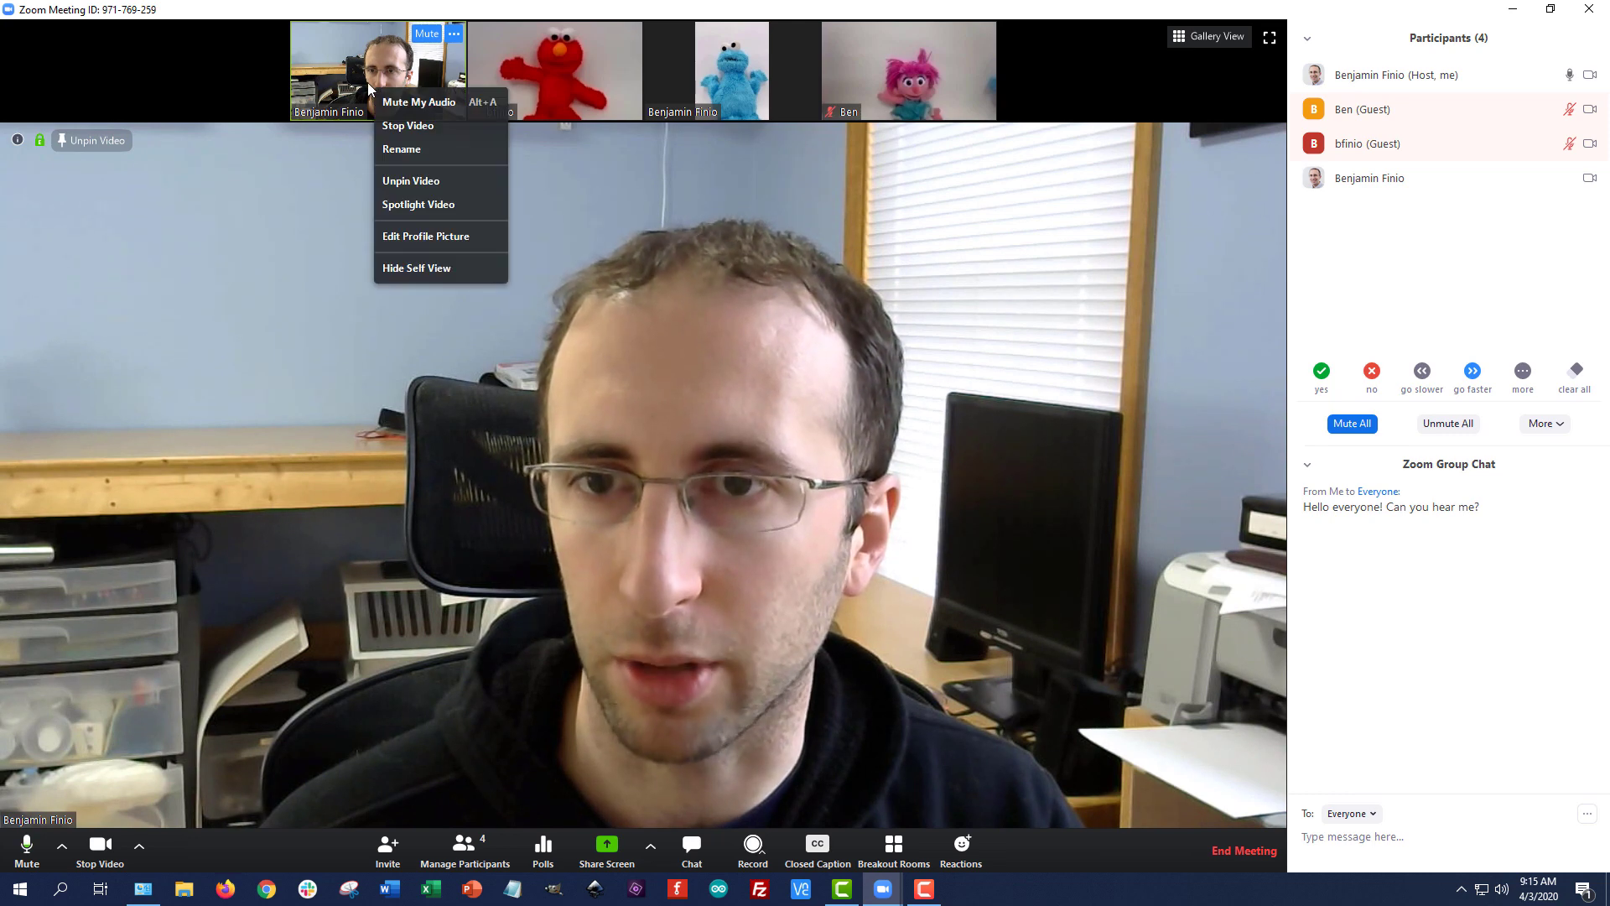
click(419, 209)
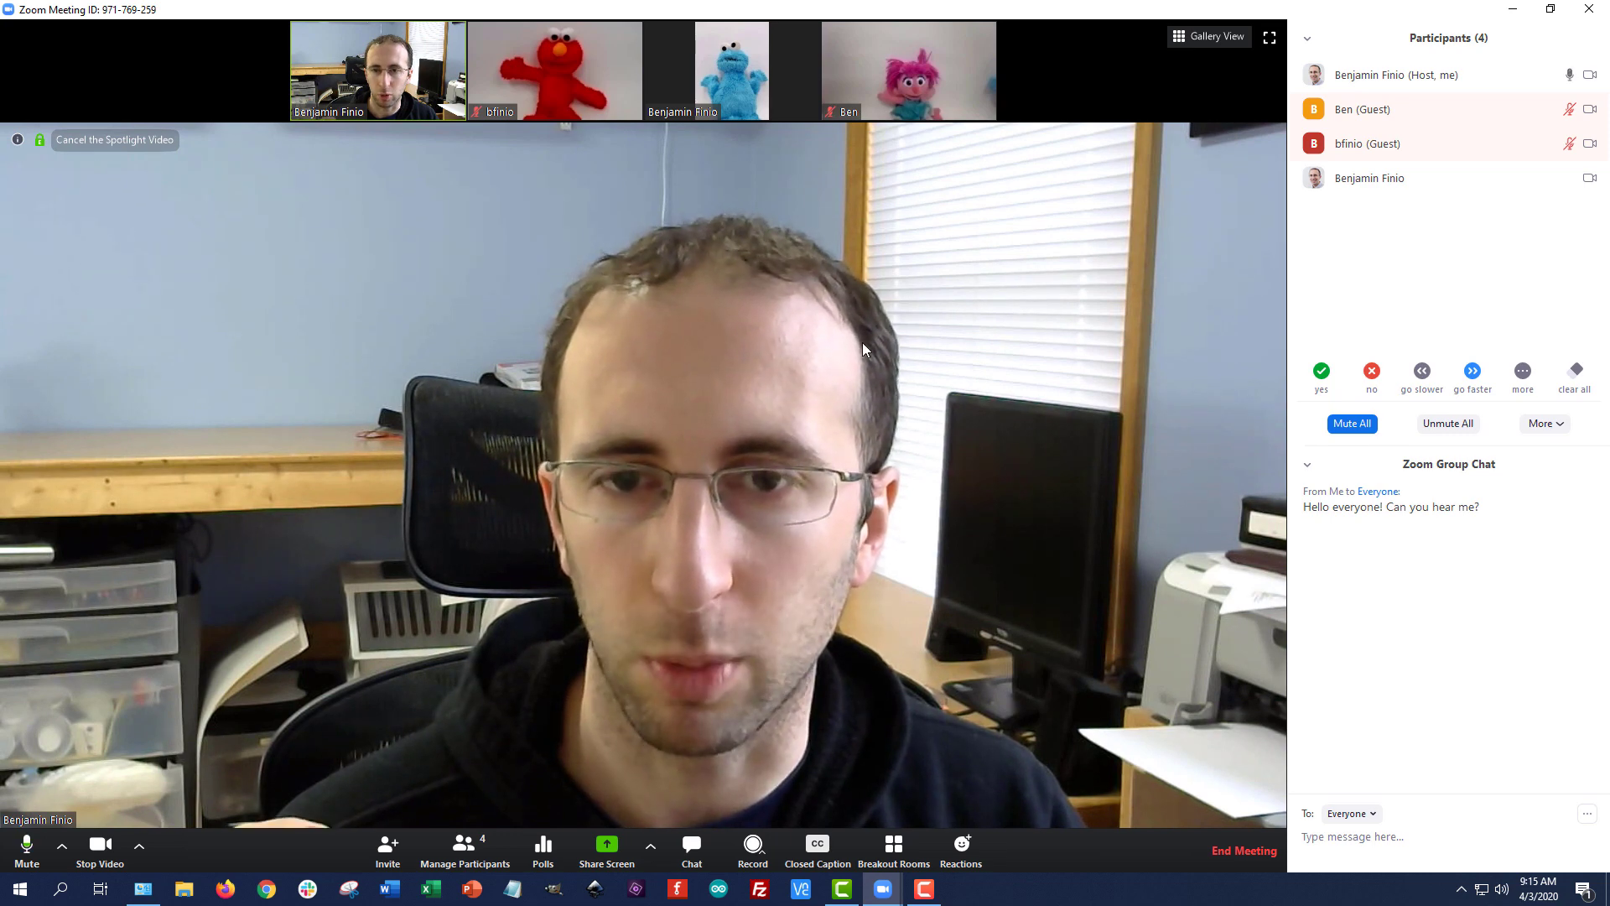
click(1204, 38)
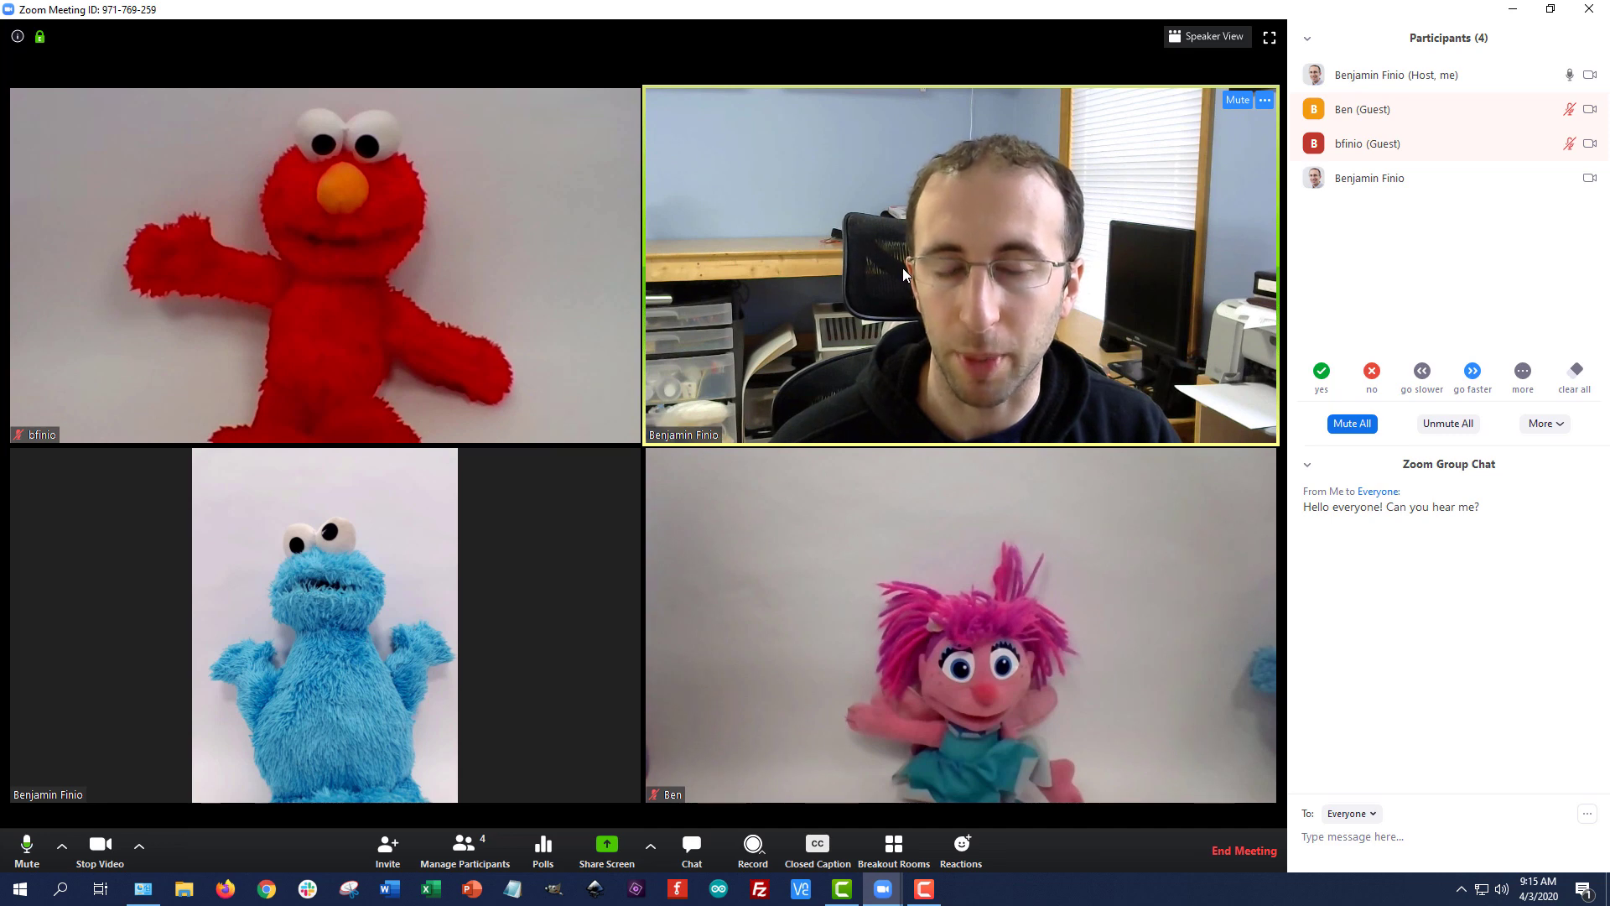
Apply Spotlight Video to the Elmo puppet's tile for all participants
right_click(321, 279)
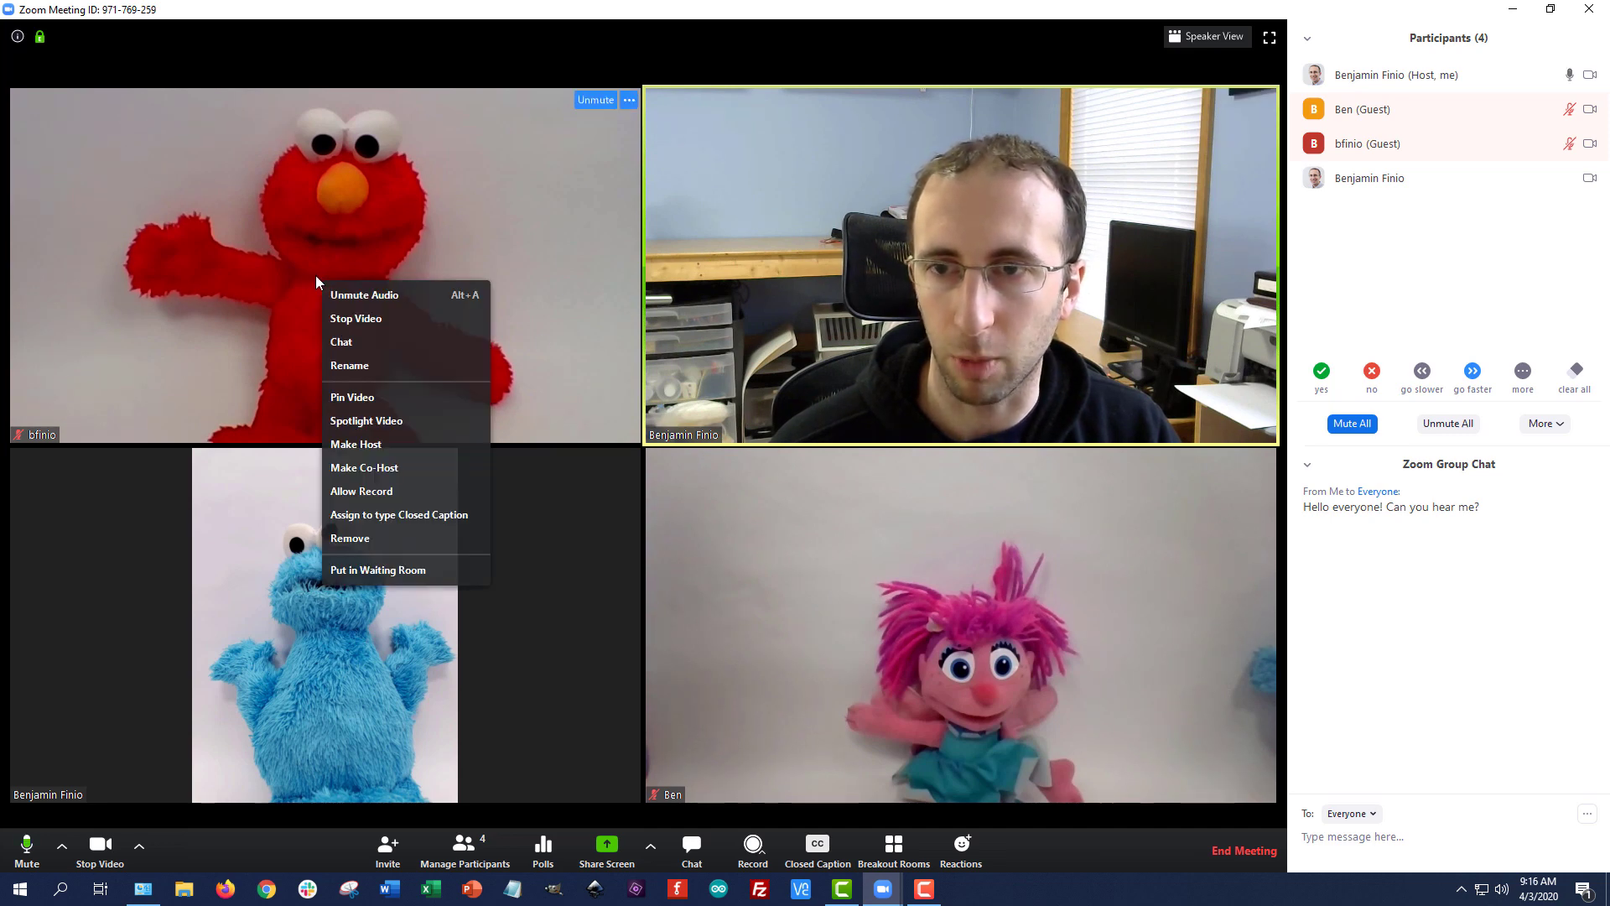
click(369, 419)
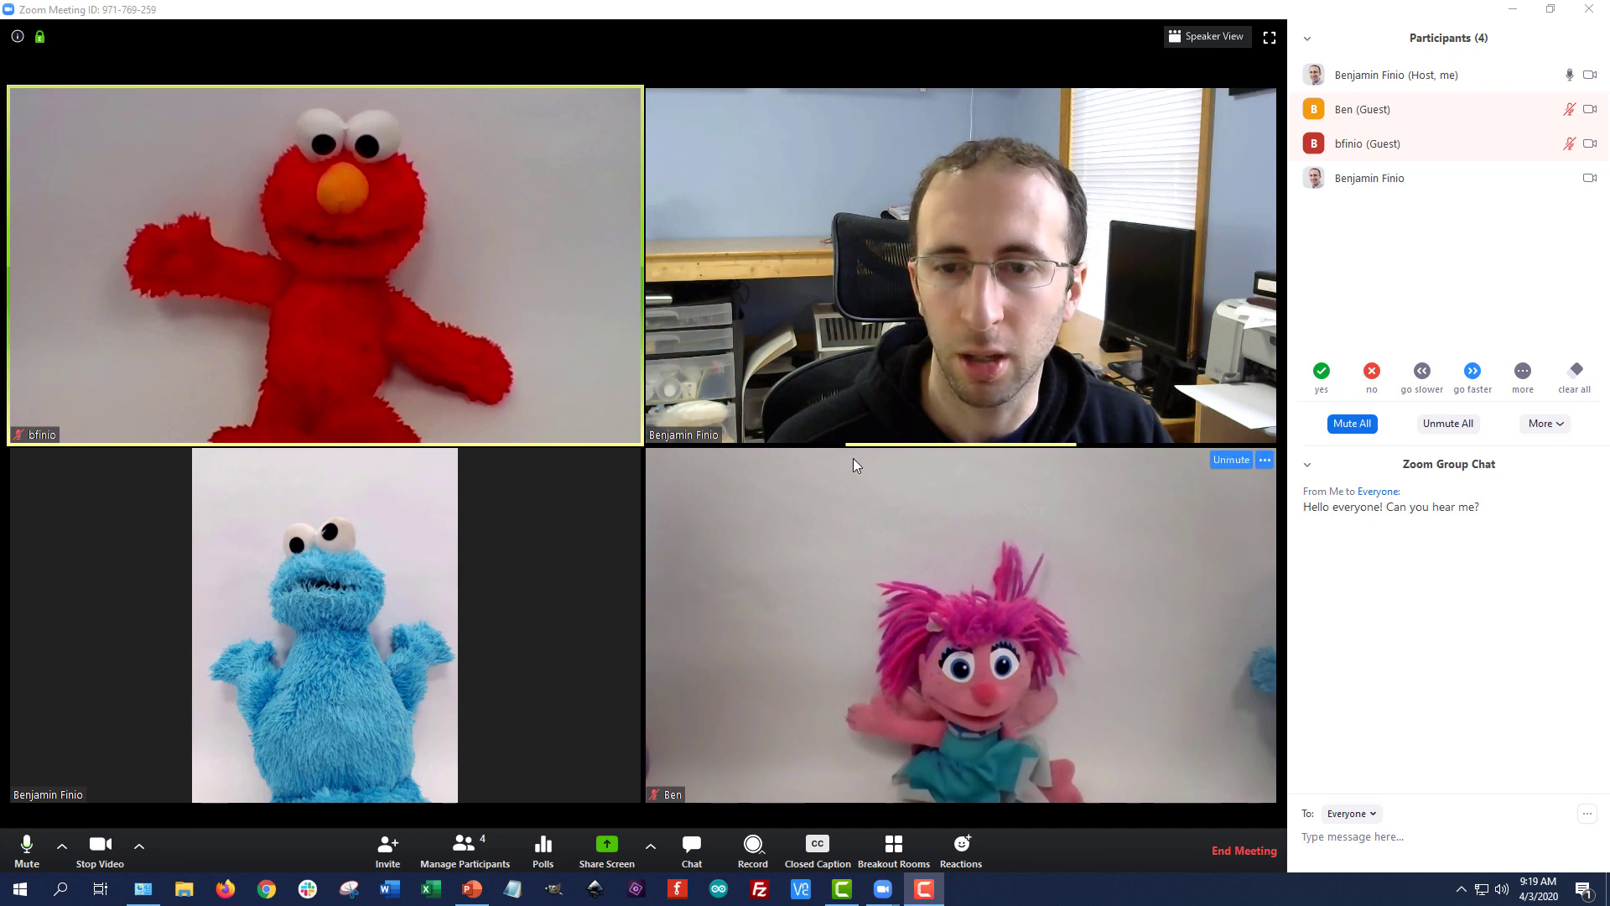
Share the 'Presentation1 - PowerPoint' window showing 'The letter of the day is: Z'
click(602, 857)
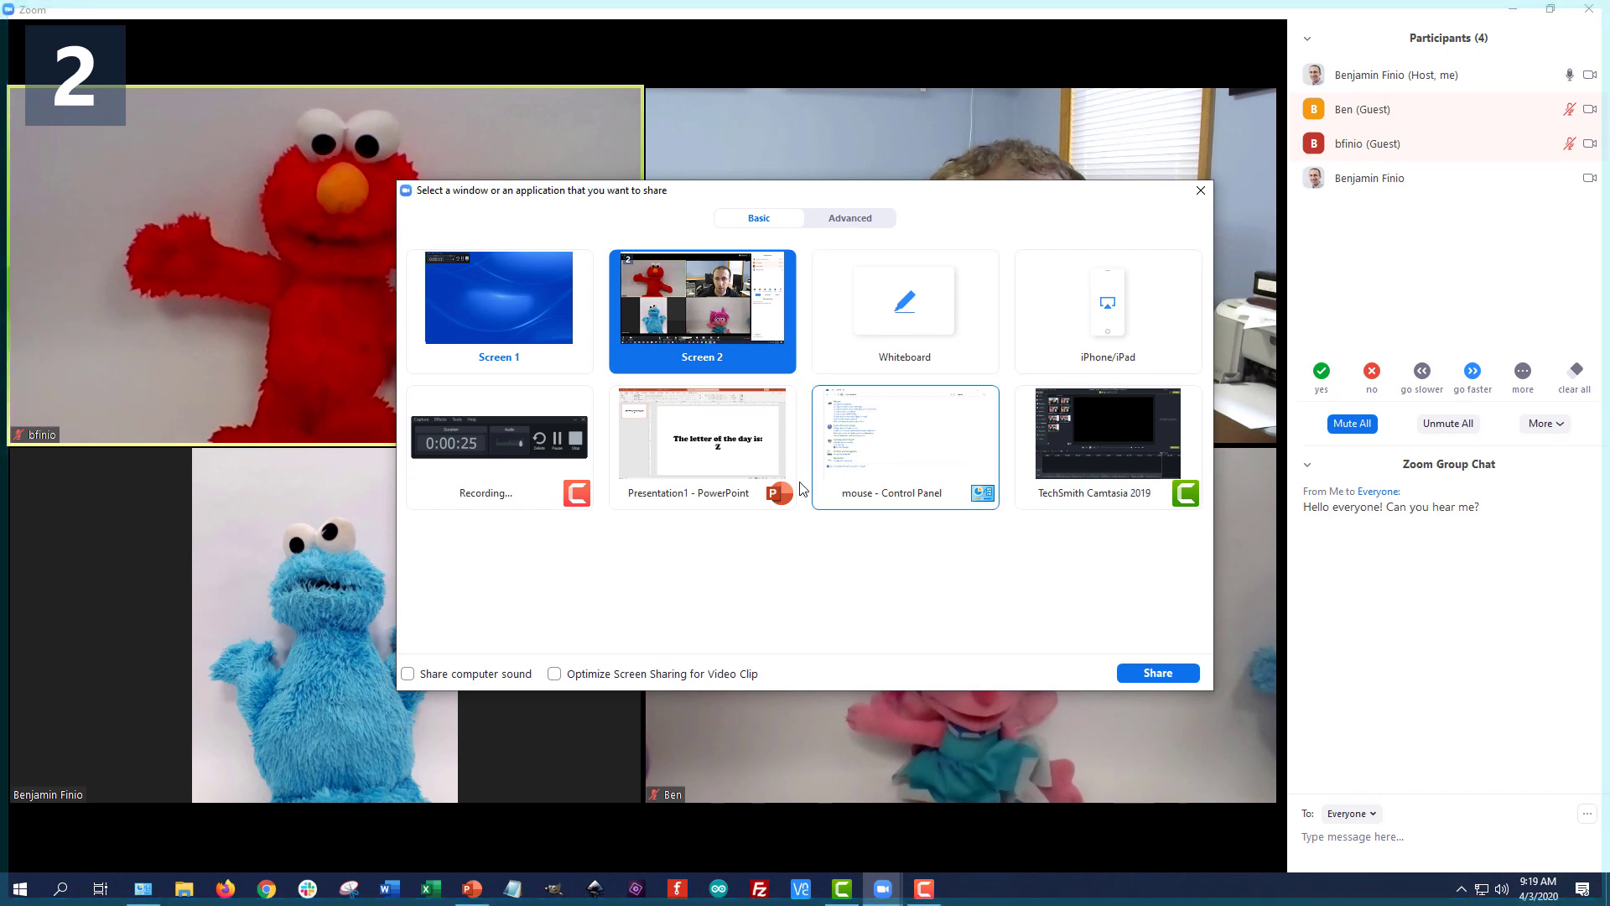
click(700, 457)
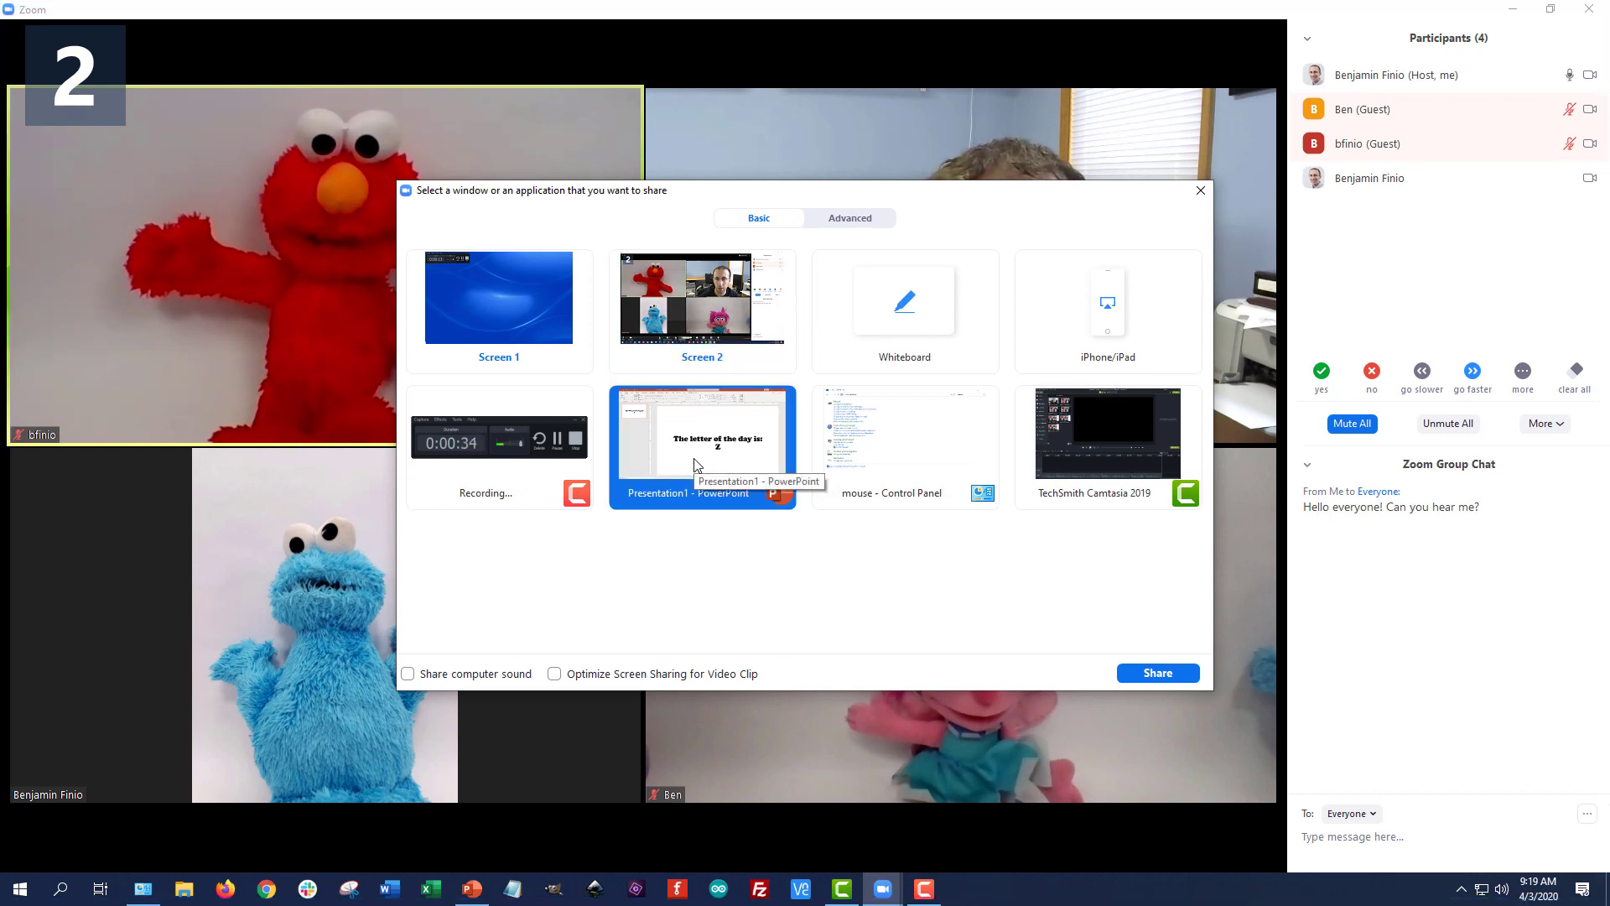
click(1159, 674)
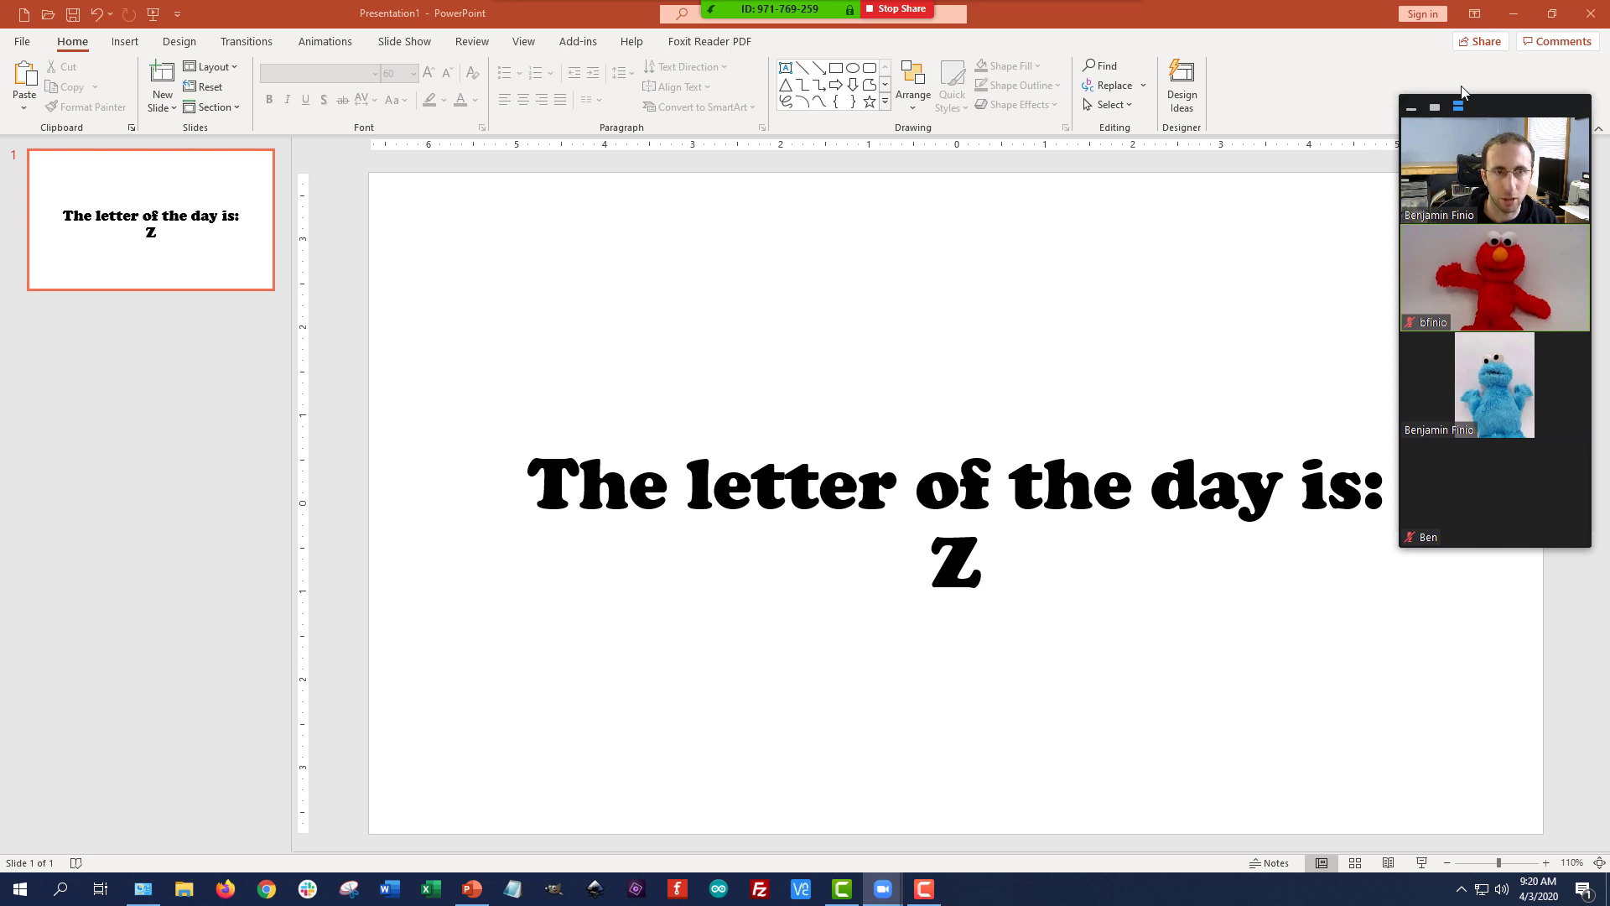
Collapse the floating video panel to a speaker bar below the slide thumbnail
drag(1503, 104, 369, 179)
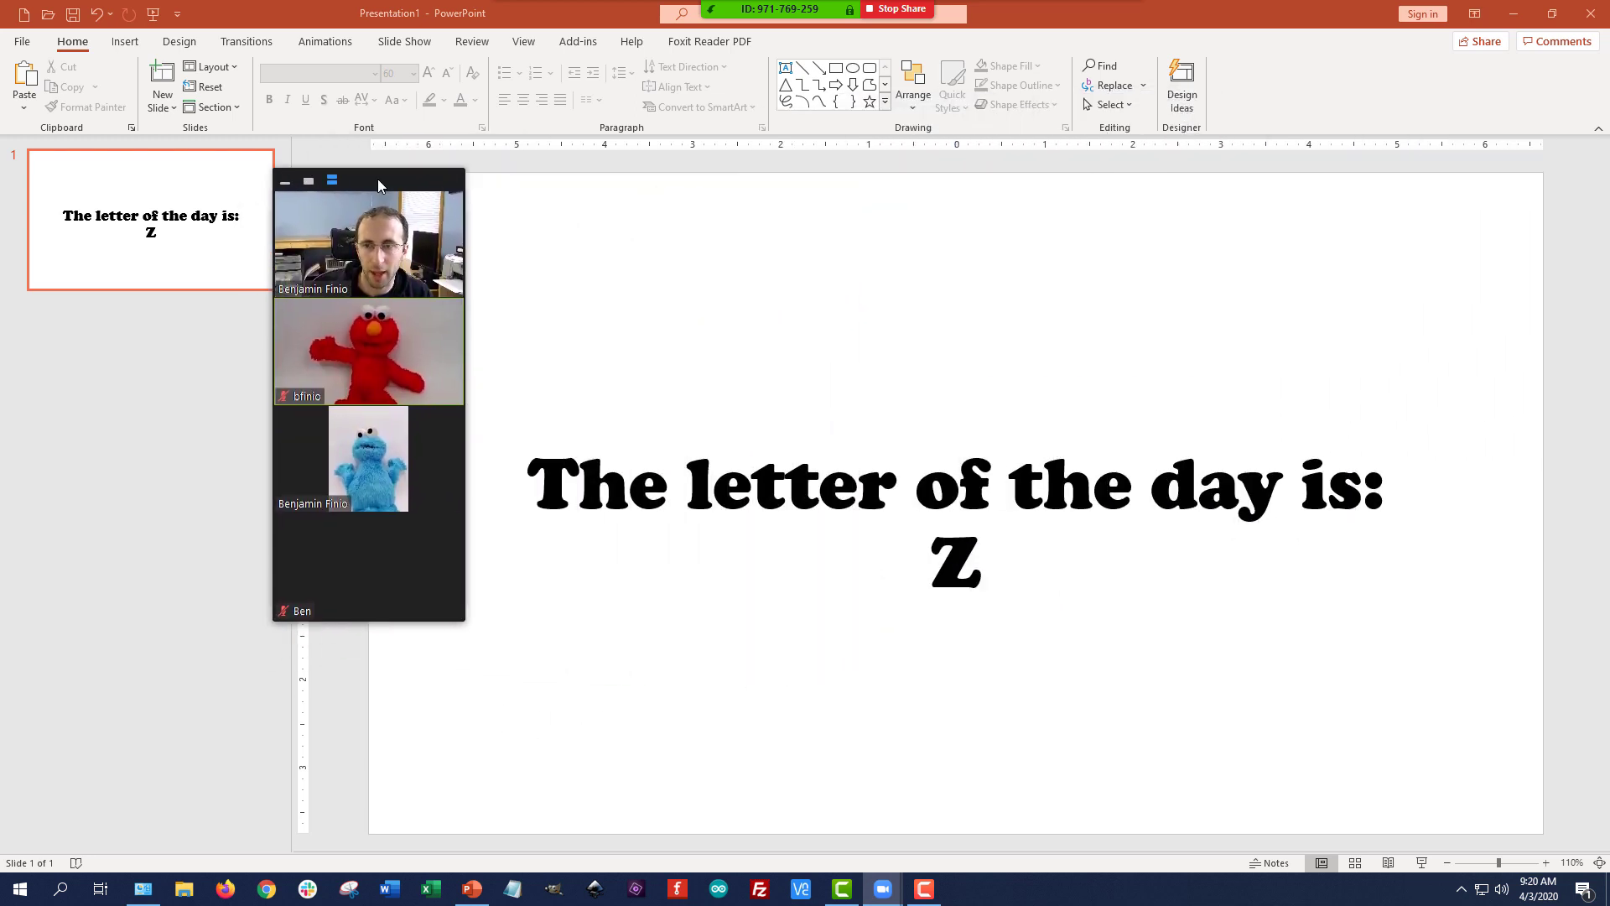
click(286, 181)
drag(377, 191, 200, 368)
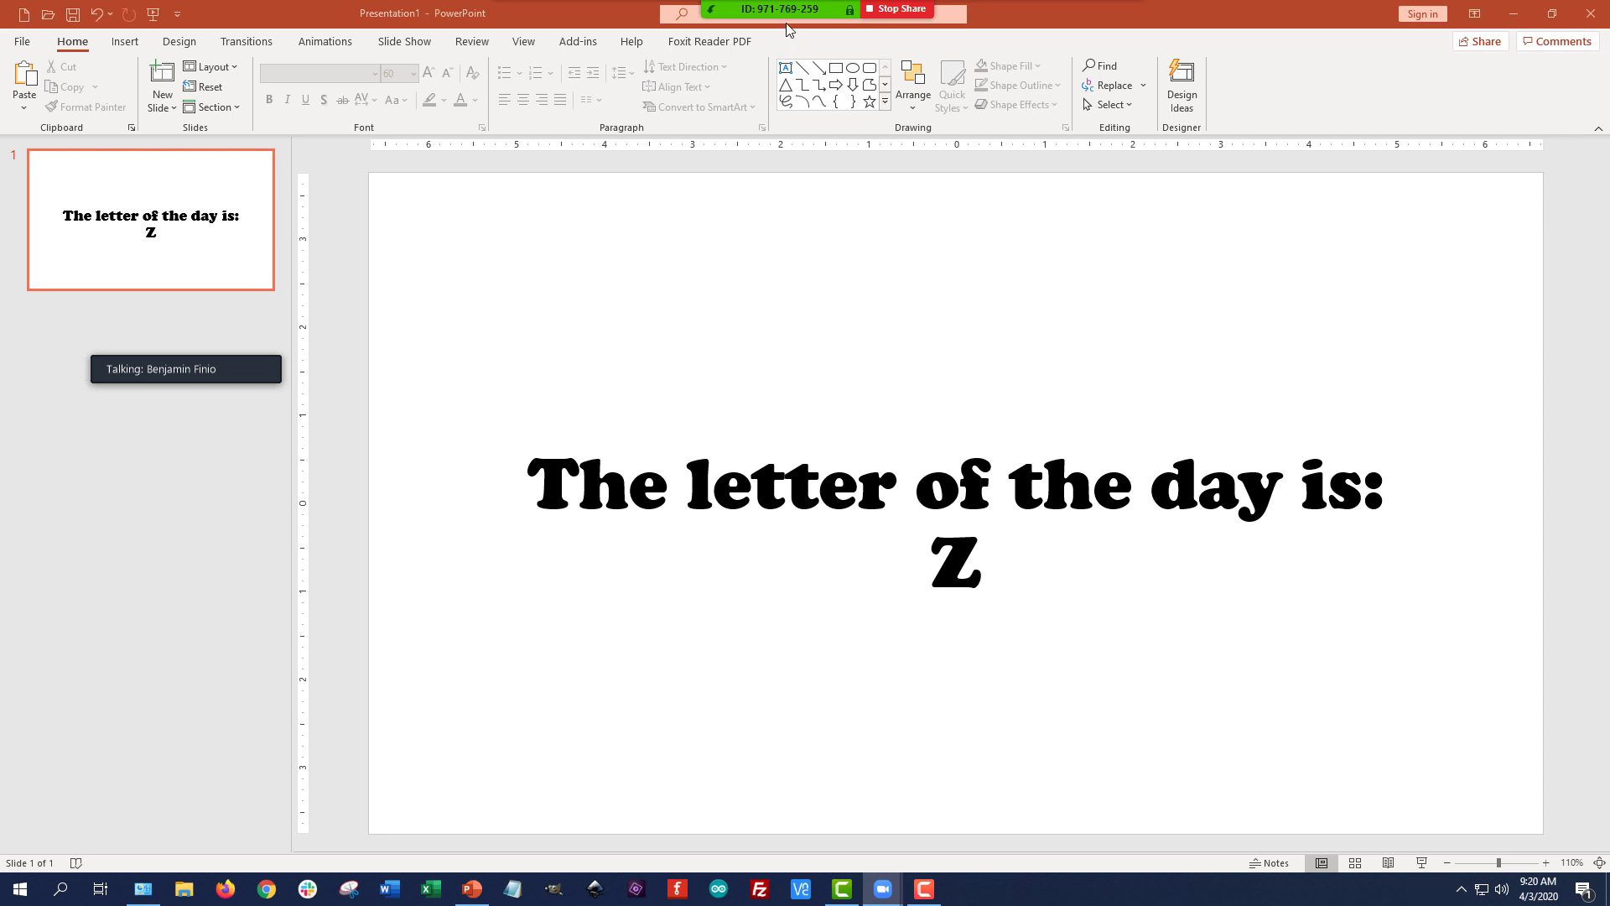
Check the microphone, speaker and camera choices in the sharing toolbar
mouse_move(788, 28)
click(570, 20)
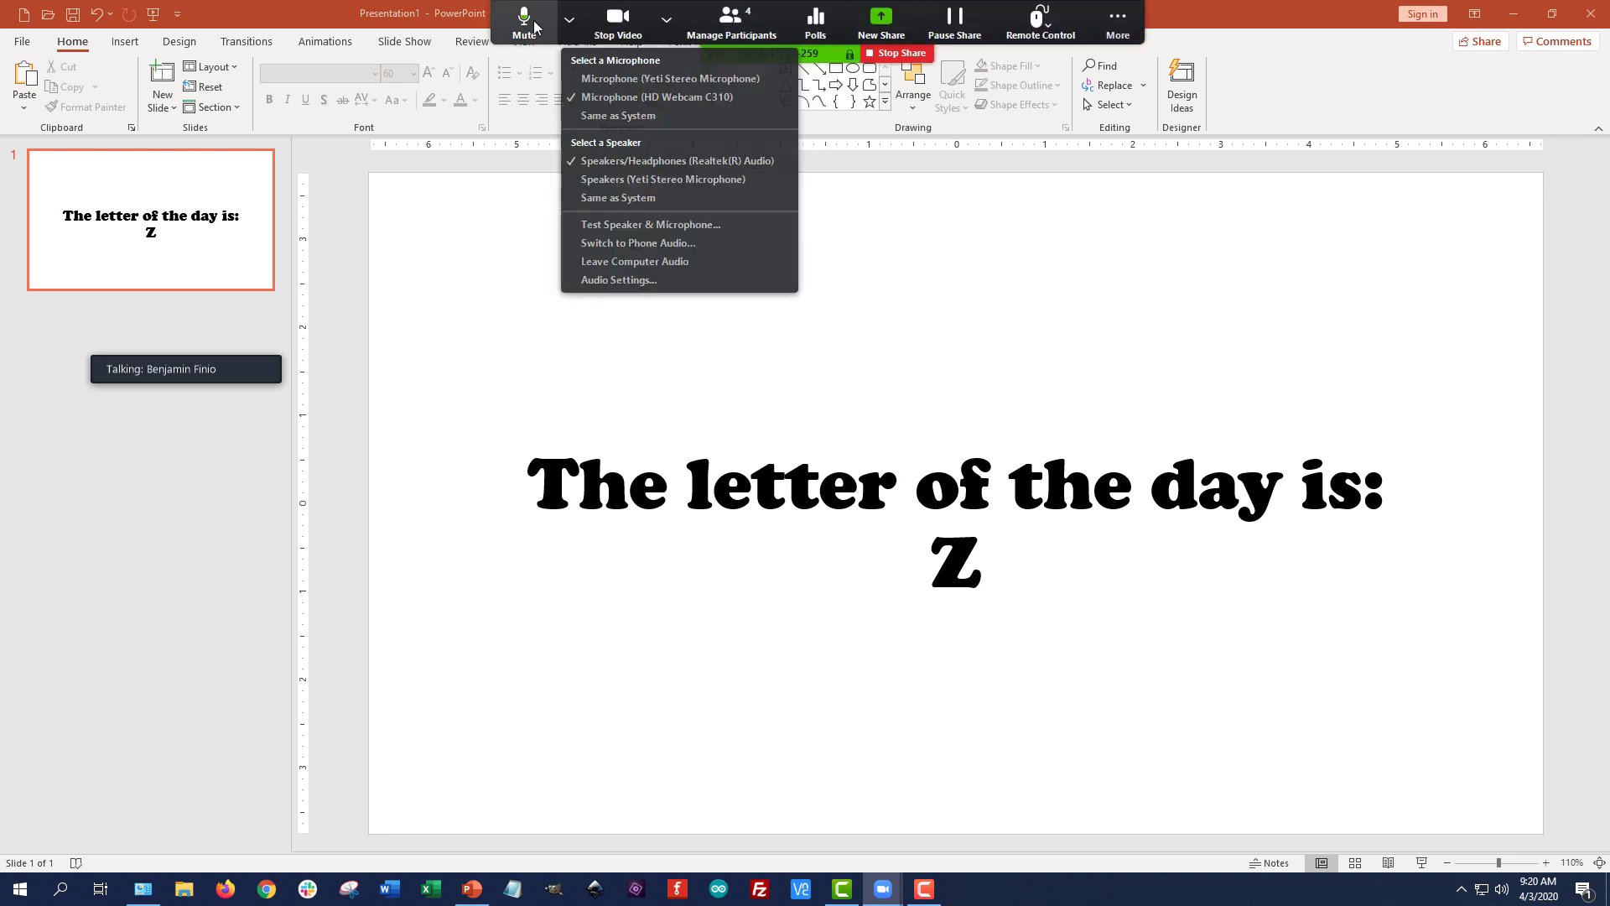
click(569, 20)
click(570, 20)
click(667, 20)
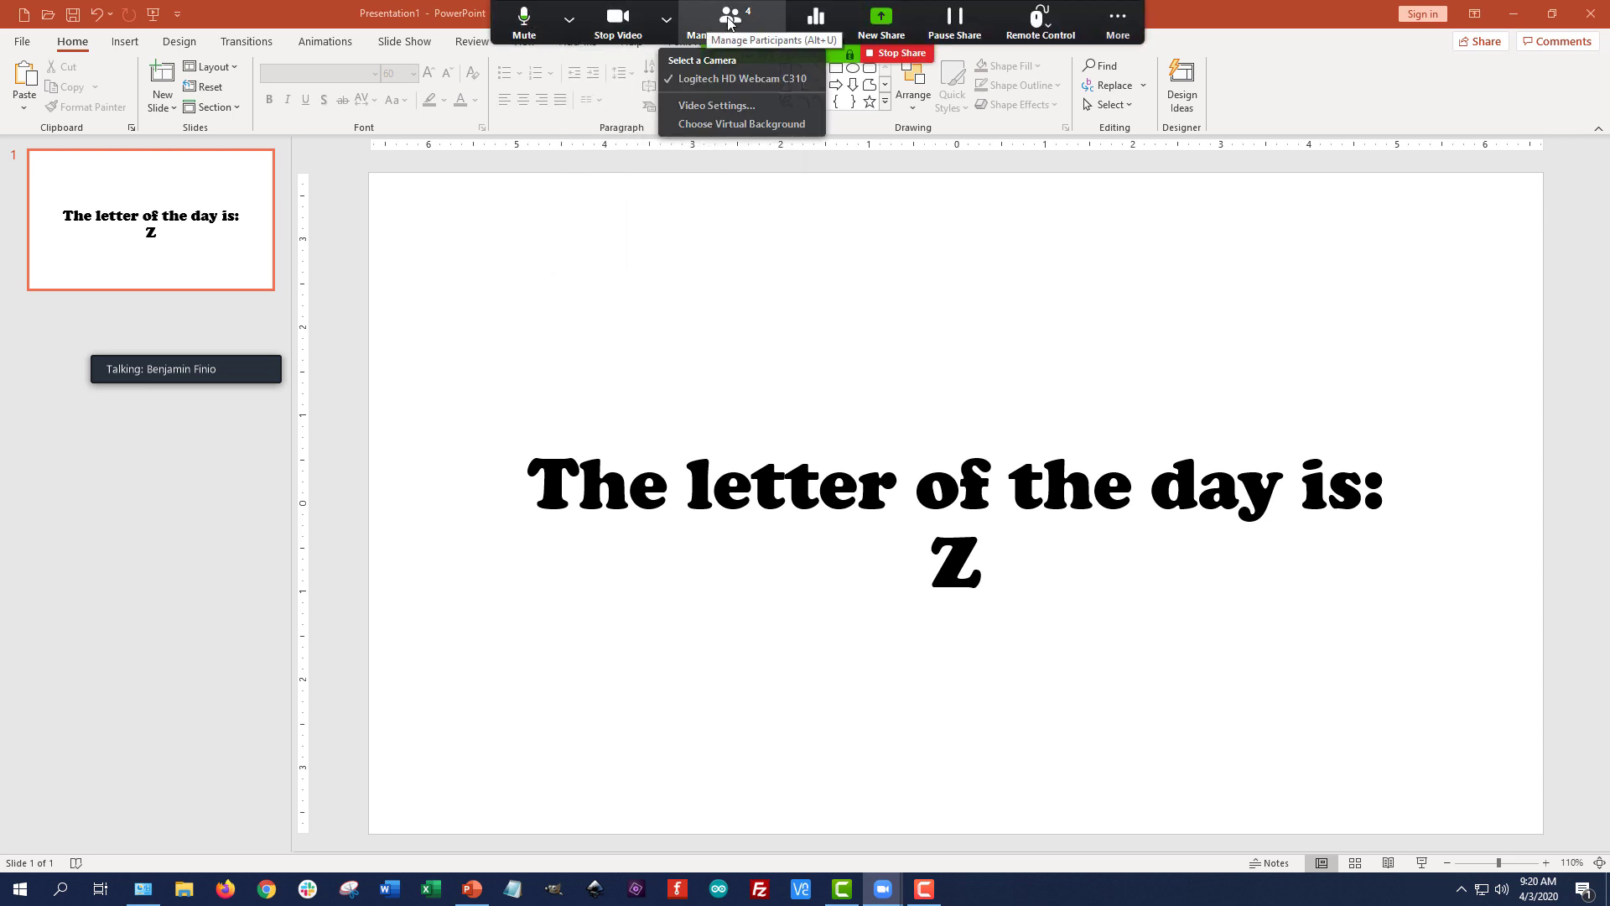
click(570, 20)
click(569, 21)
click(570, 20)
click(569, 20)
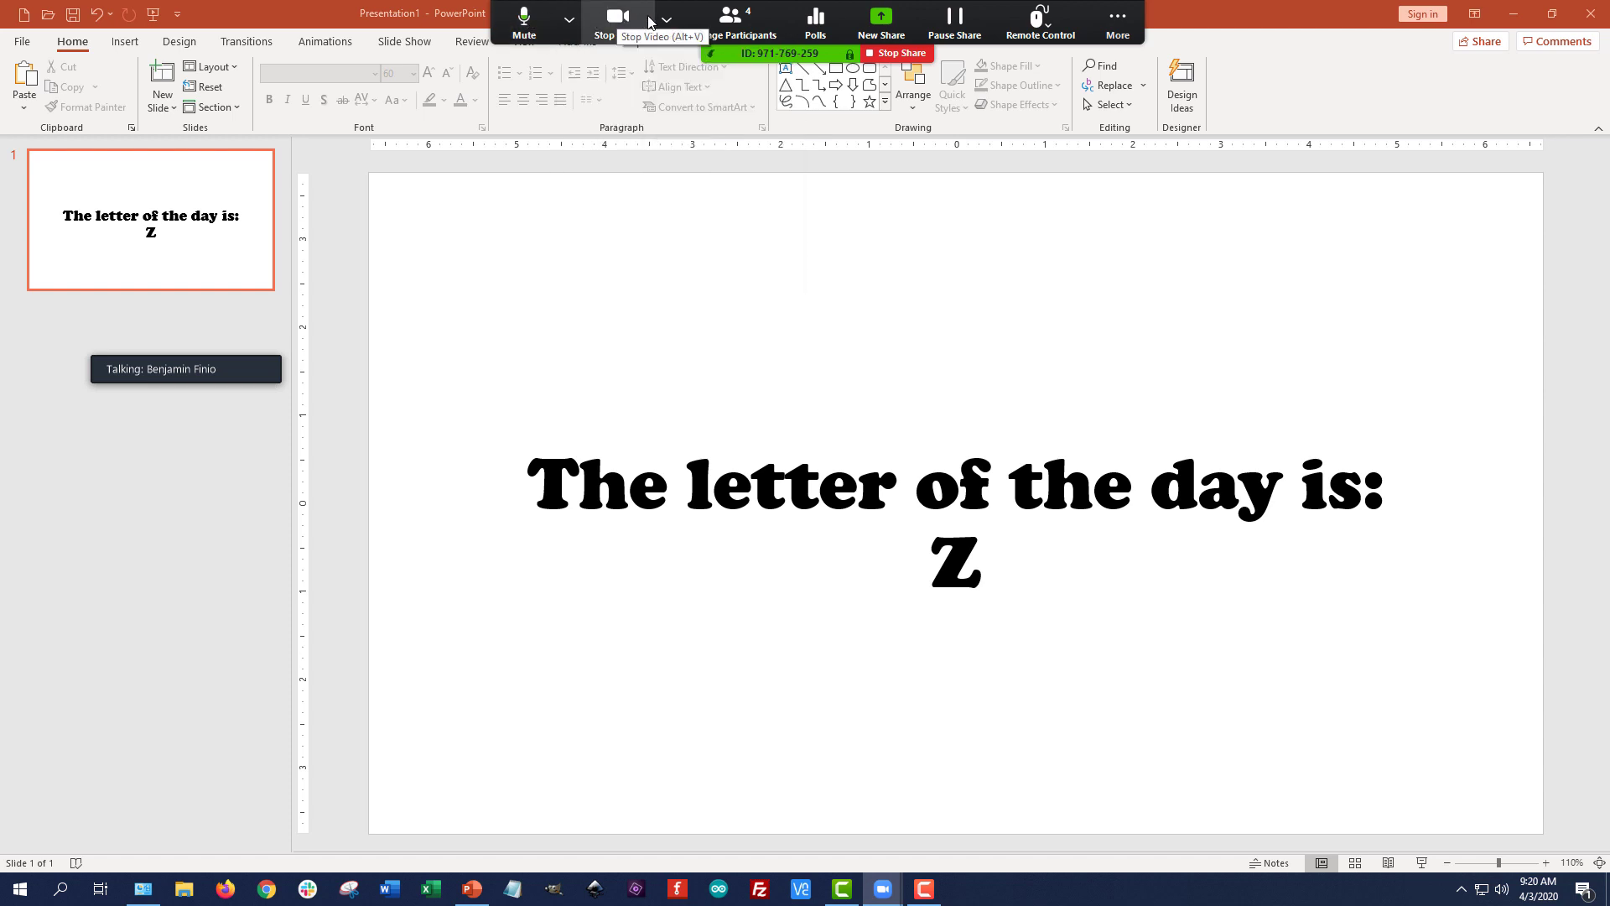
click(667, 20)
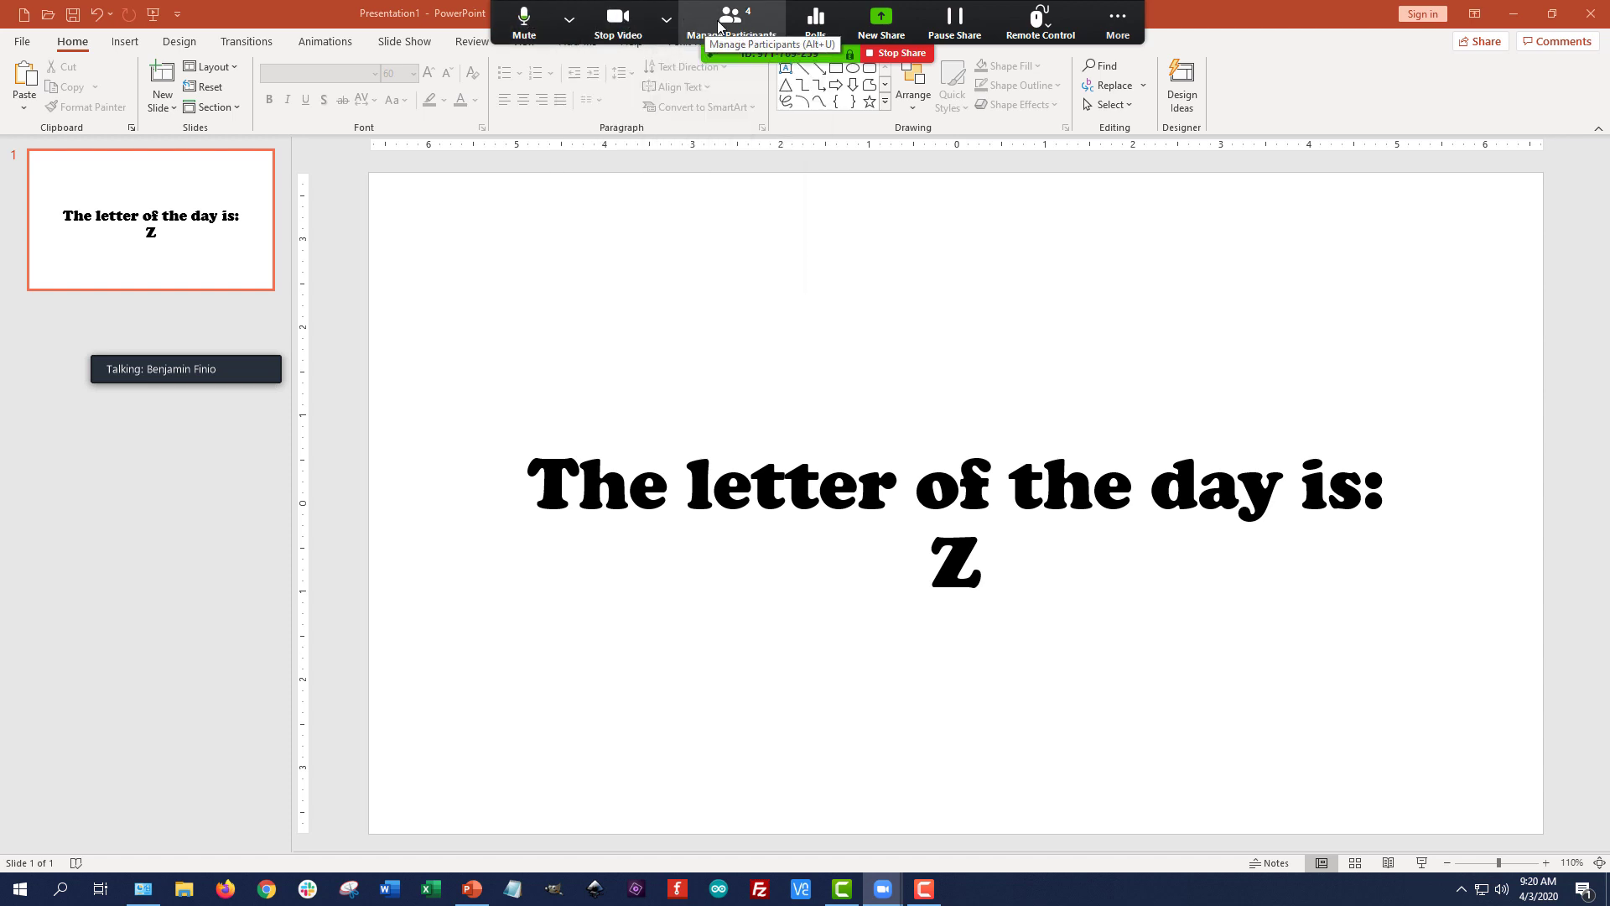
Open the group chat and participants list and drag both away from the slide
click(1113, 24)
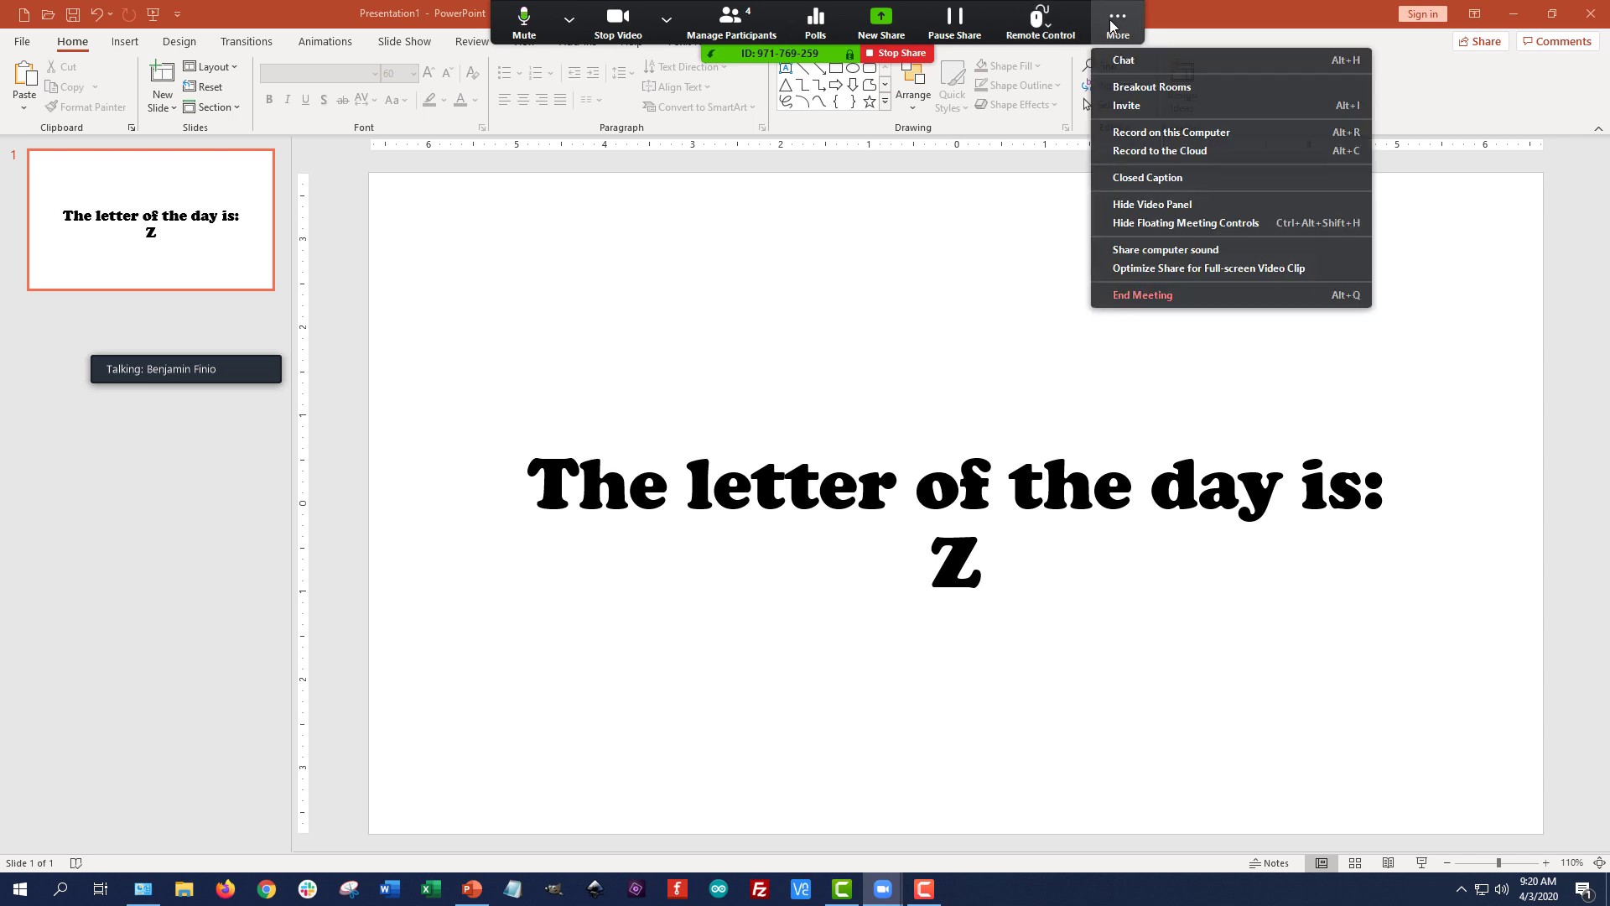
click(1134, 61)
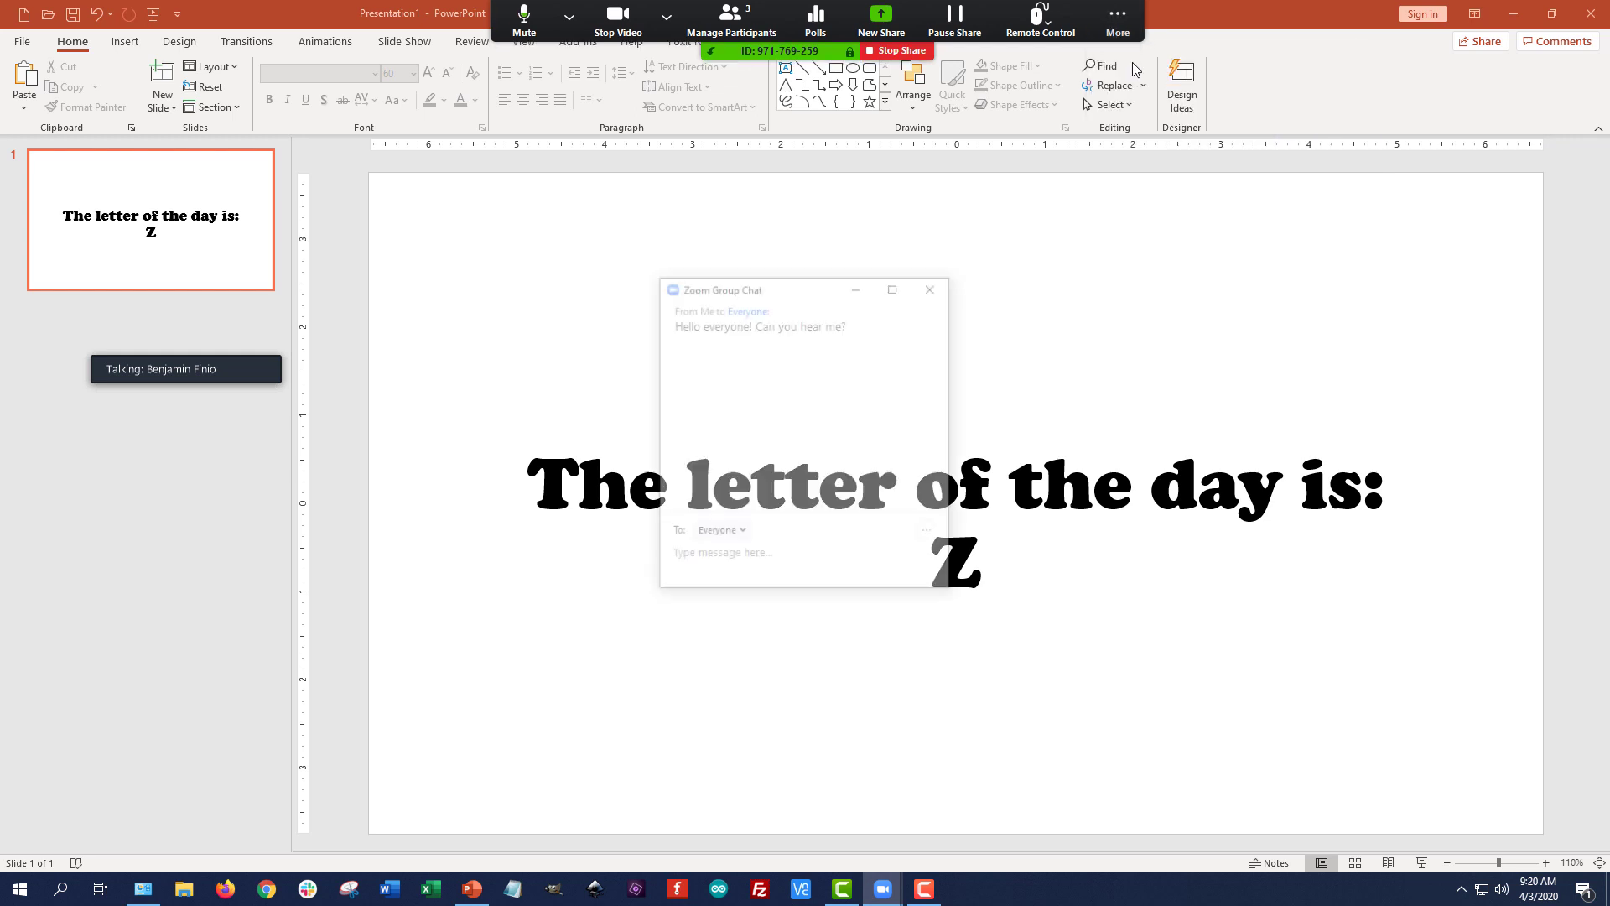
drag(740, 294, 265, 453)
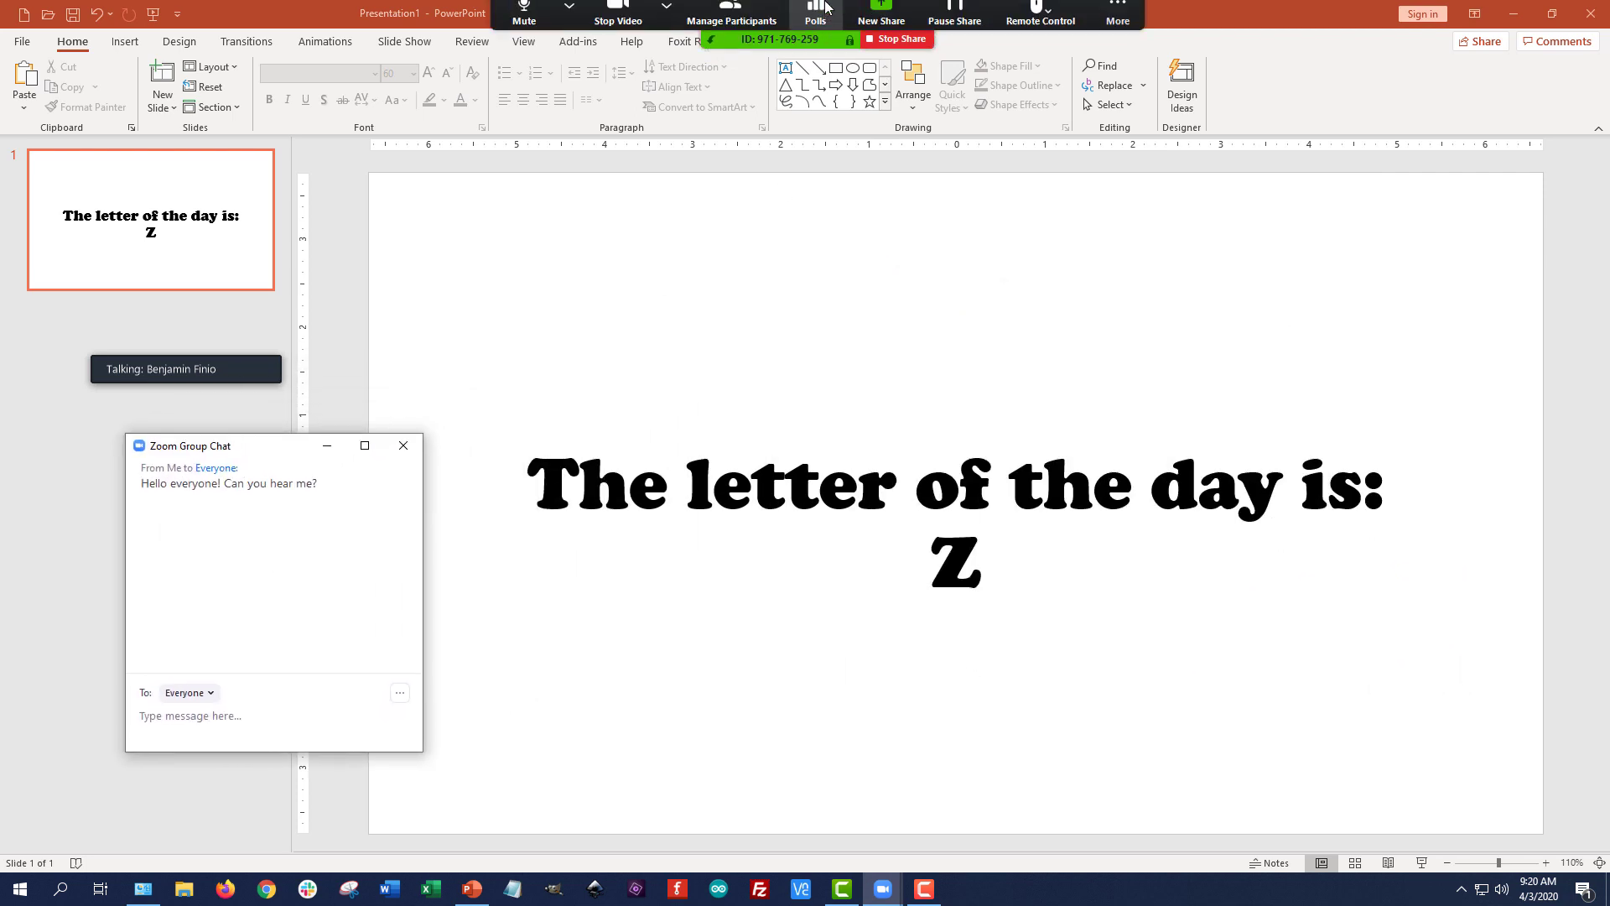
click(731, 23)
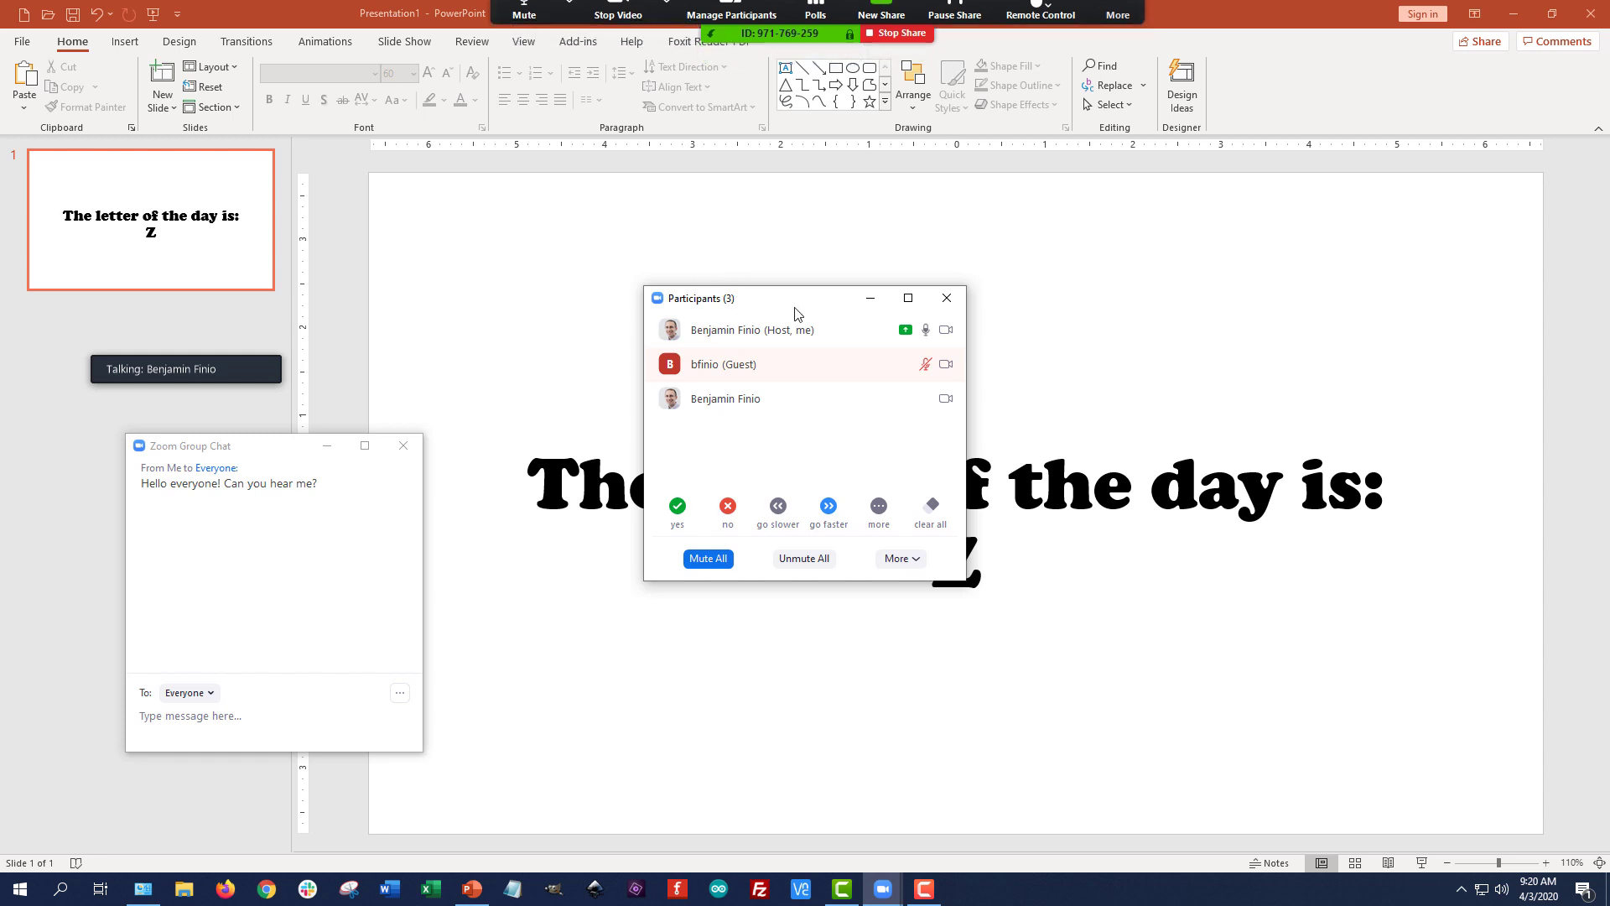
drag(796, 310, 1215, 137)
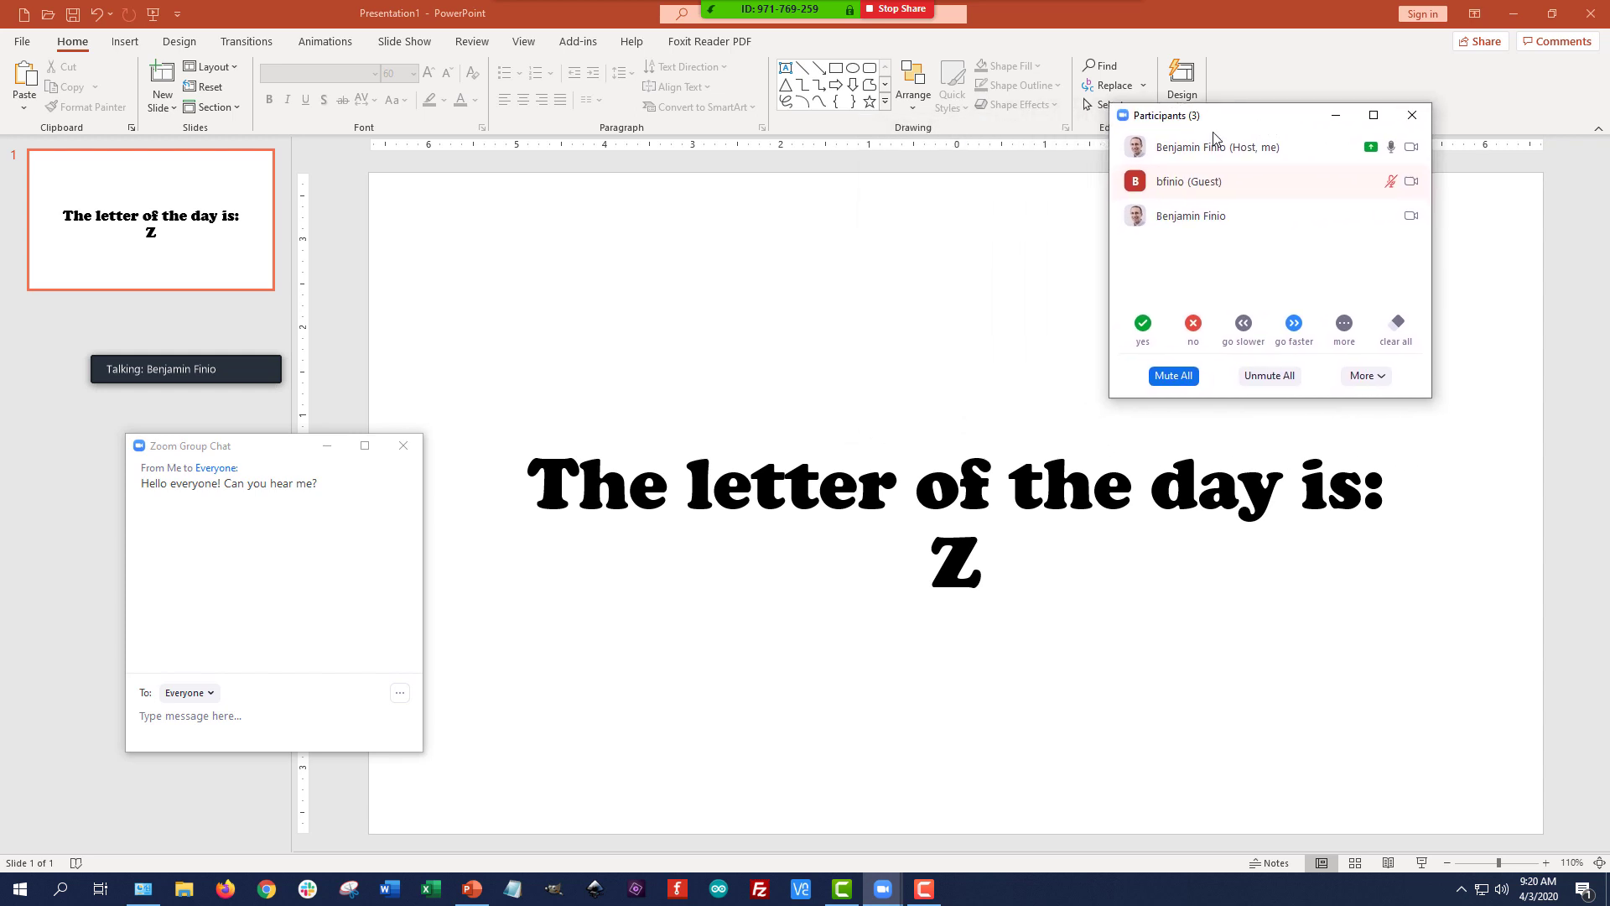
drag(240, 452, 1255, 472)
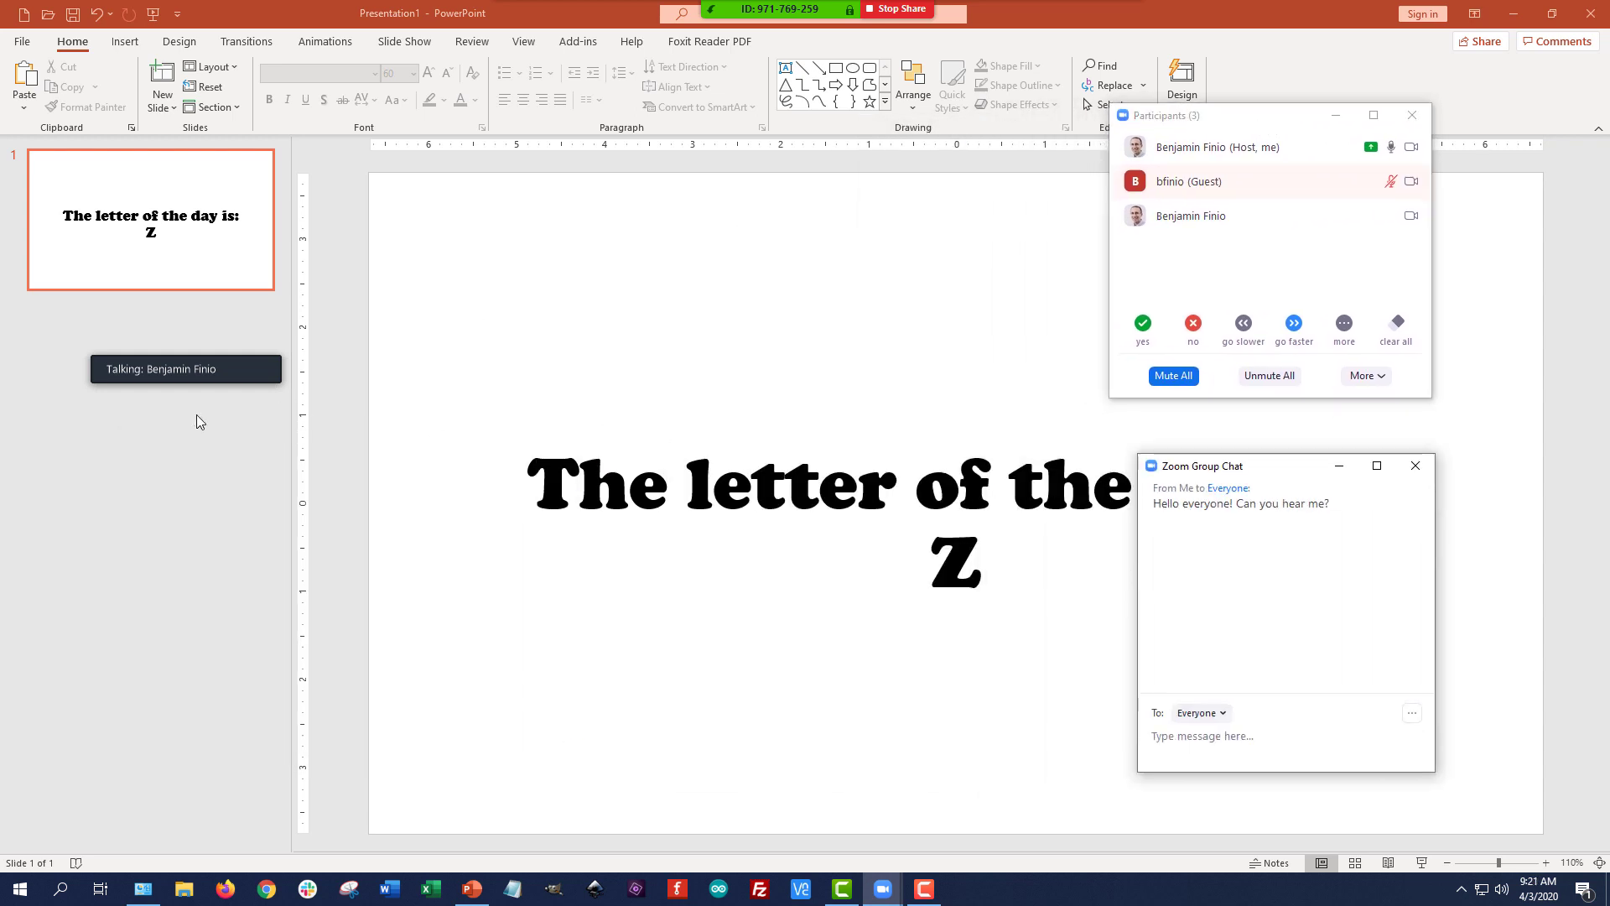
Expand the videos into a gallery at upper right and push chat and participants off-screen
click(124, 335)
drag(187, 345, 1371, 310)
drag(1280, 474, 1609, 478)
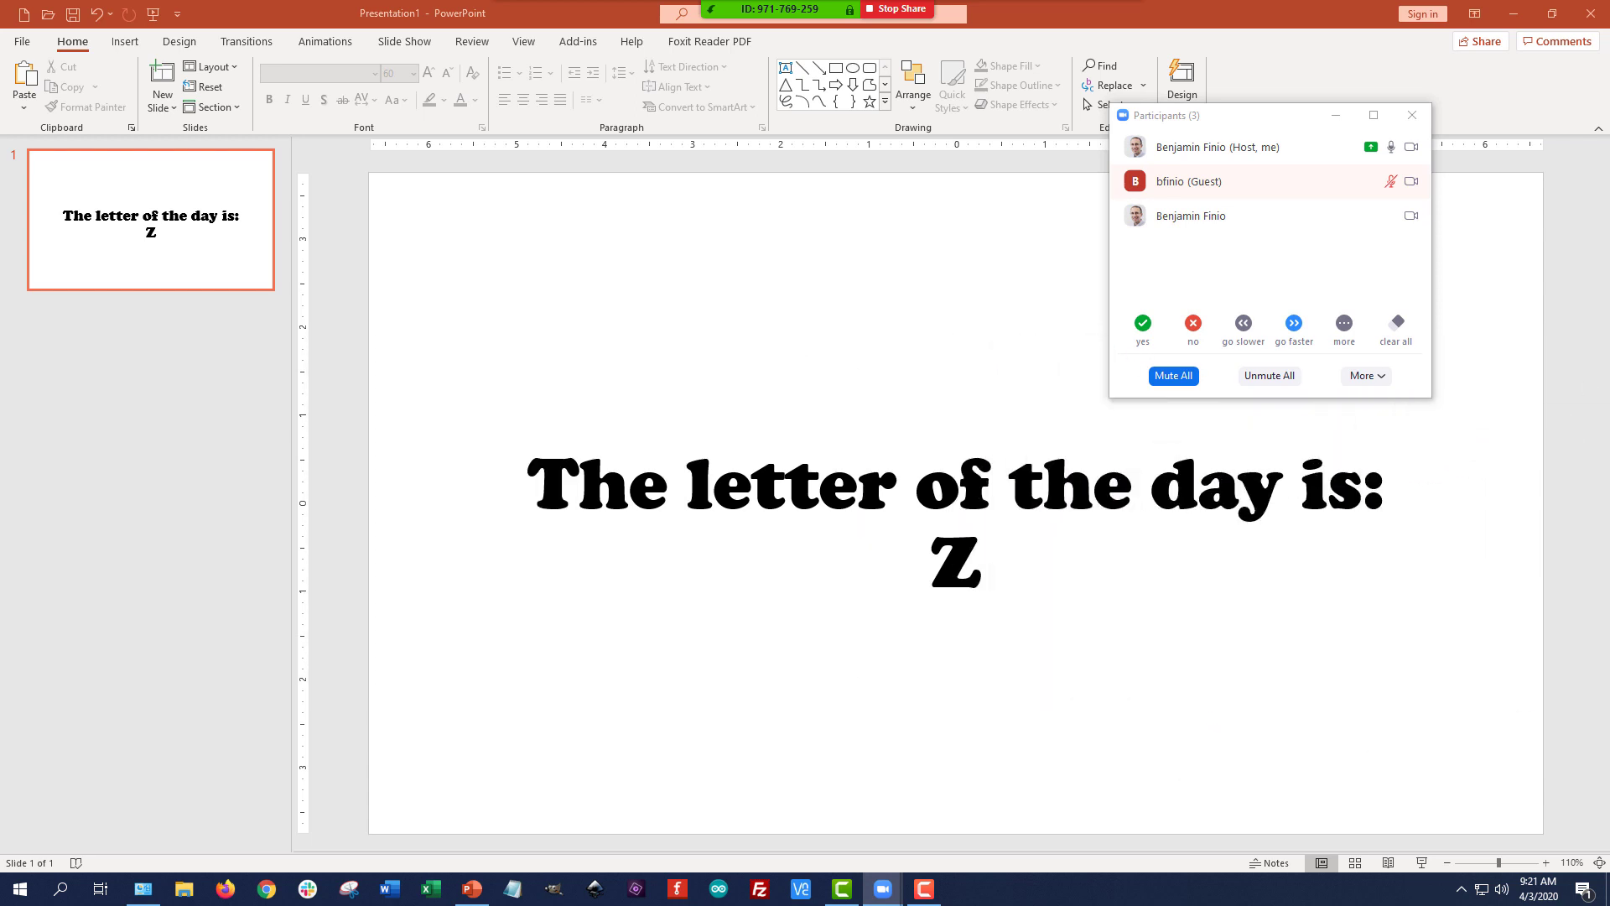
drag(1250, 124, 1609, 126)
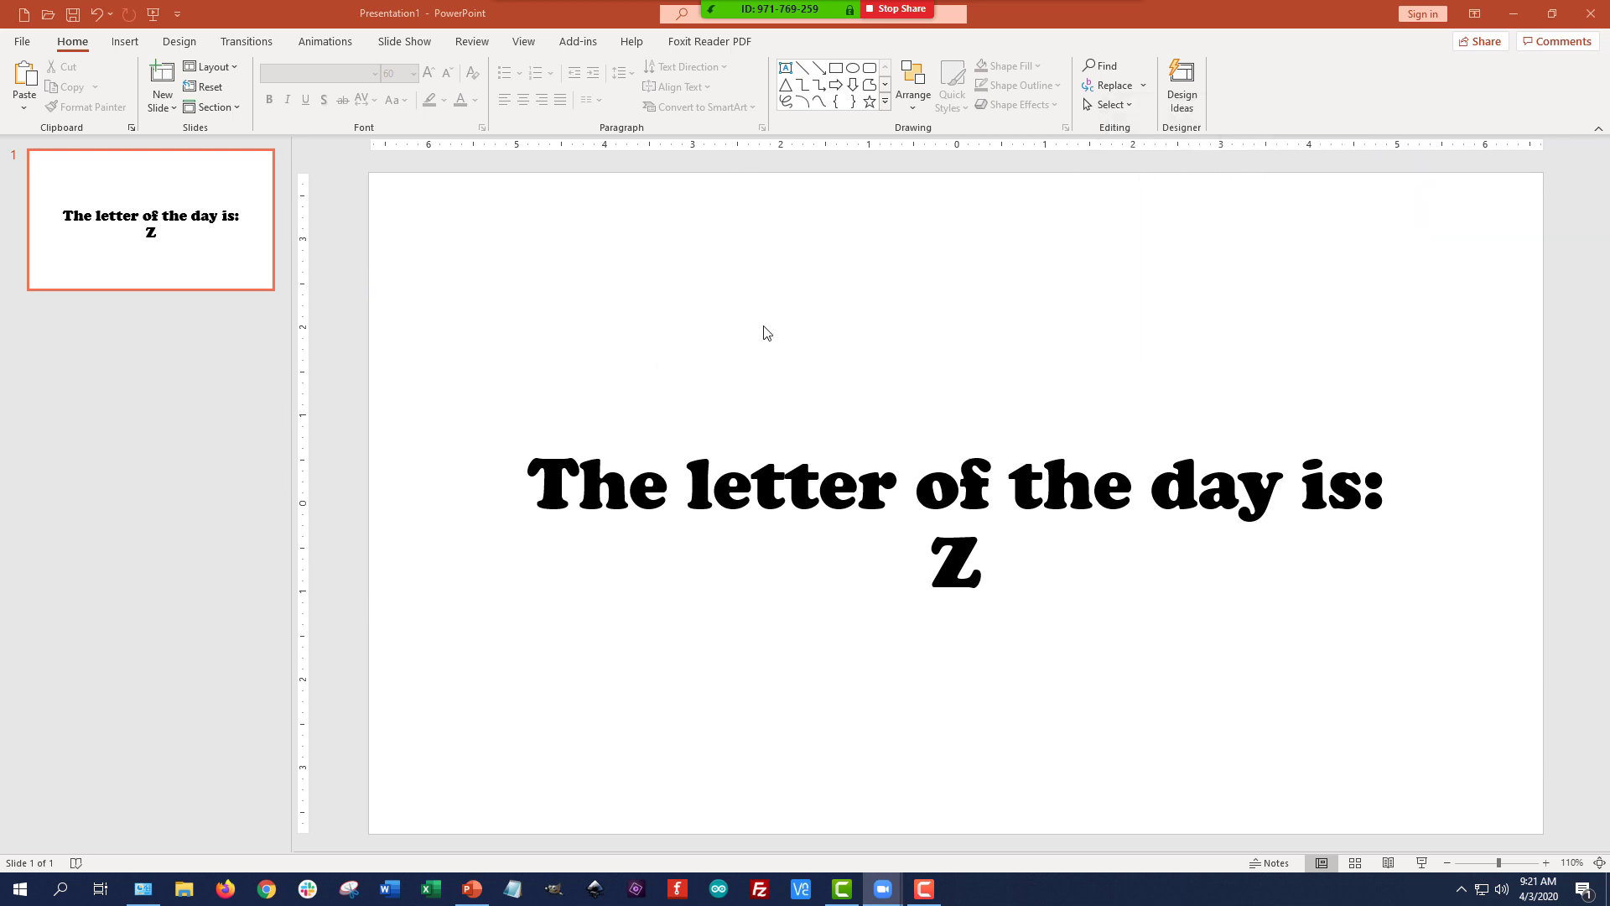
click(772, 371)
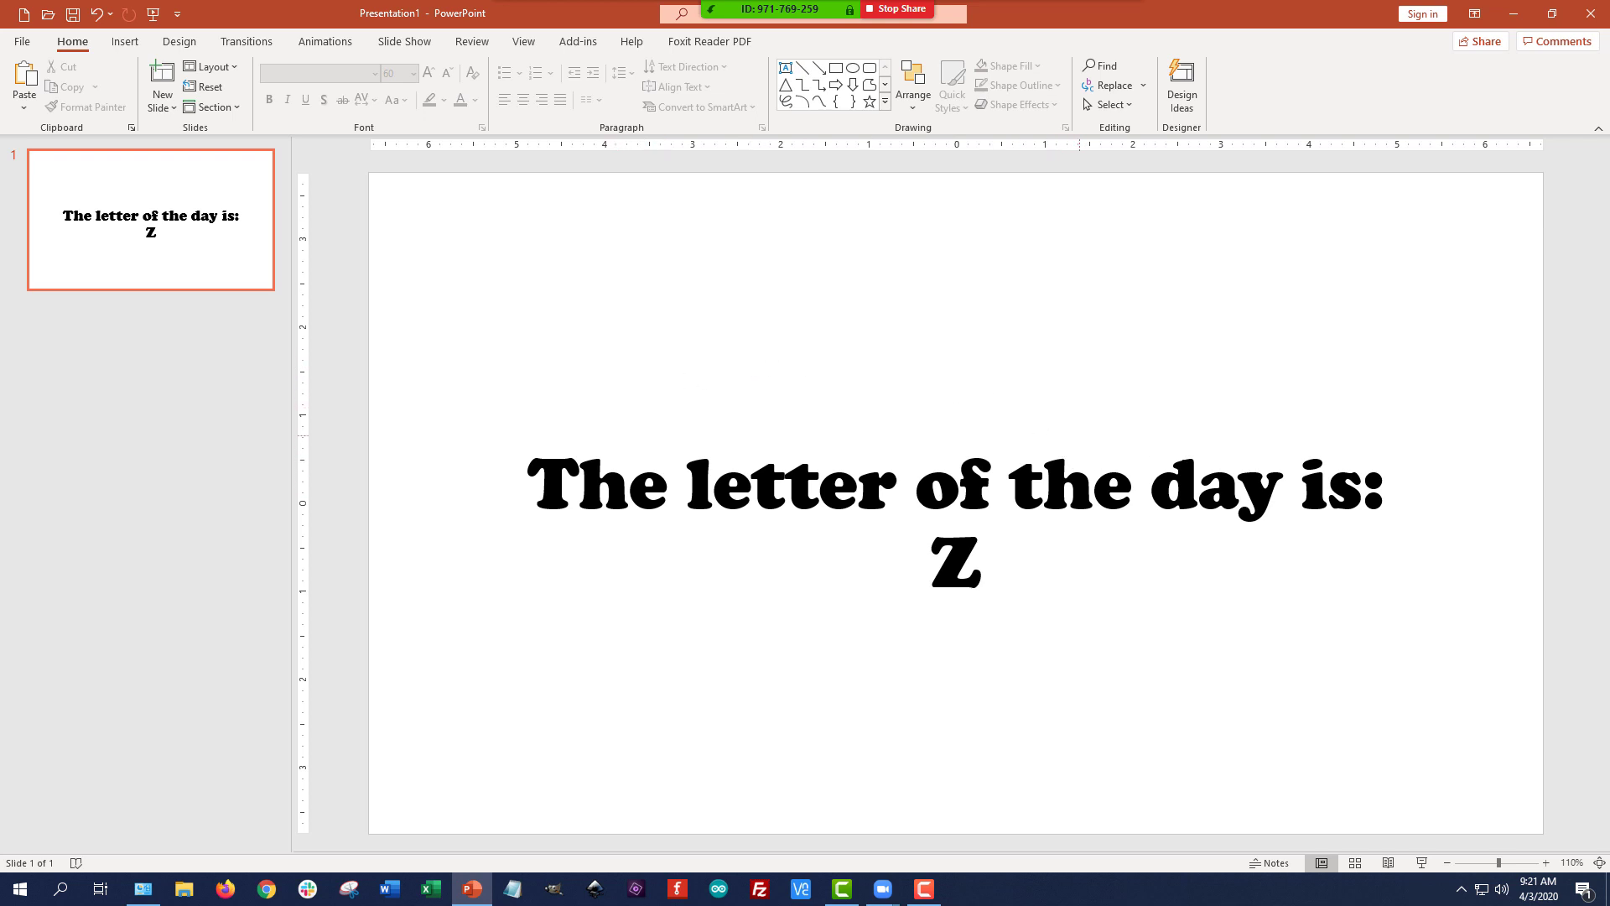
Run the slide show full-screen with presenter view swapped, then stop sharing with Alt+S
click(1424, 865)
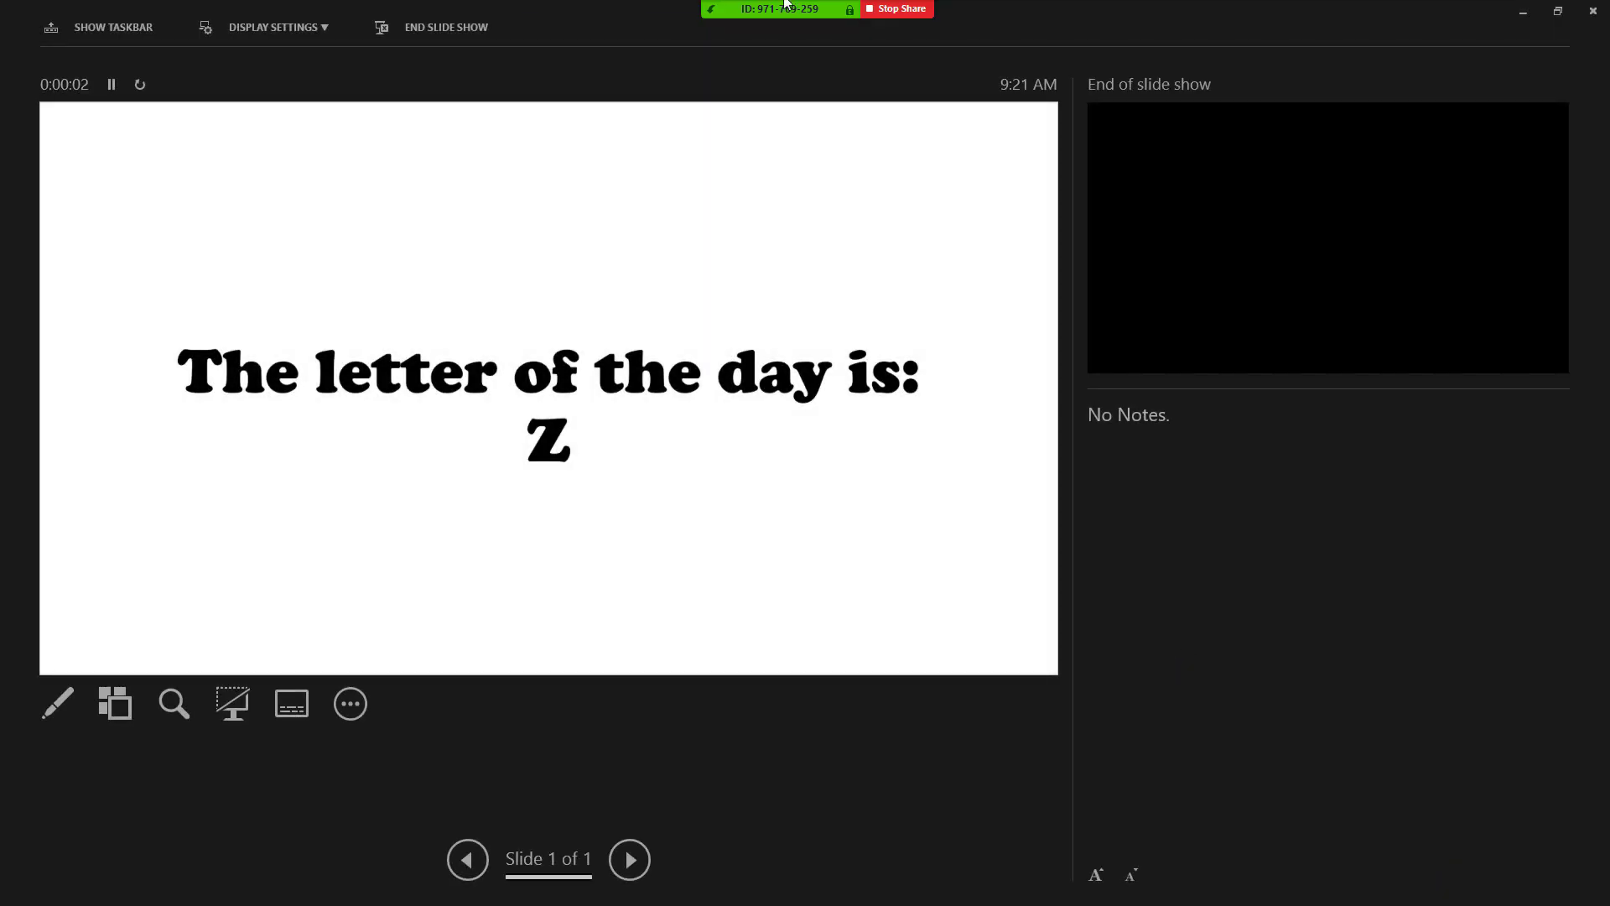
mouse_move(787, 7)
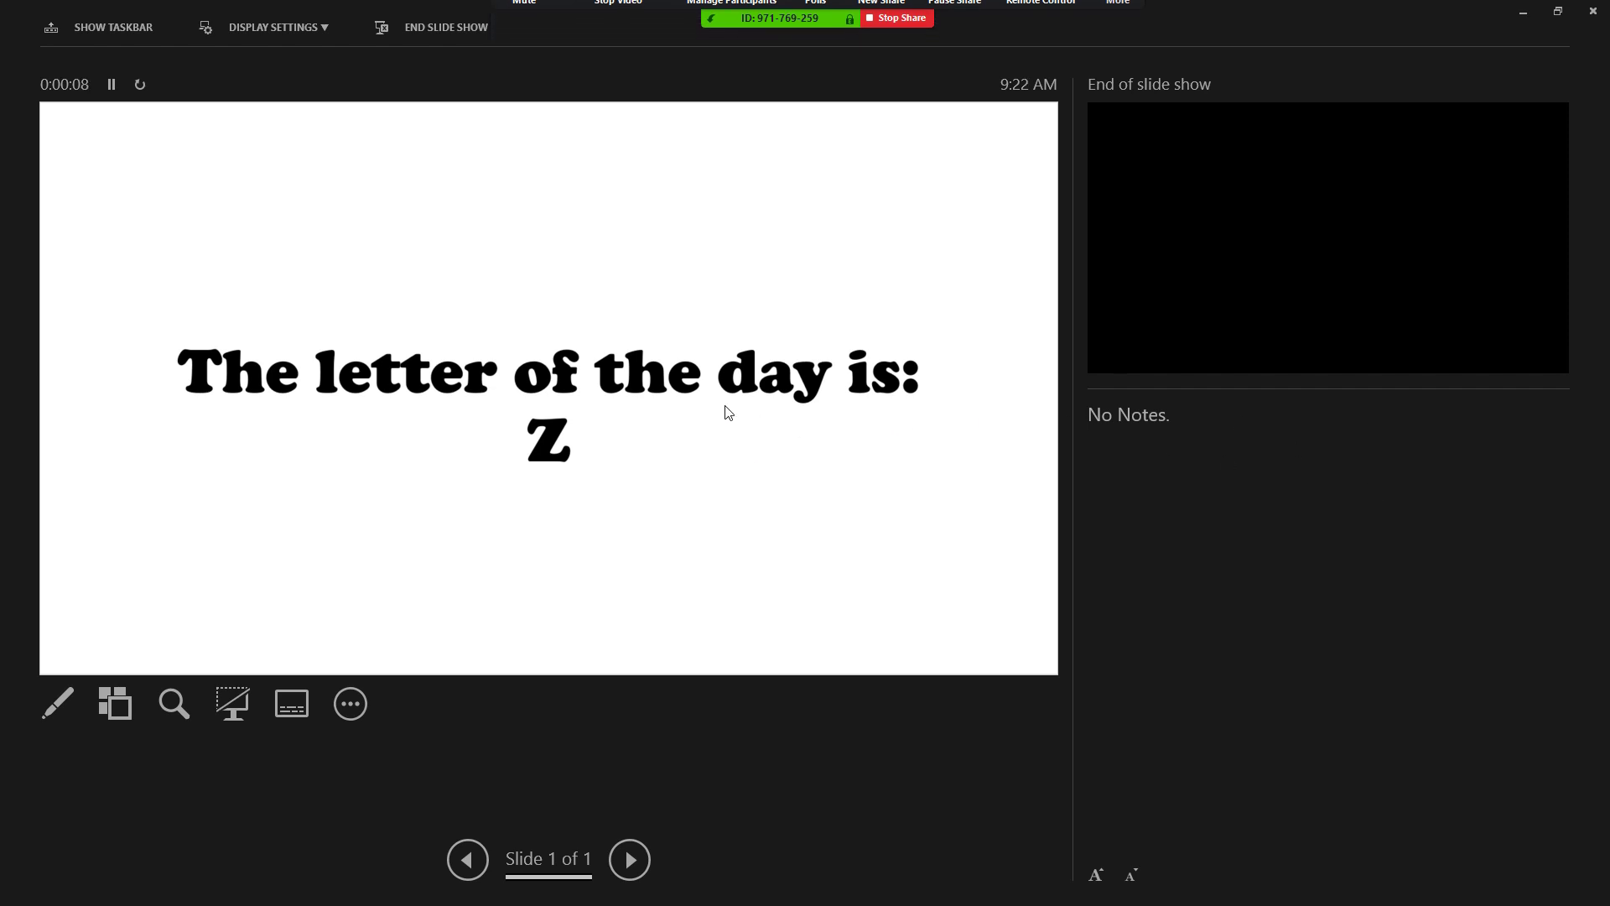
click(319, 34)
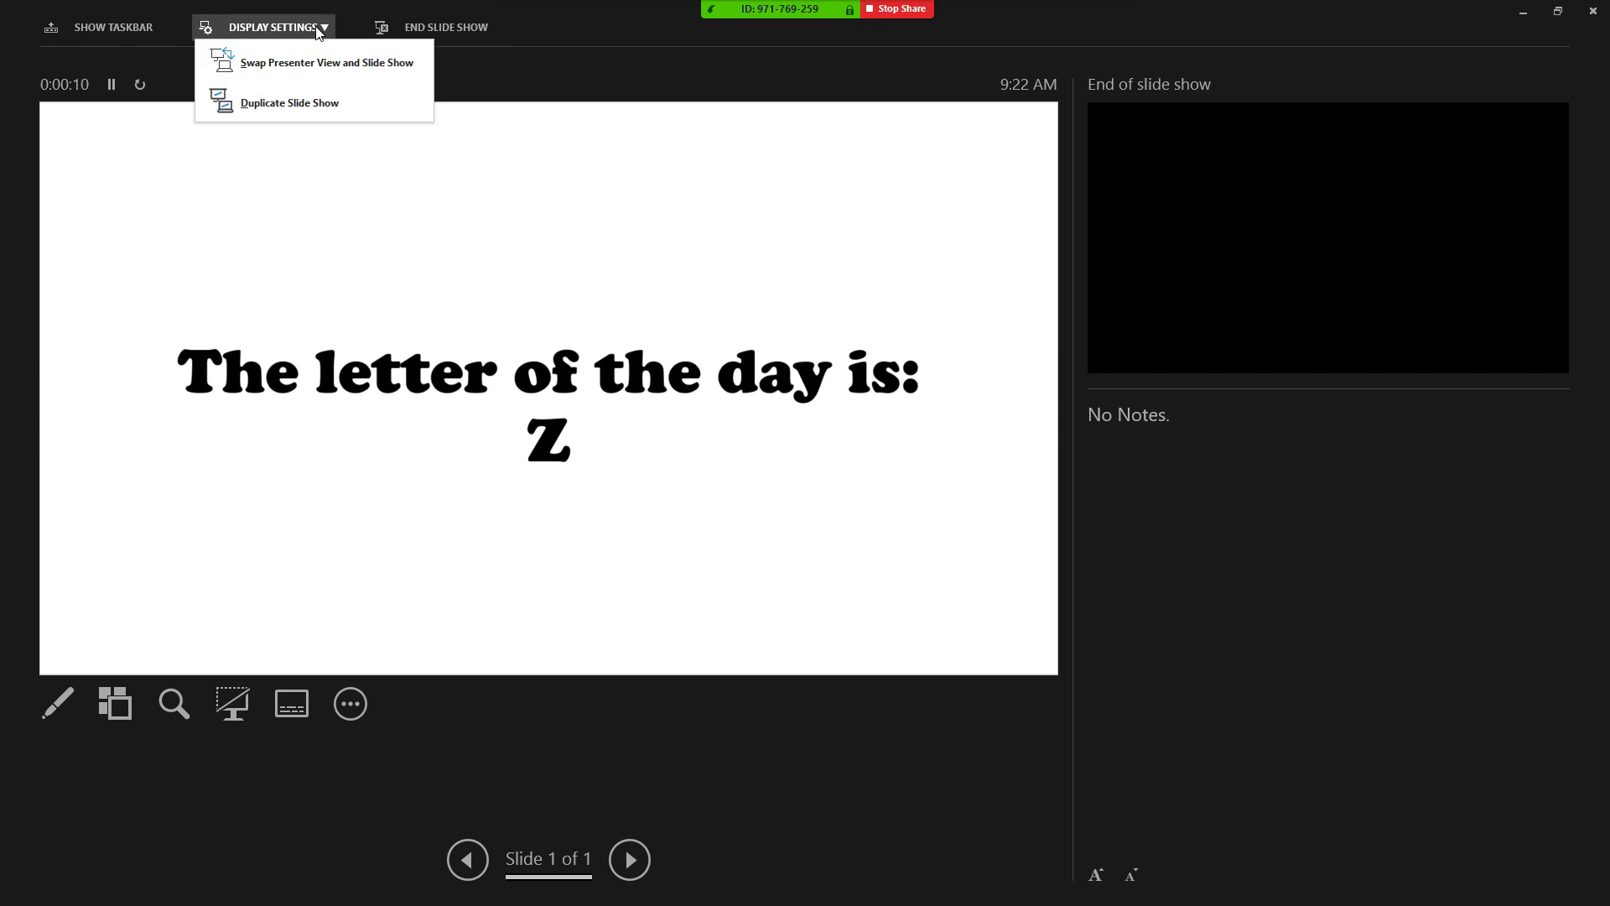
click(340, 67)
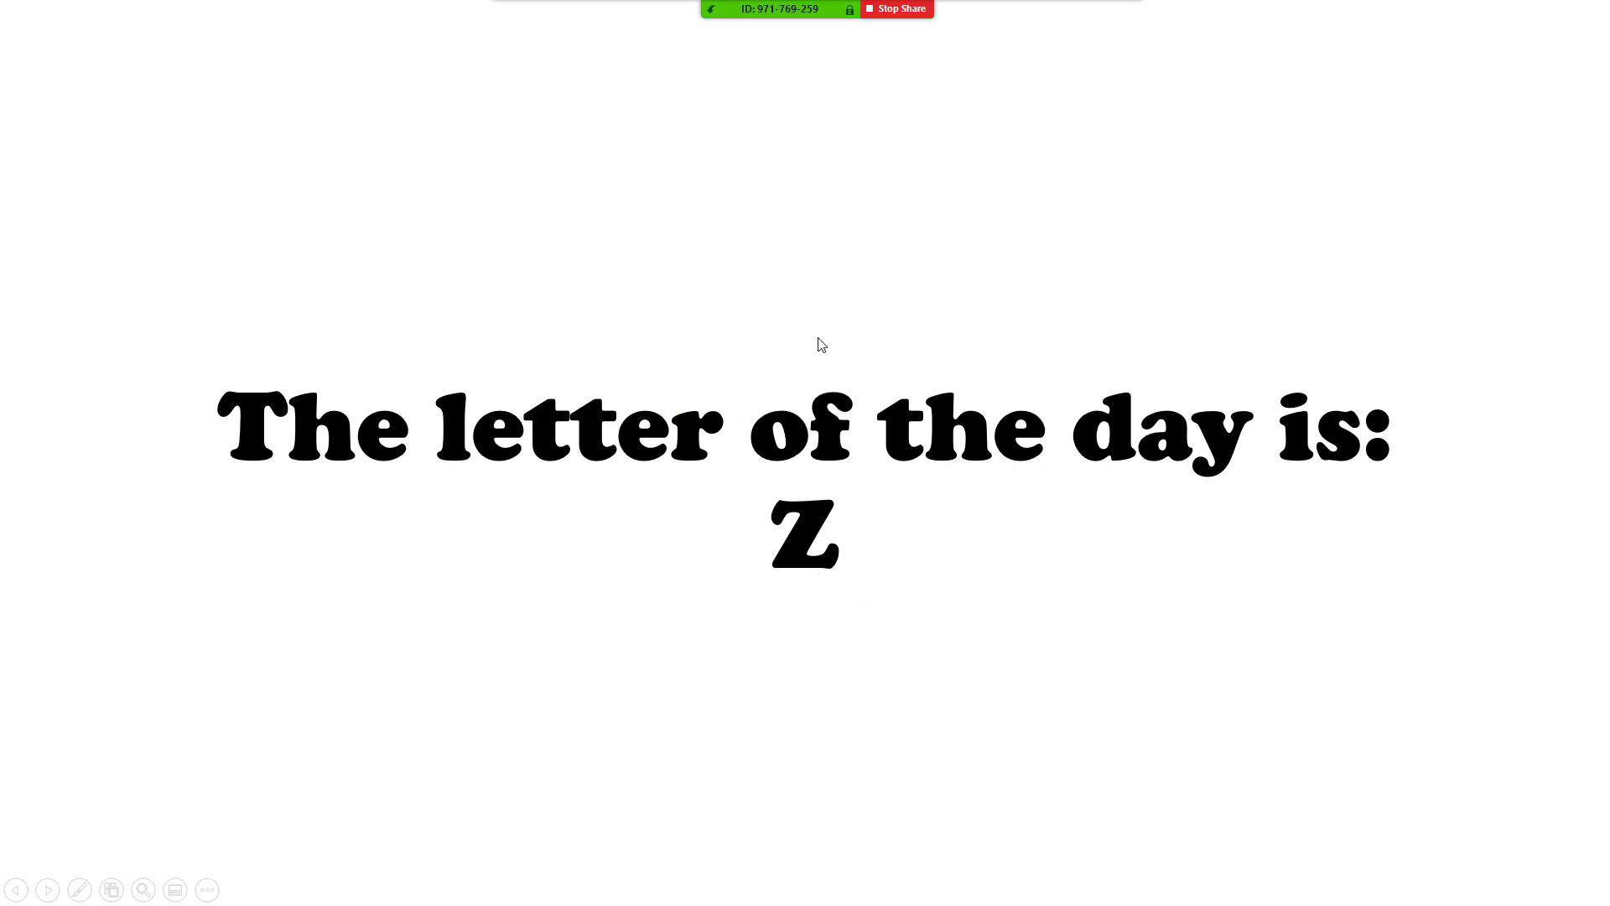
key(alt+s)
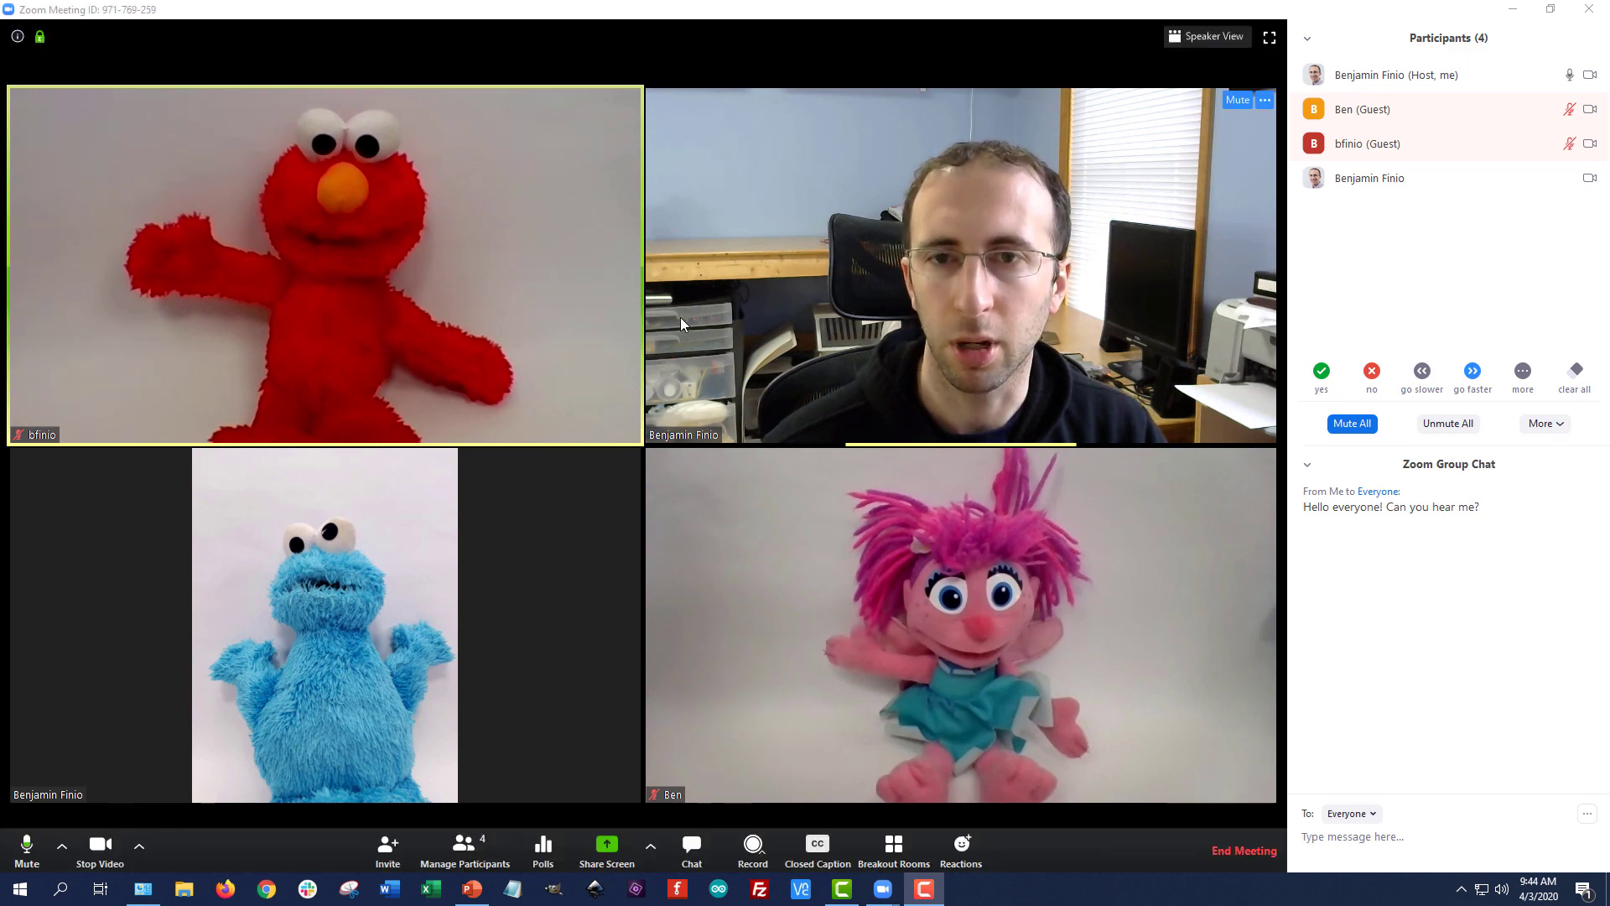
Share a blank whiteboard and write a black A with the freehand pen
click(600, 851)
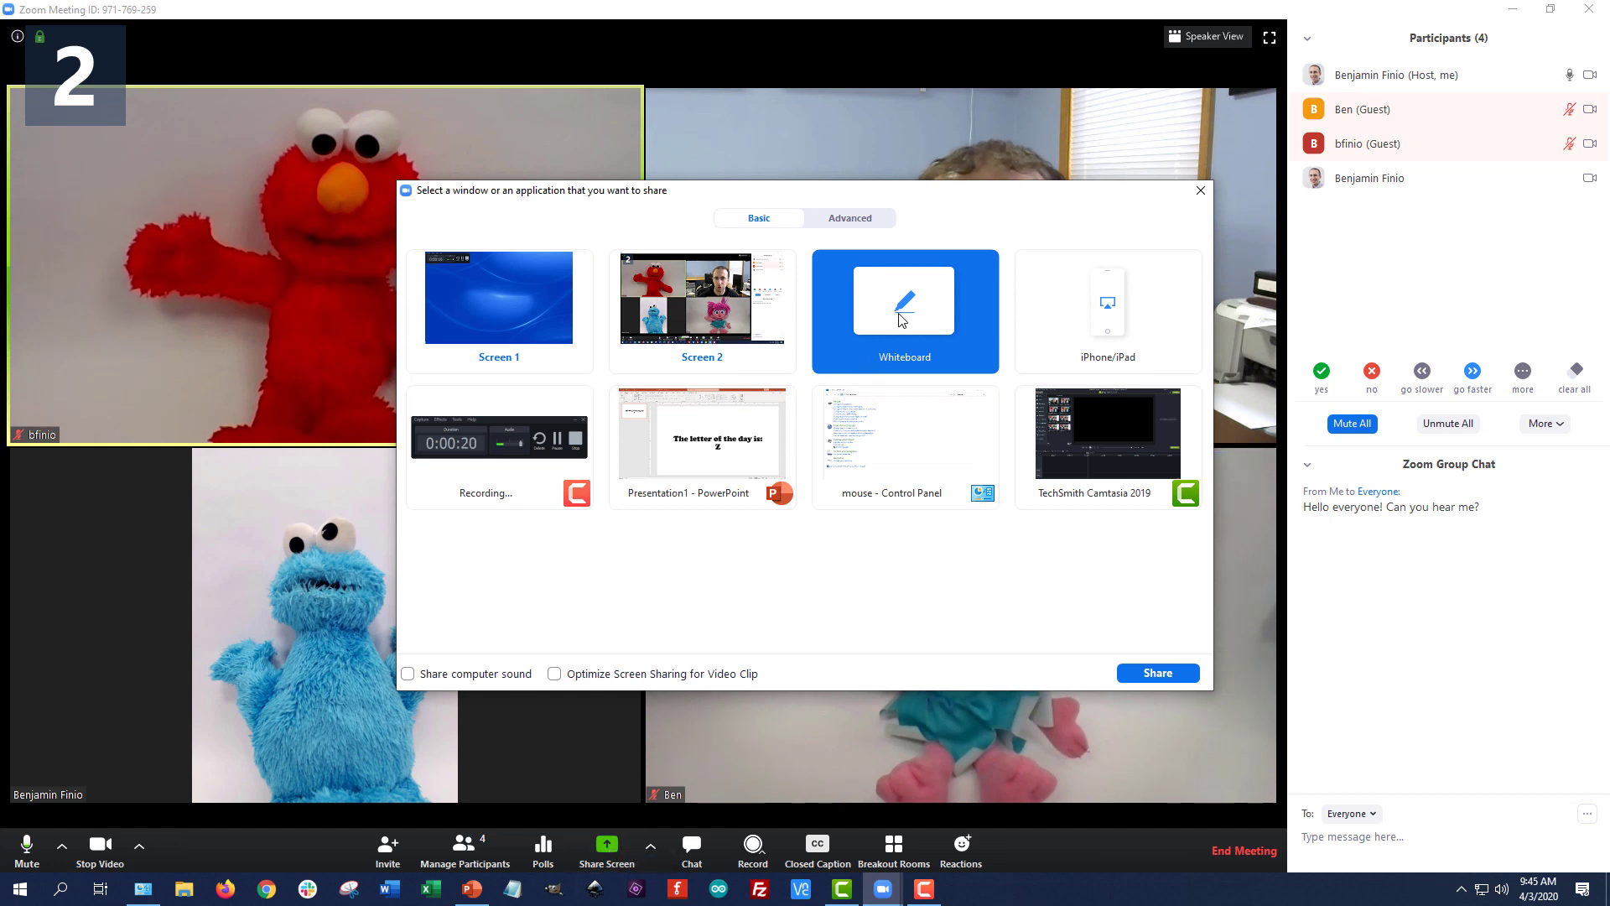
click(1157, 674)
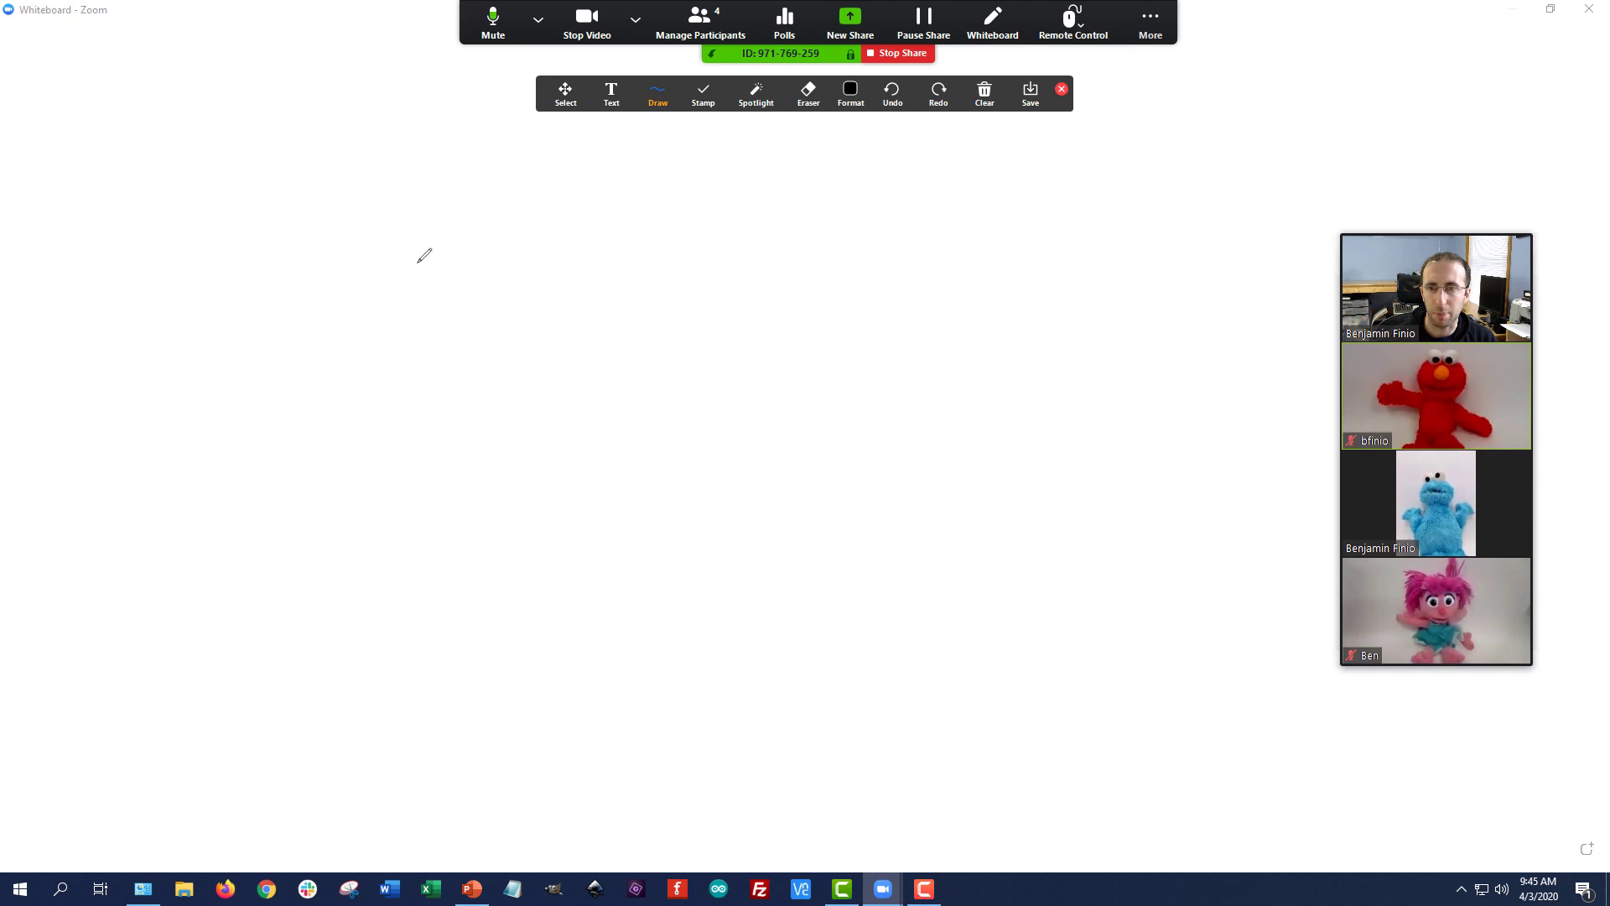
click(662, 94)
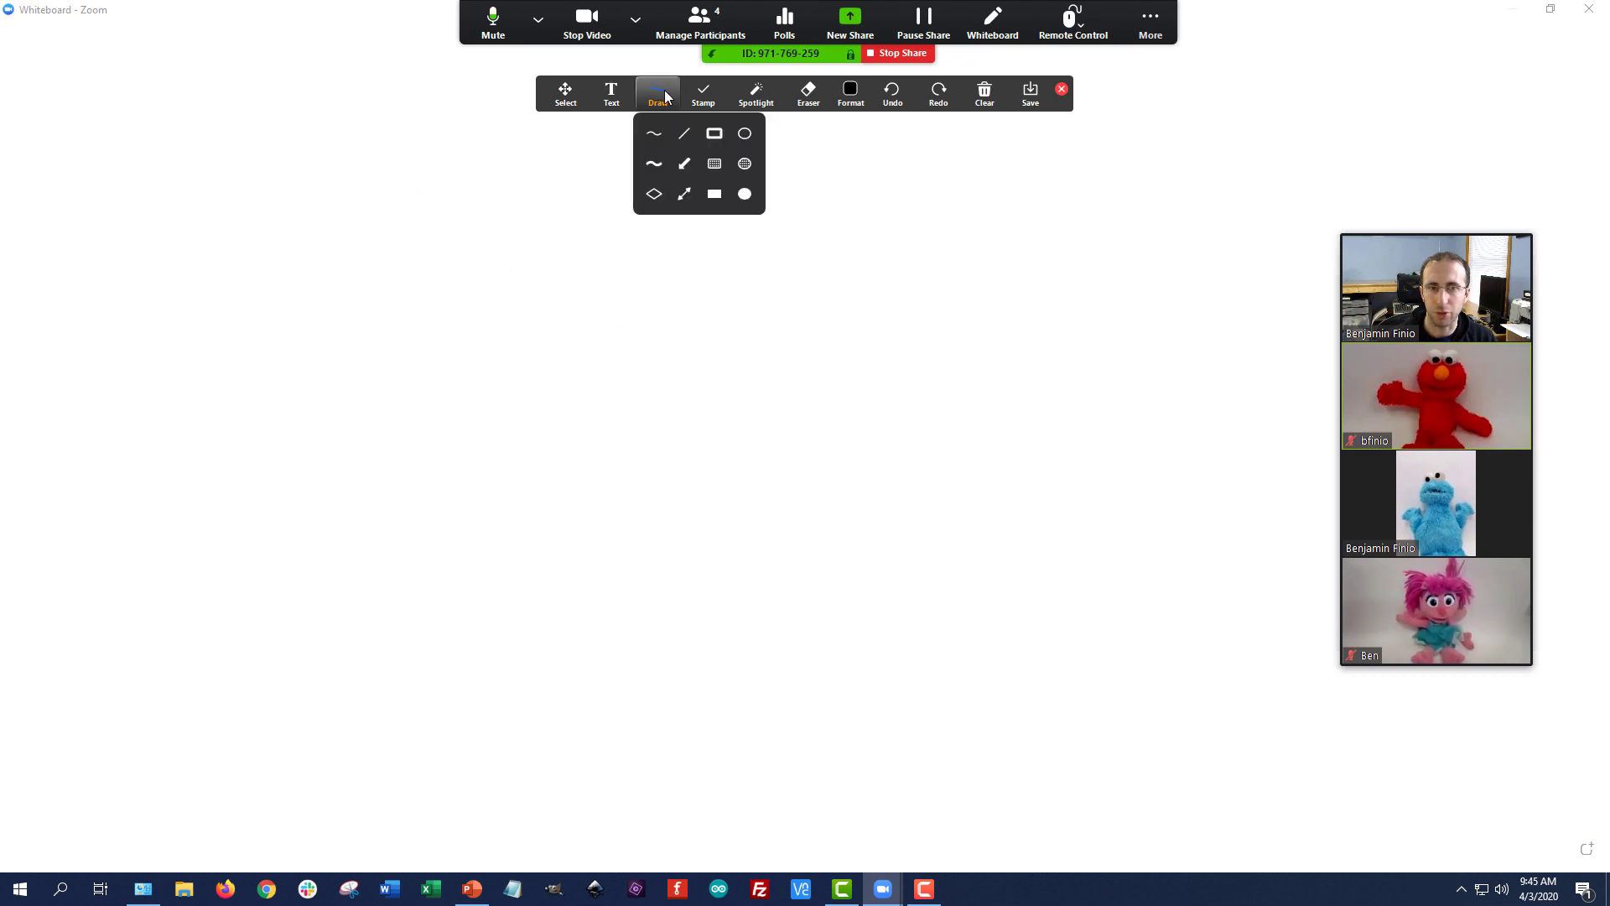
click(655, 134)
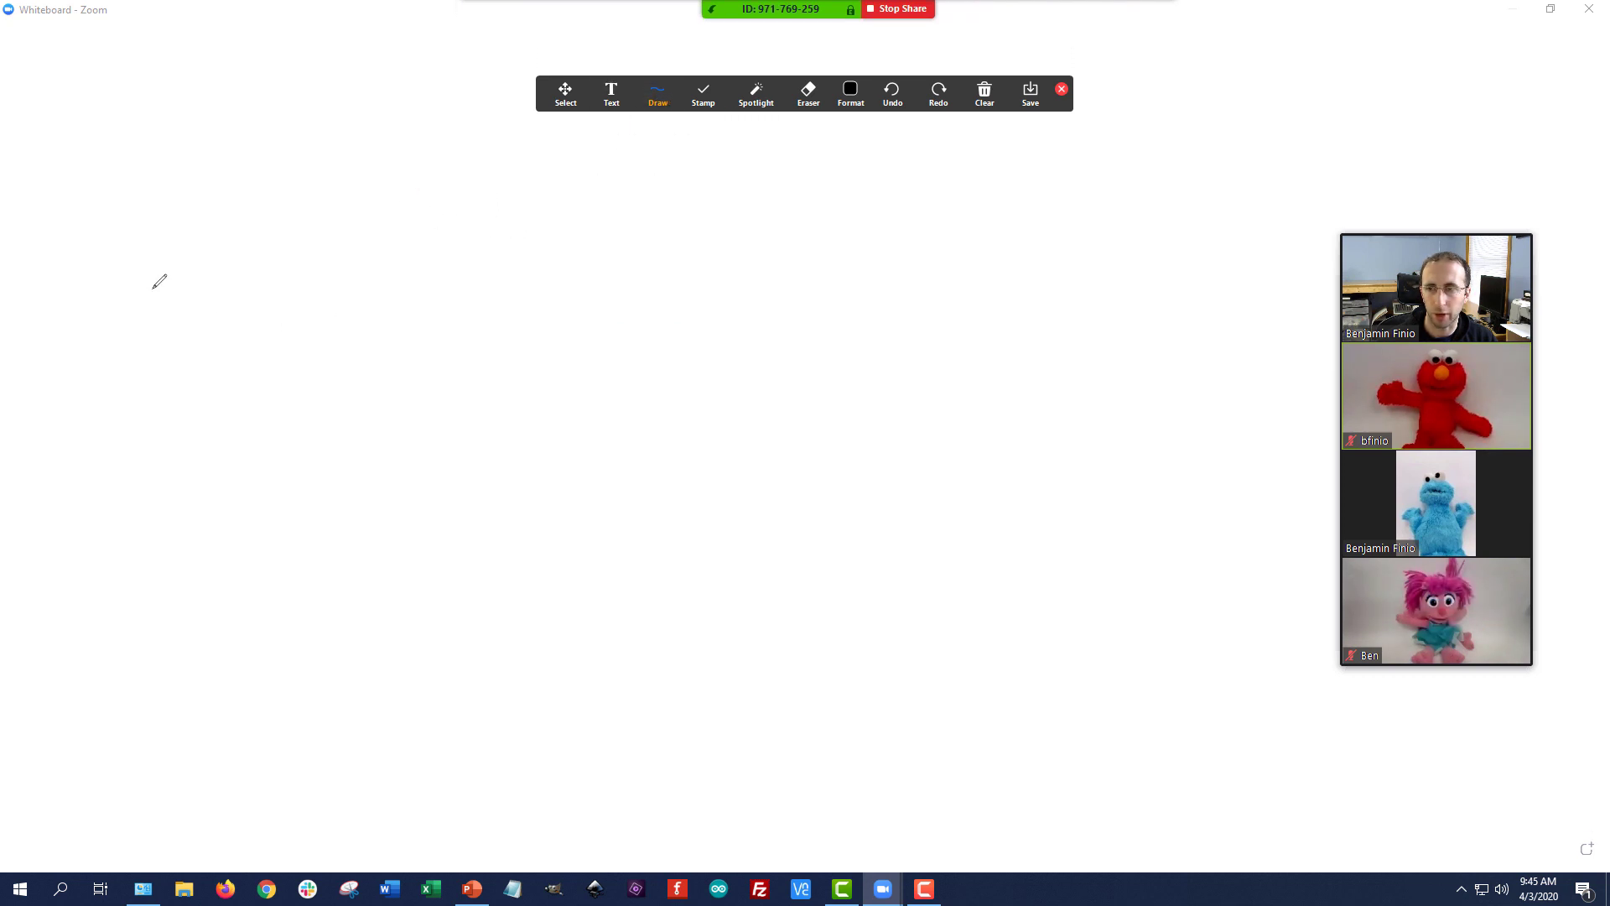
mouse_move(152, 289)
mouse_down()
mouse_move(215, 243)
mouse_move(234, 287)
mouse_move(223, 249)
mouse_up()
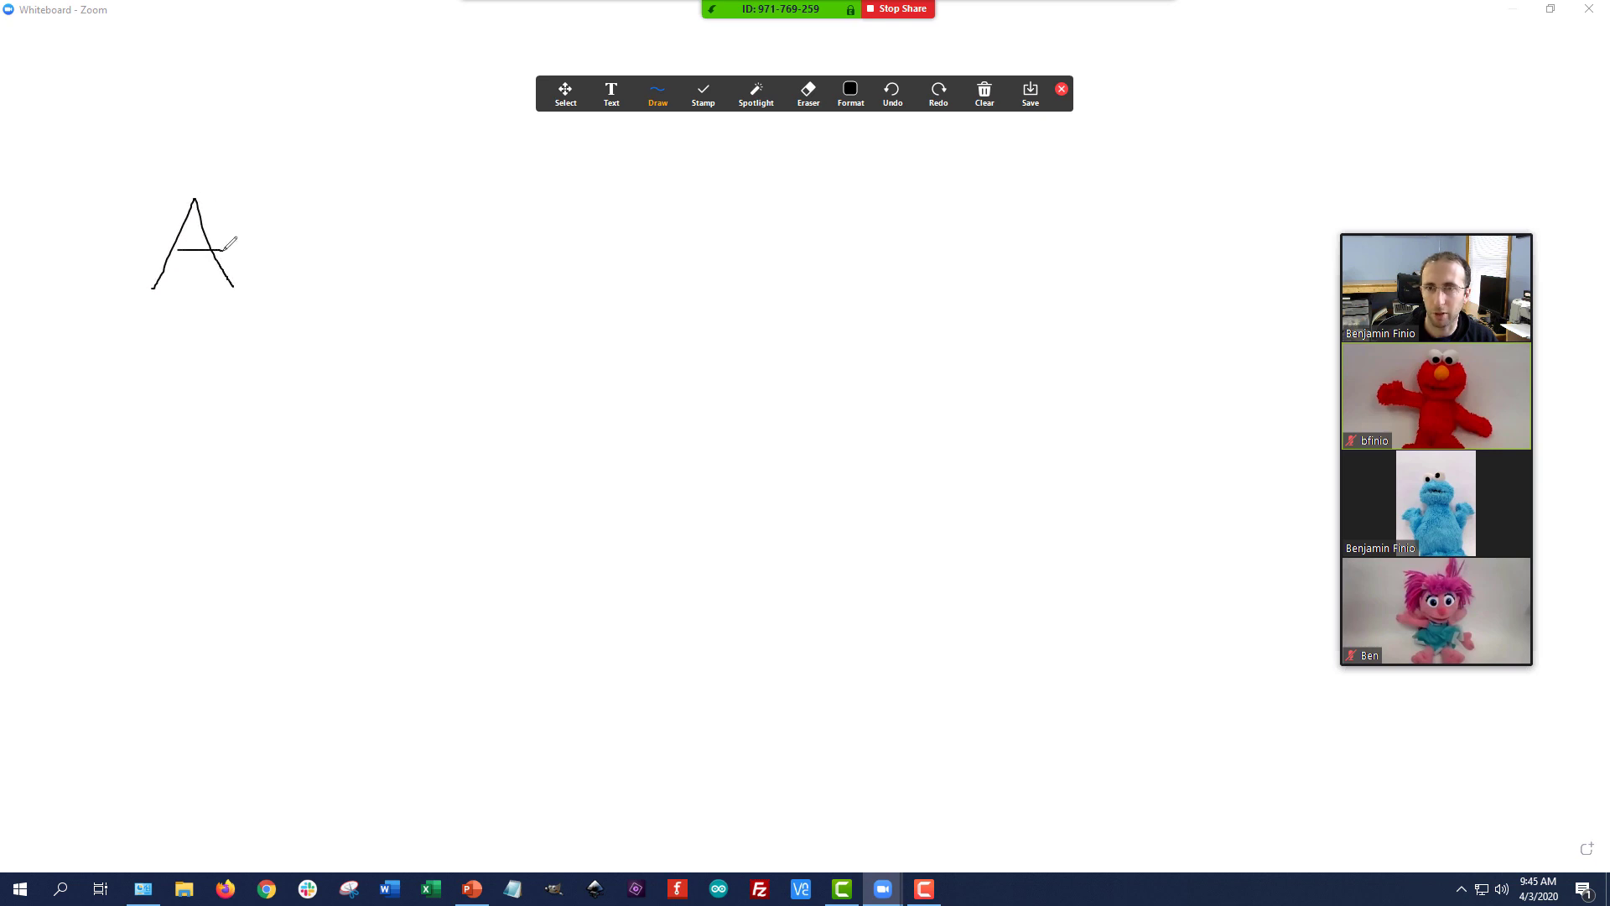
Switch the pen to red, write B and C beside the A, and save the whiteboard
click(857, 94)
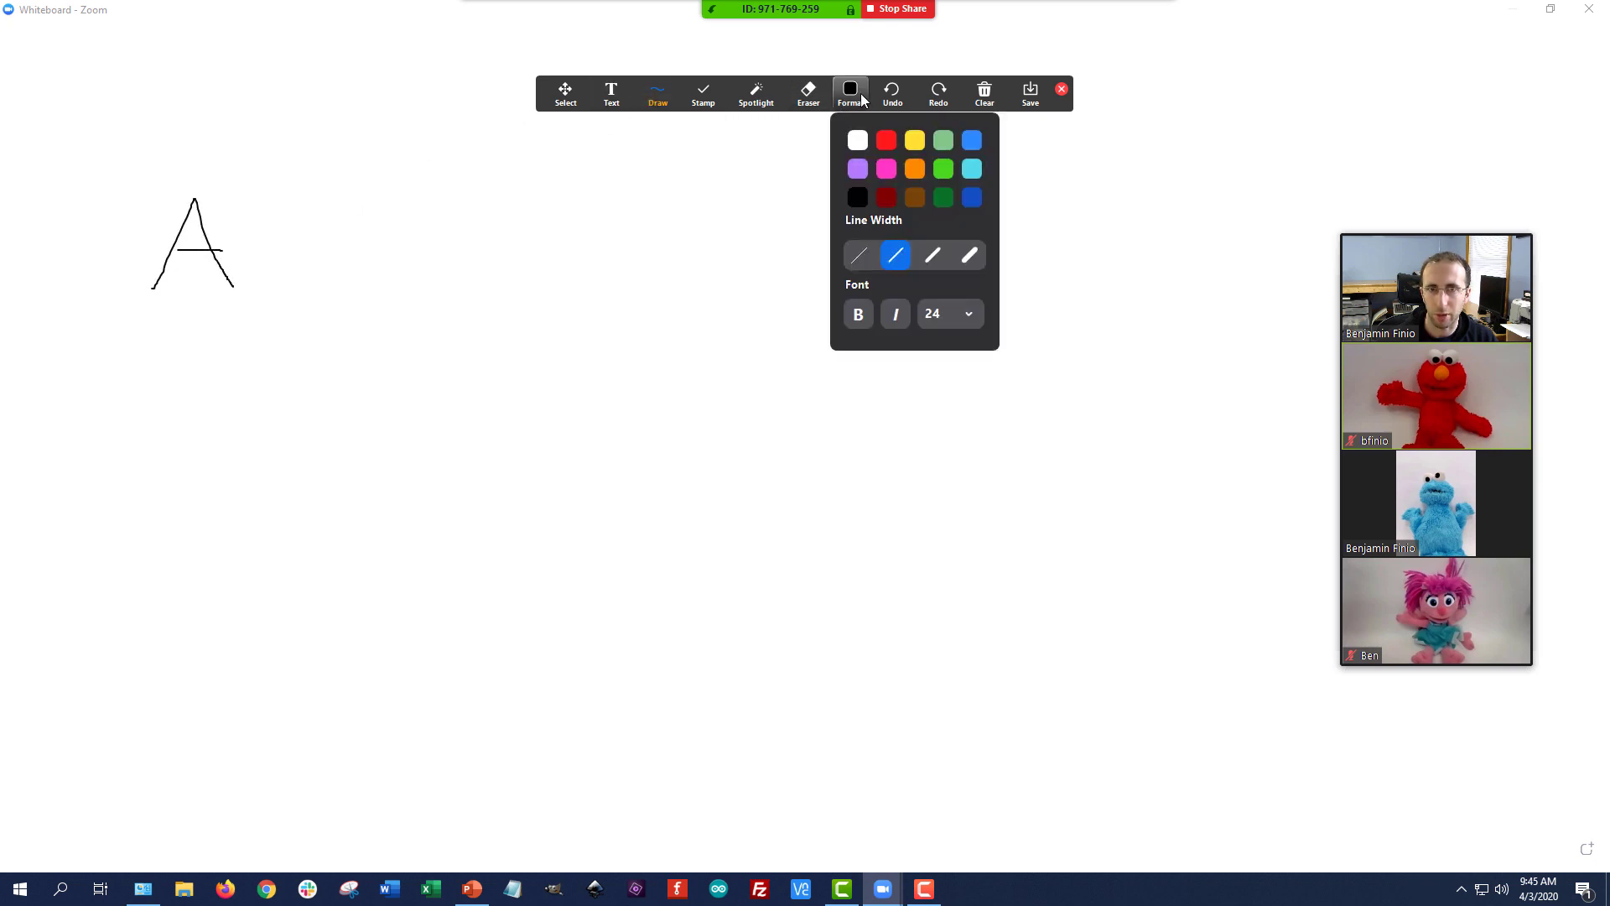
click(886, 140)
mouse_move(274, 199)
mouse_down()
mouse_move(286, 275)
mouse_move(296, 195)
mouse_move(285, 274)
mouse_up()
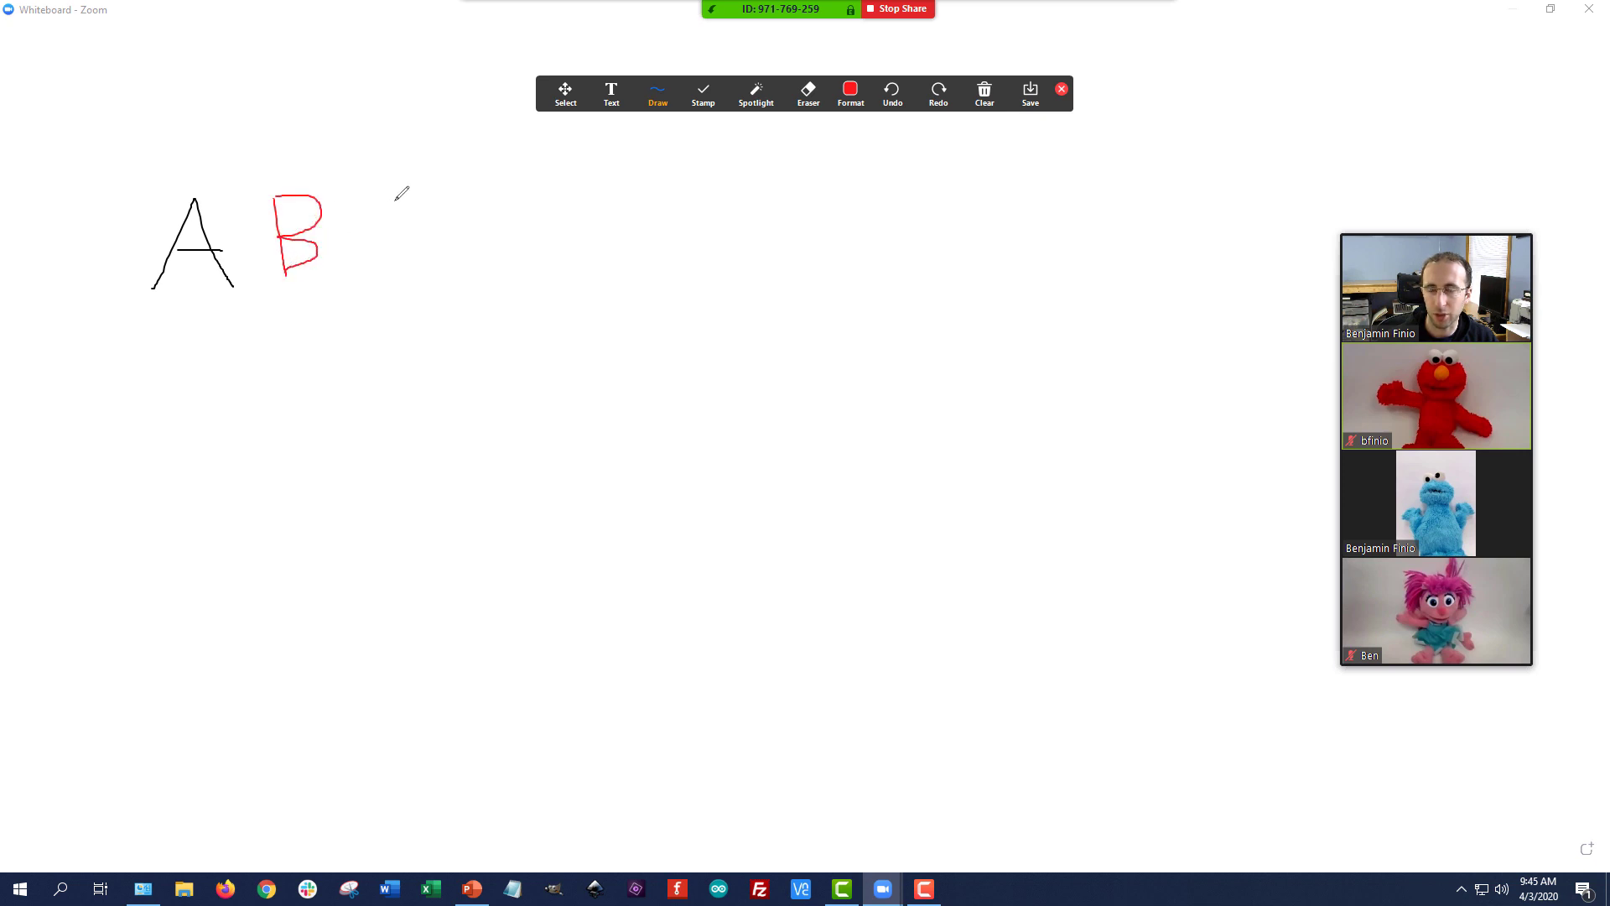
drag(395, 199, 404, 269)
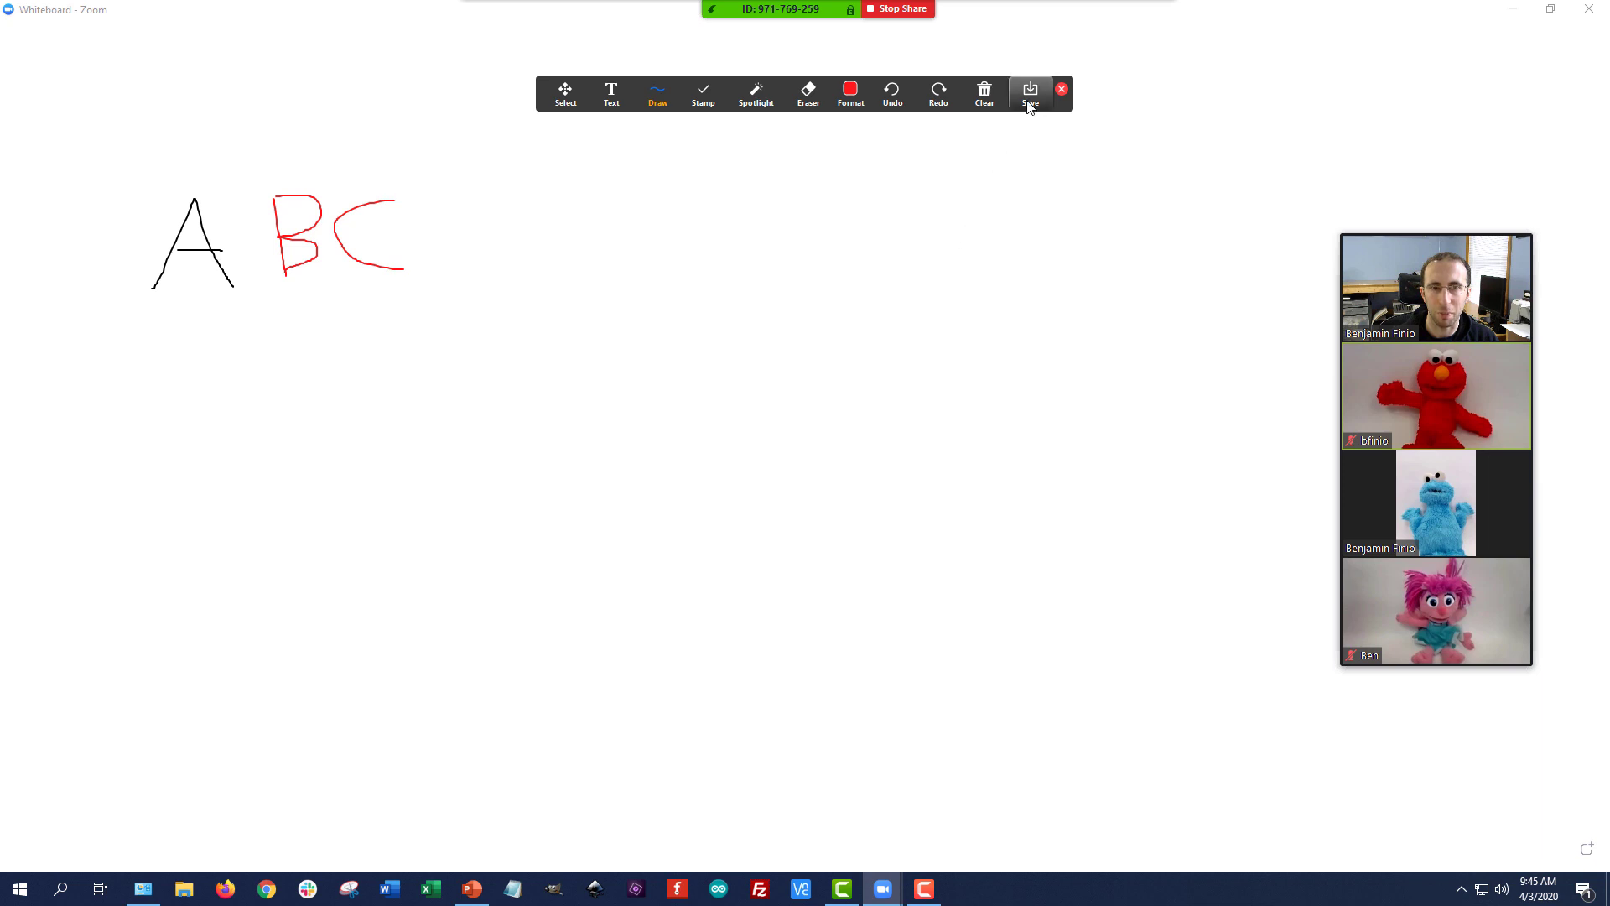
click(1029, 94)
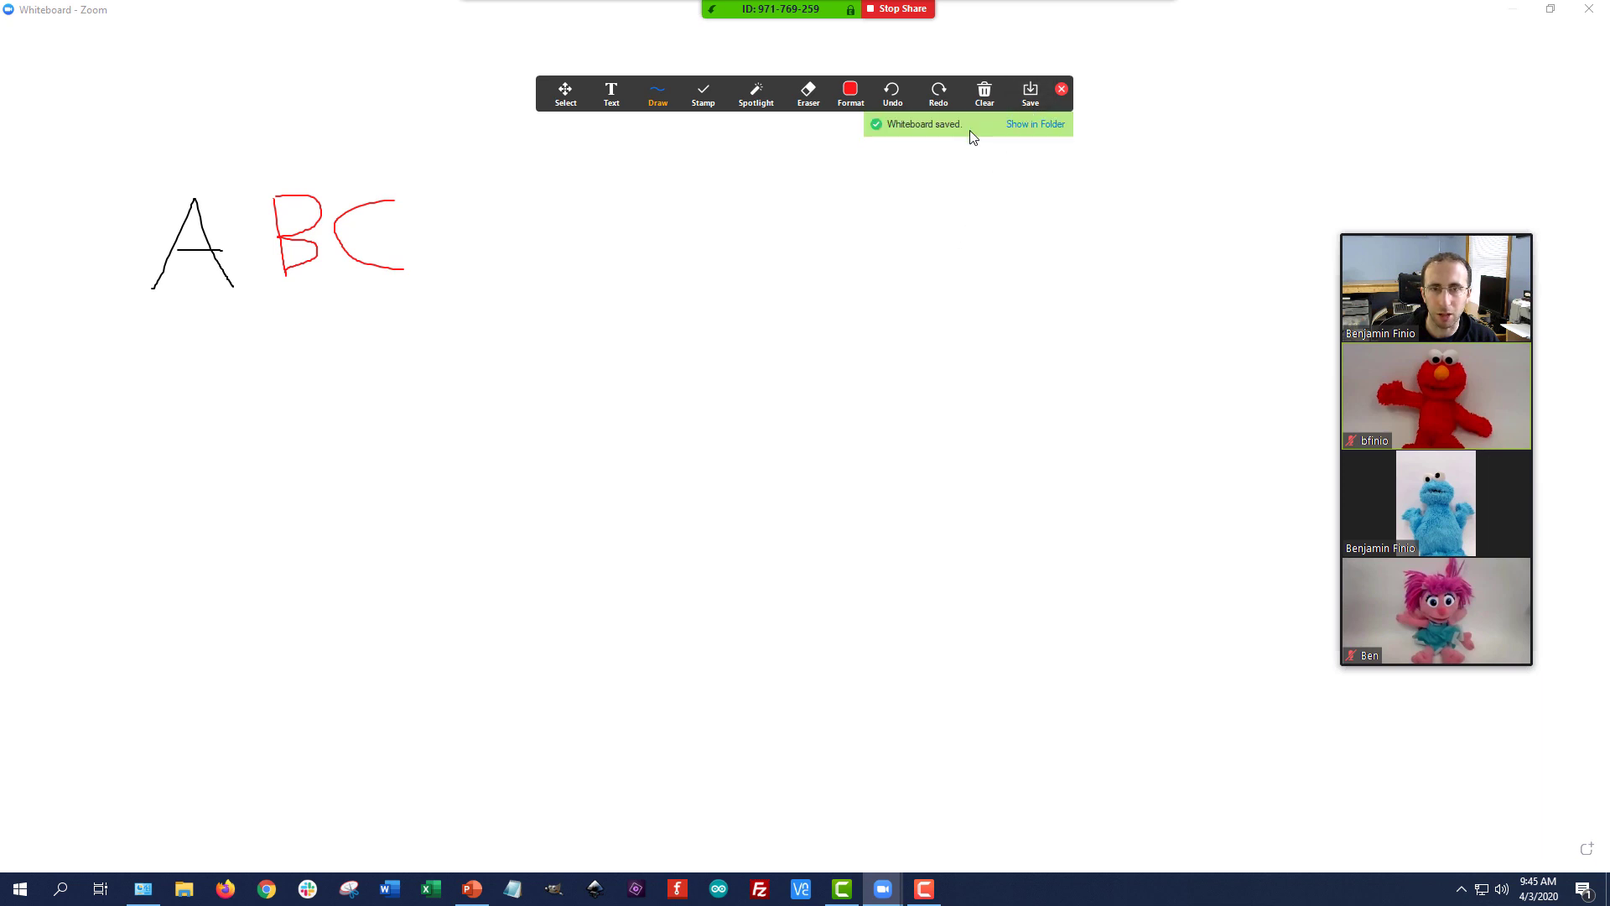
click(983, 96)
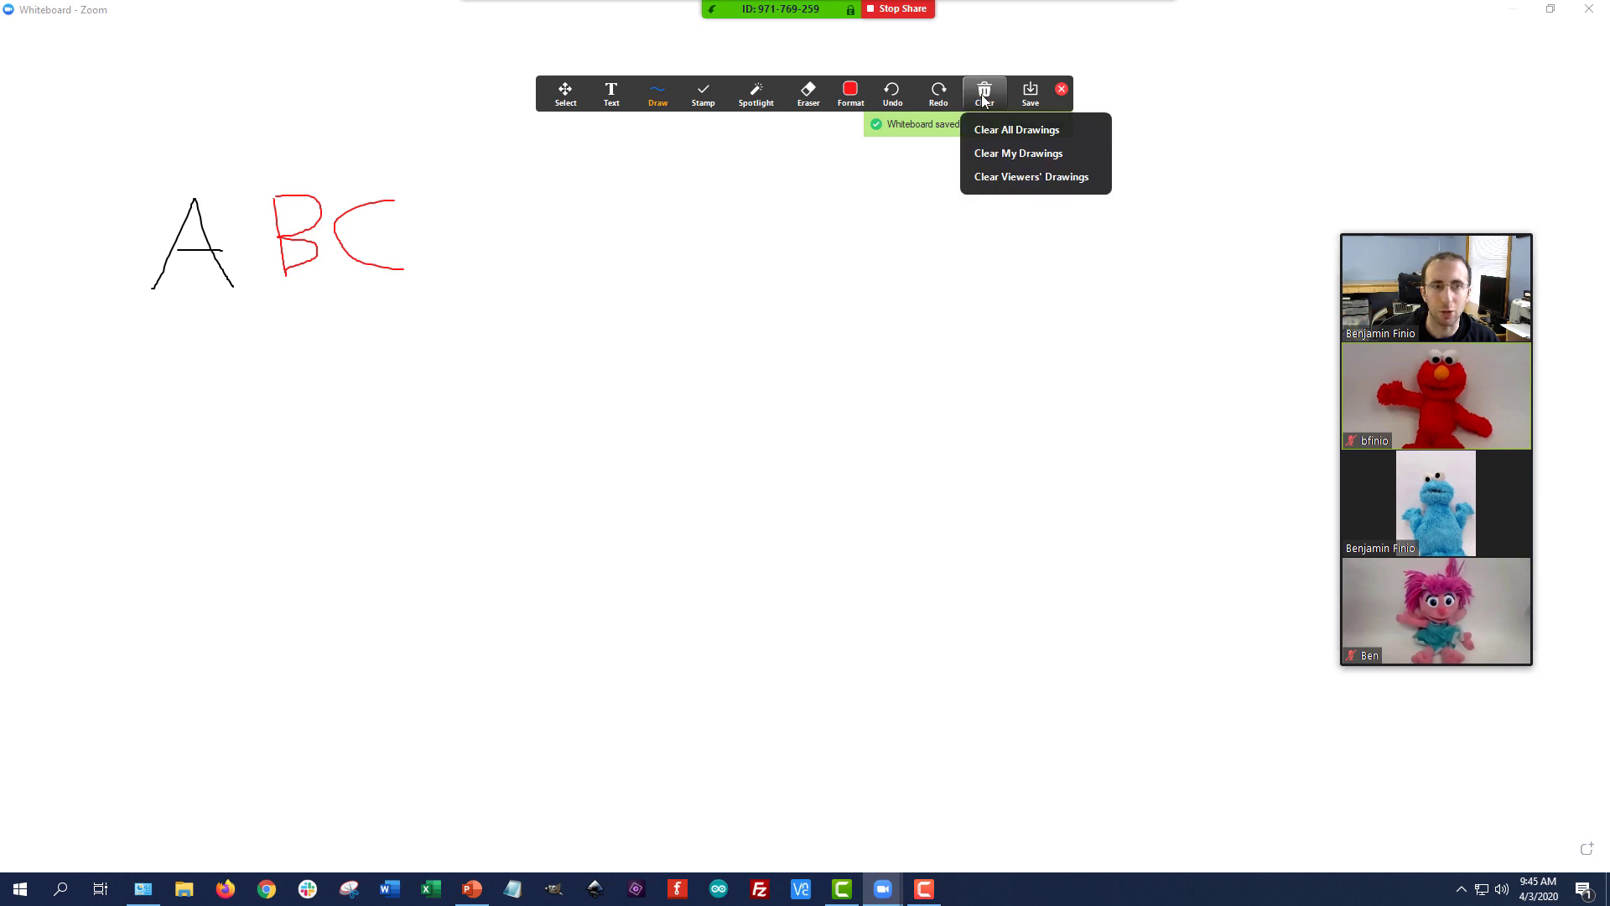
Clear all drawings, then draw two red wavy strokes across the whiteboard
click(992, 129)
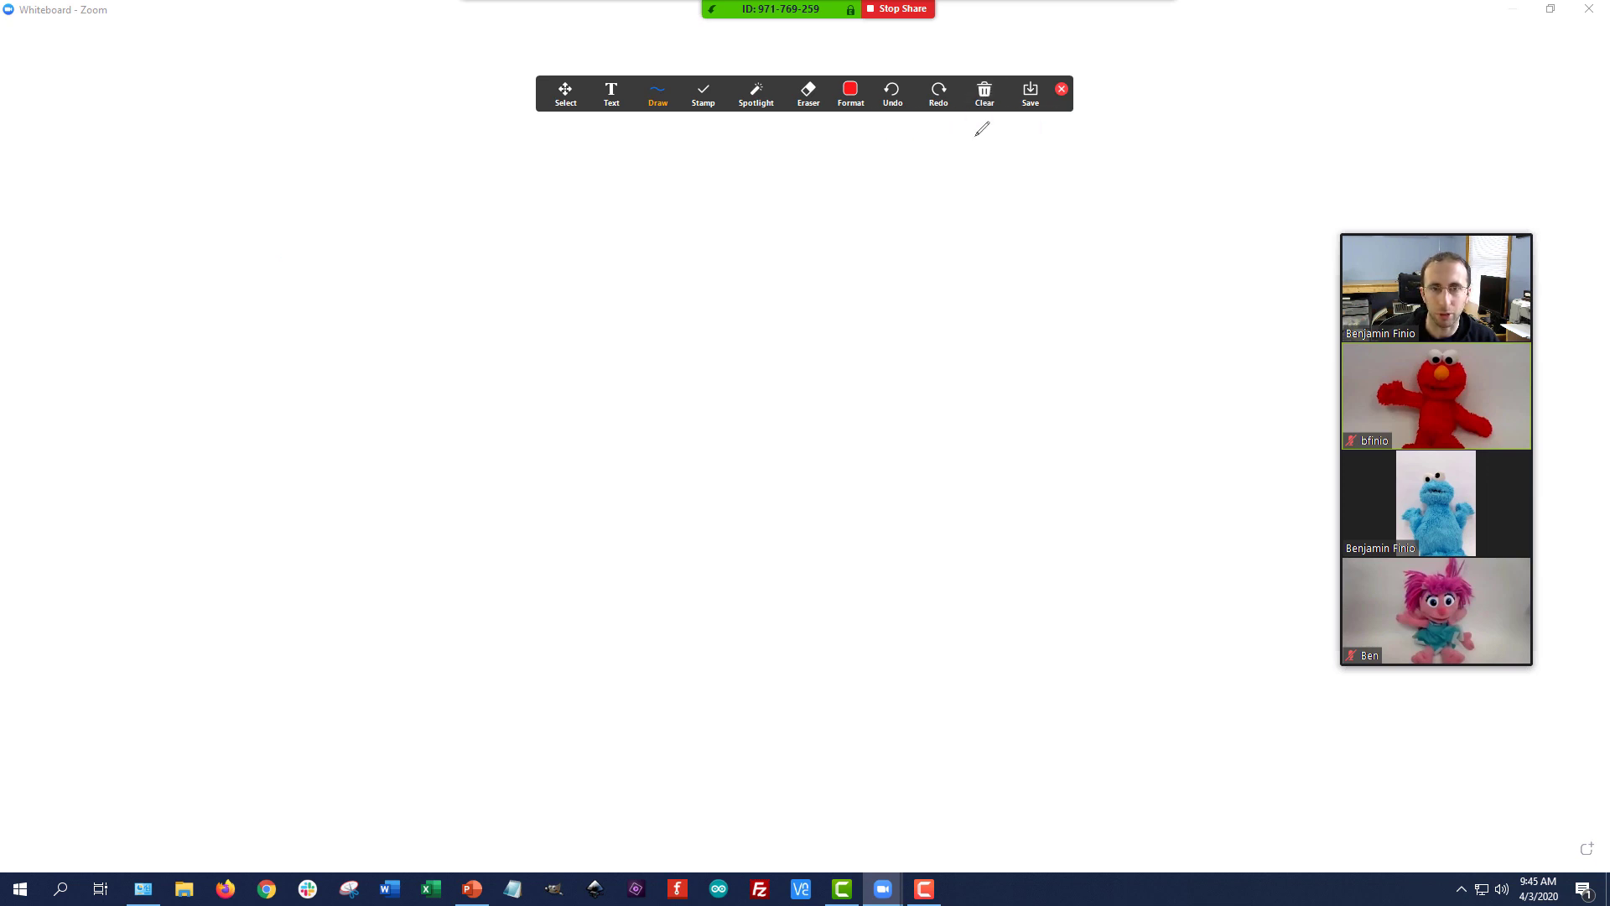
mouse_move(231, 270)
mouse_down()
mouse_move(419, 266)
mouse_move(550, 306)
mouse_up()
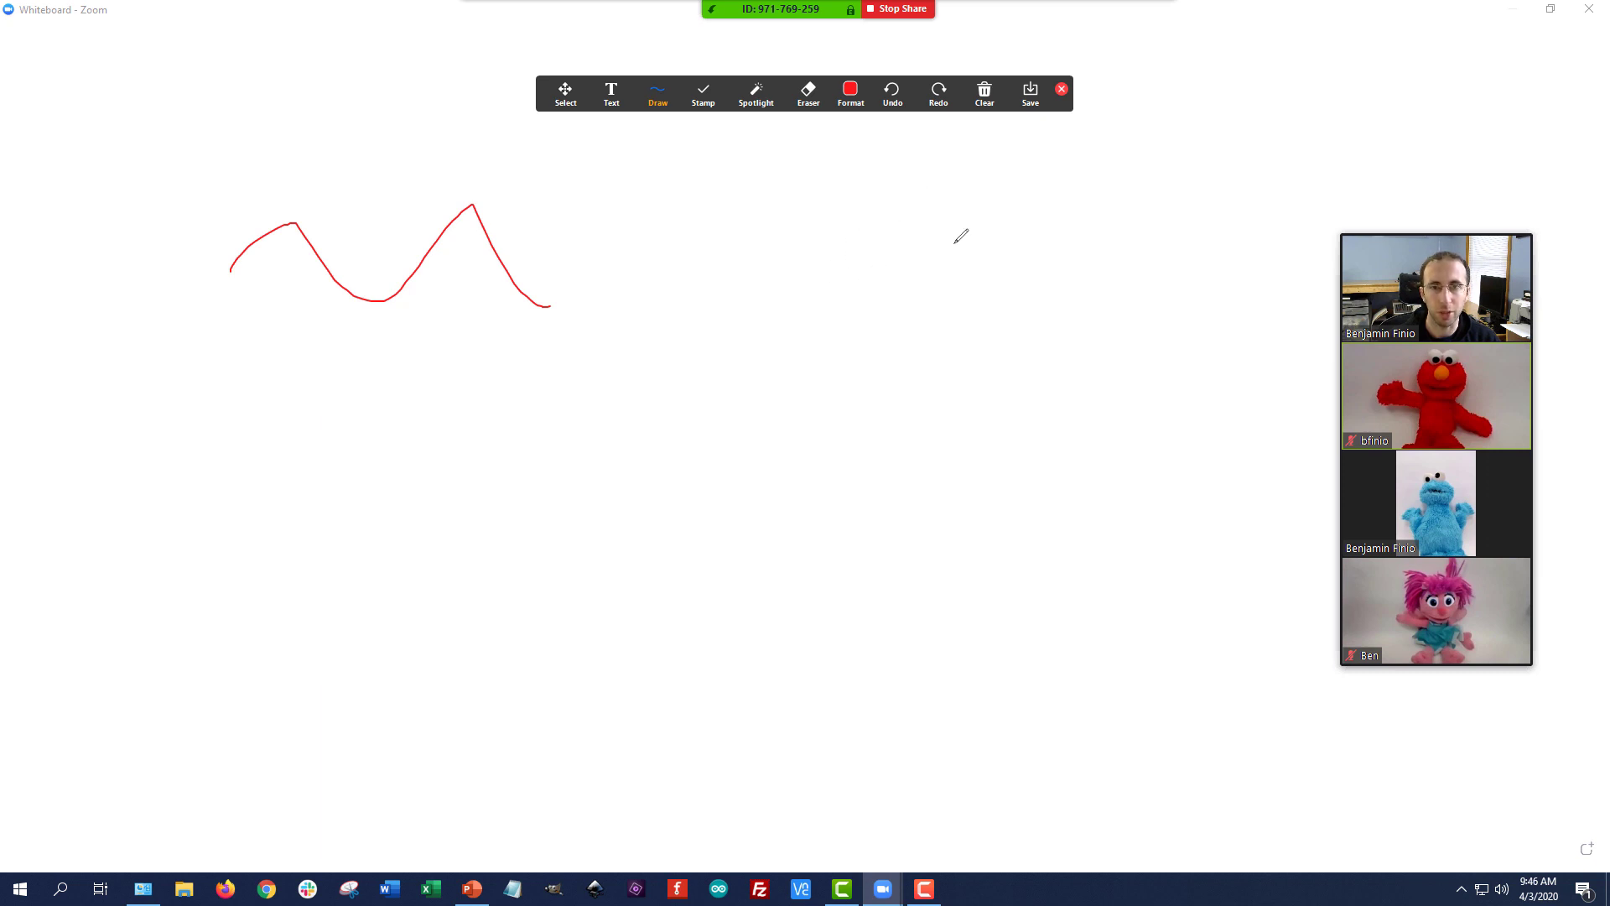
mouse_move(589, 510)
mouse_down()
mouse_move(663, 406)
mouse_move(930, 452)
mouse_move(1015, 438)
mouse_up()
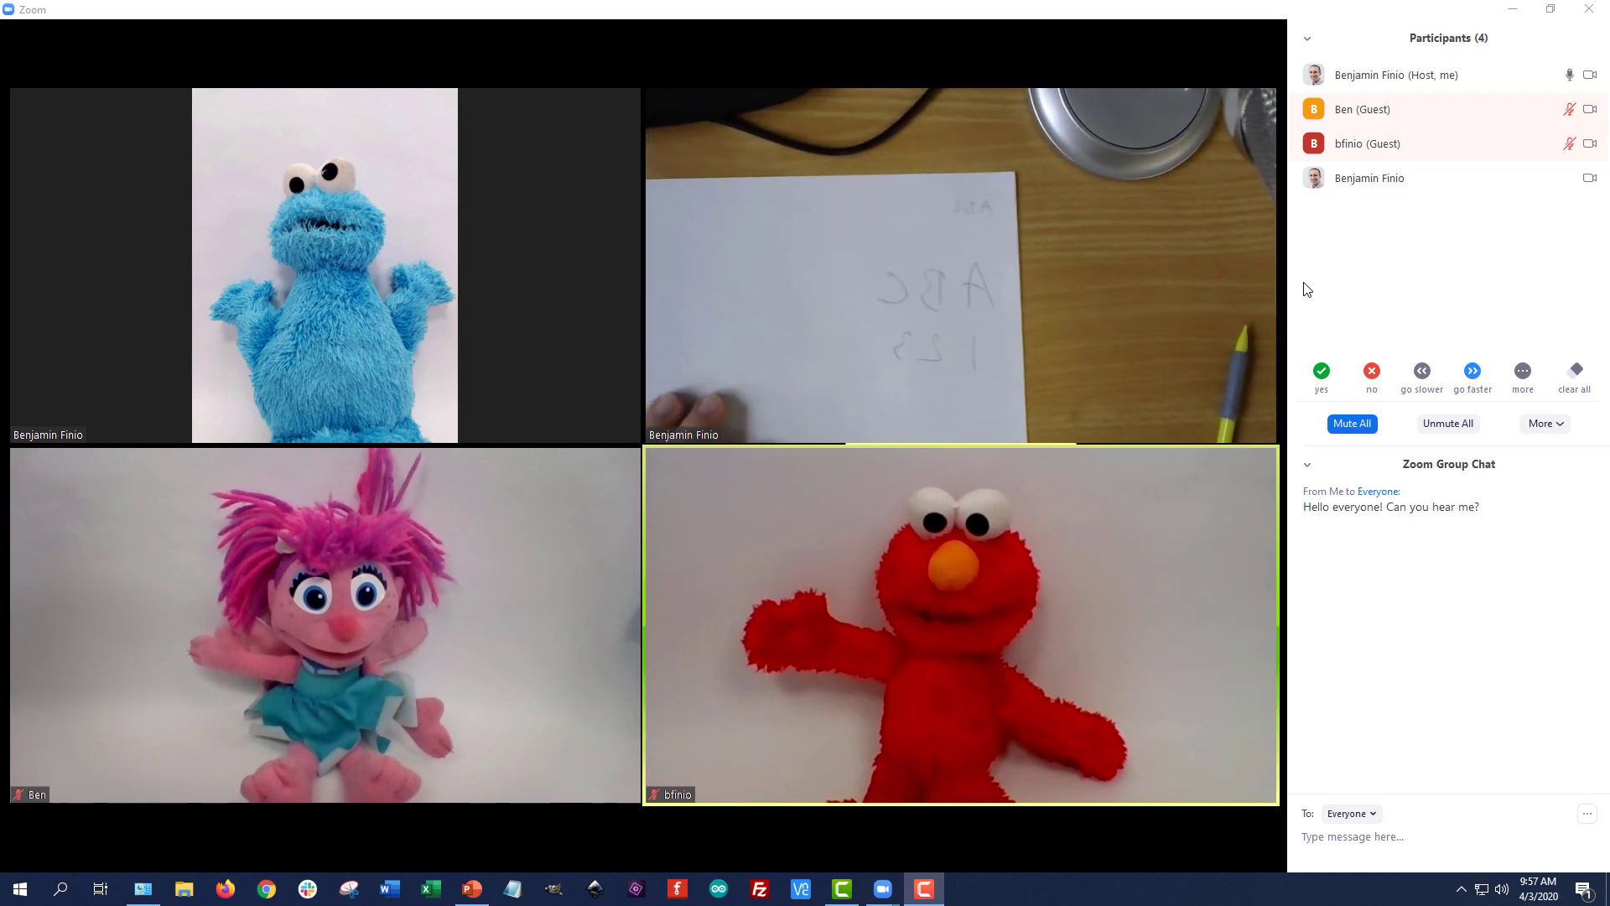
Uncheck 'Mirror my video' in Zoom's Video Settings and close the Settings dialog
mouse_move(703, 728)
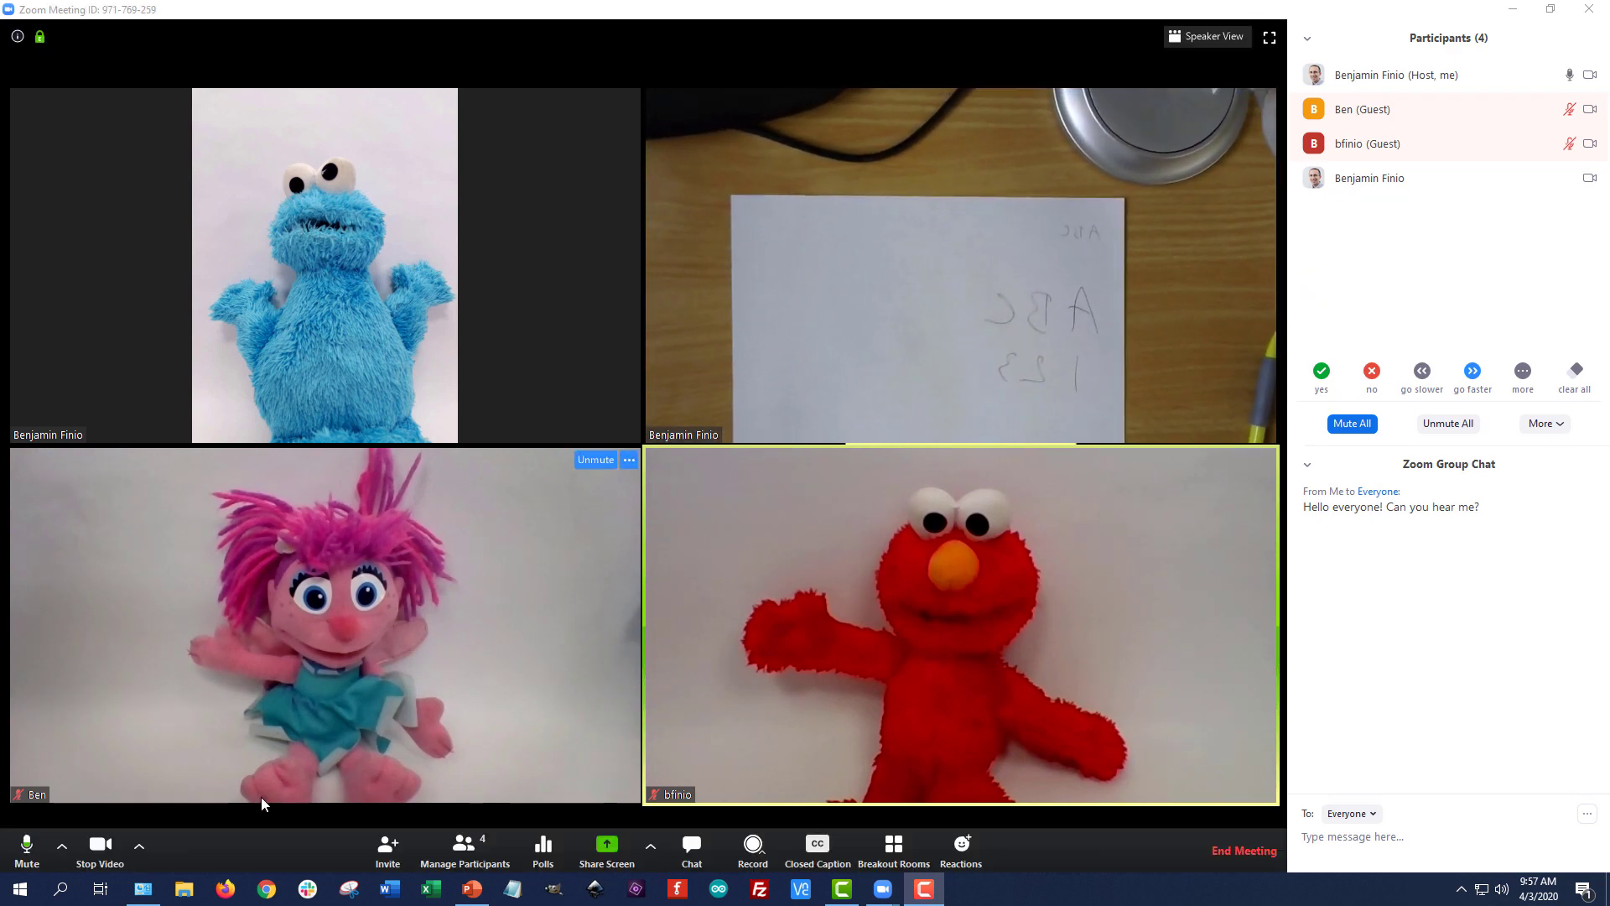
click(138, 843)
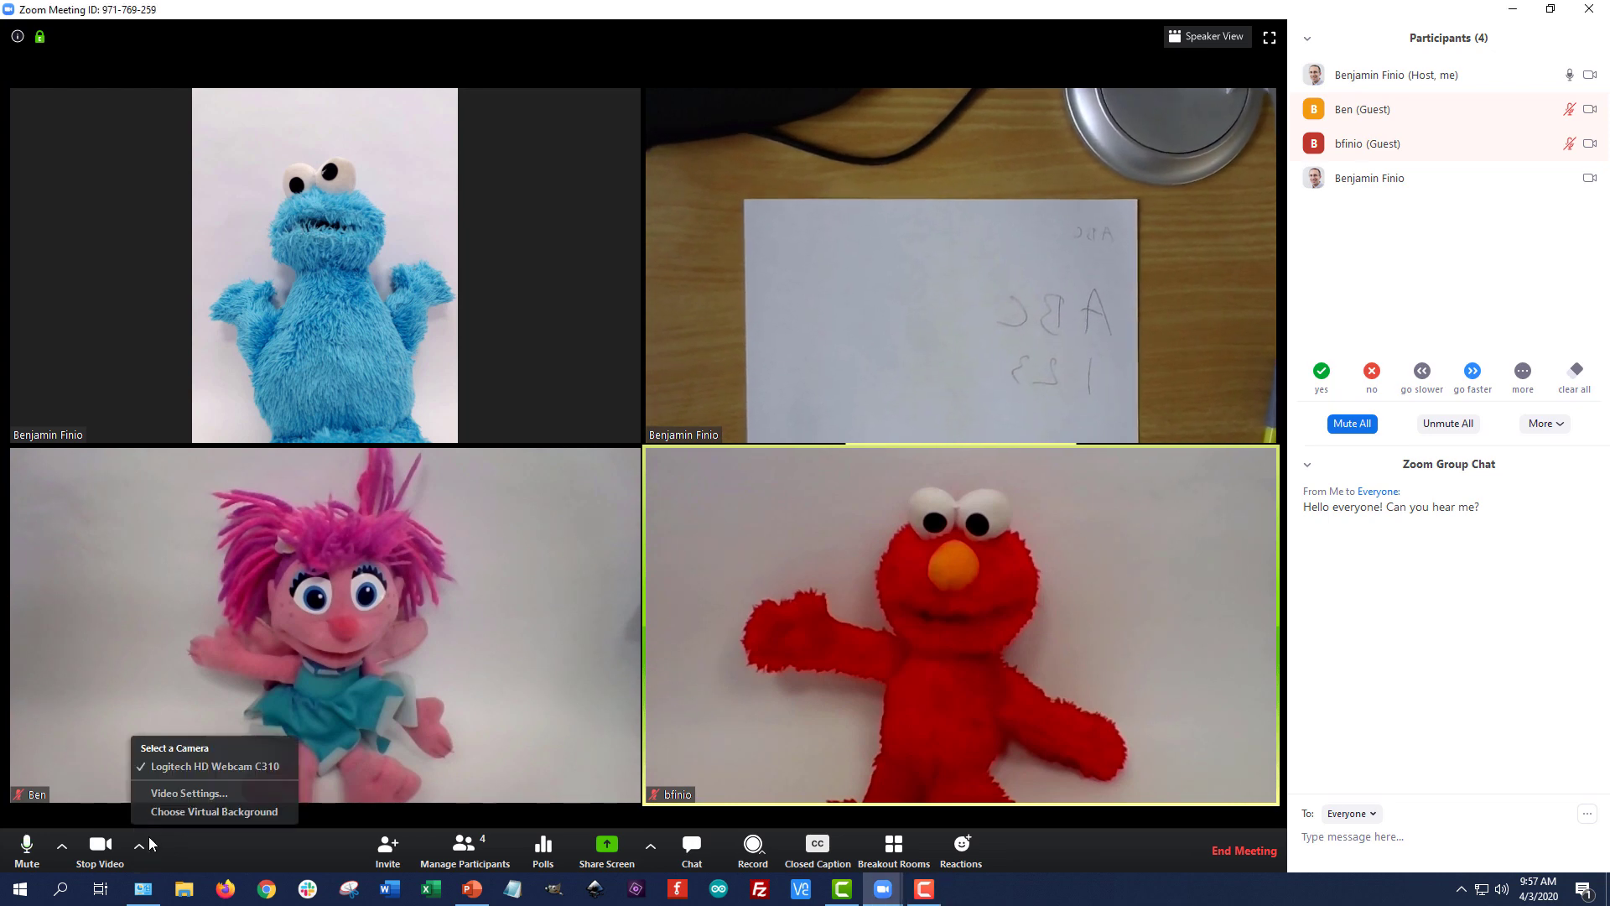
click(176, 793)
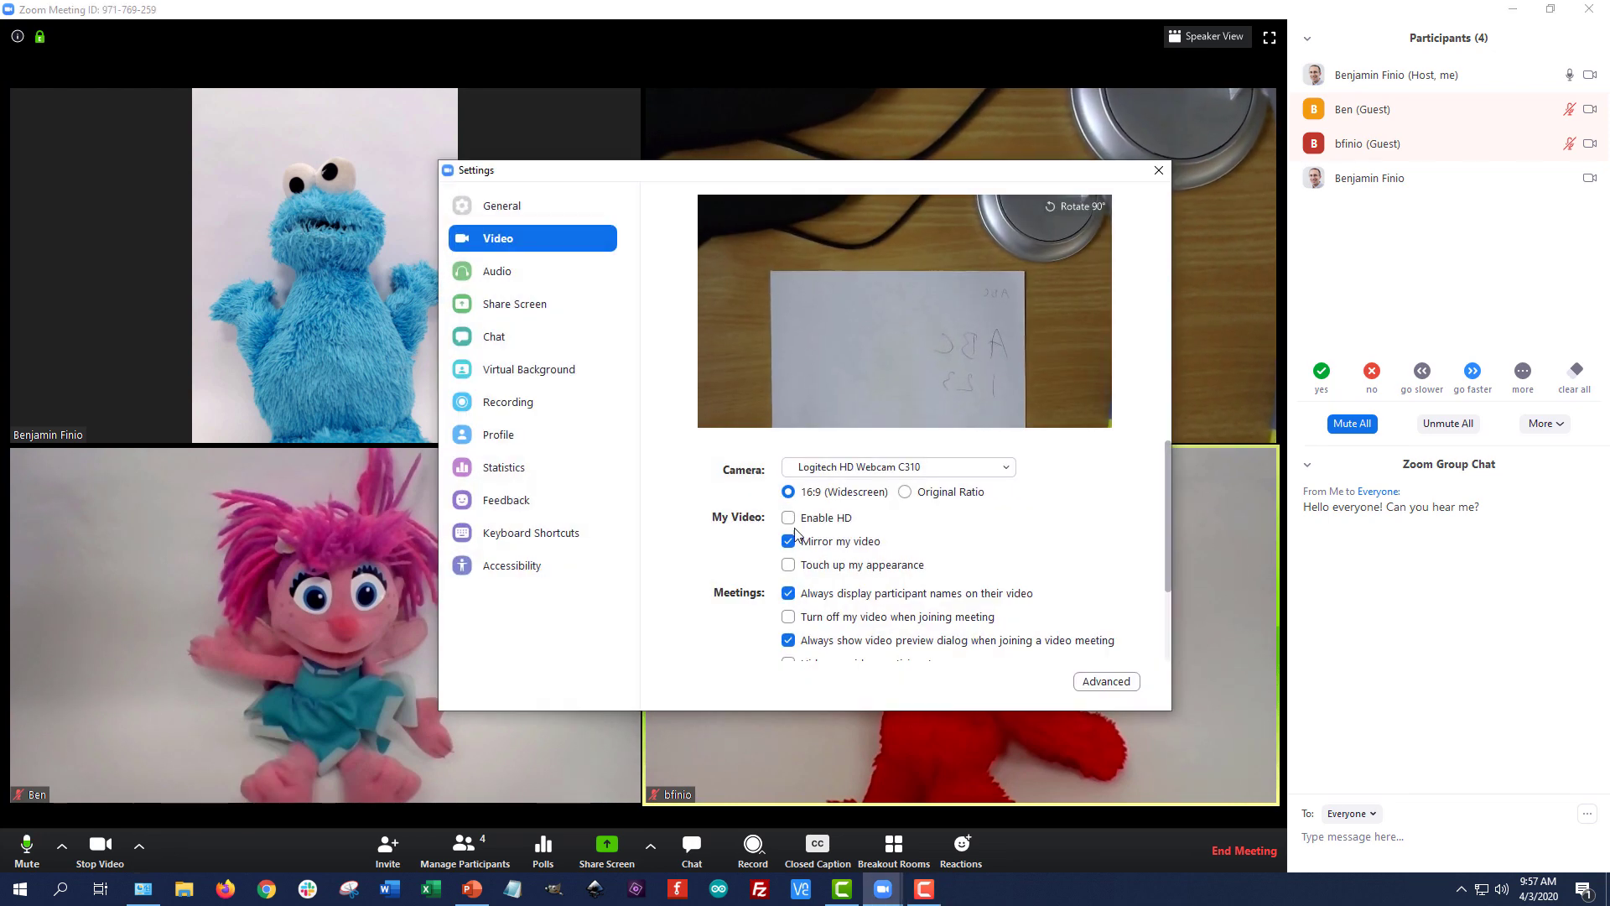
click(788, 540)
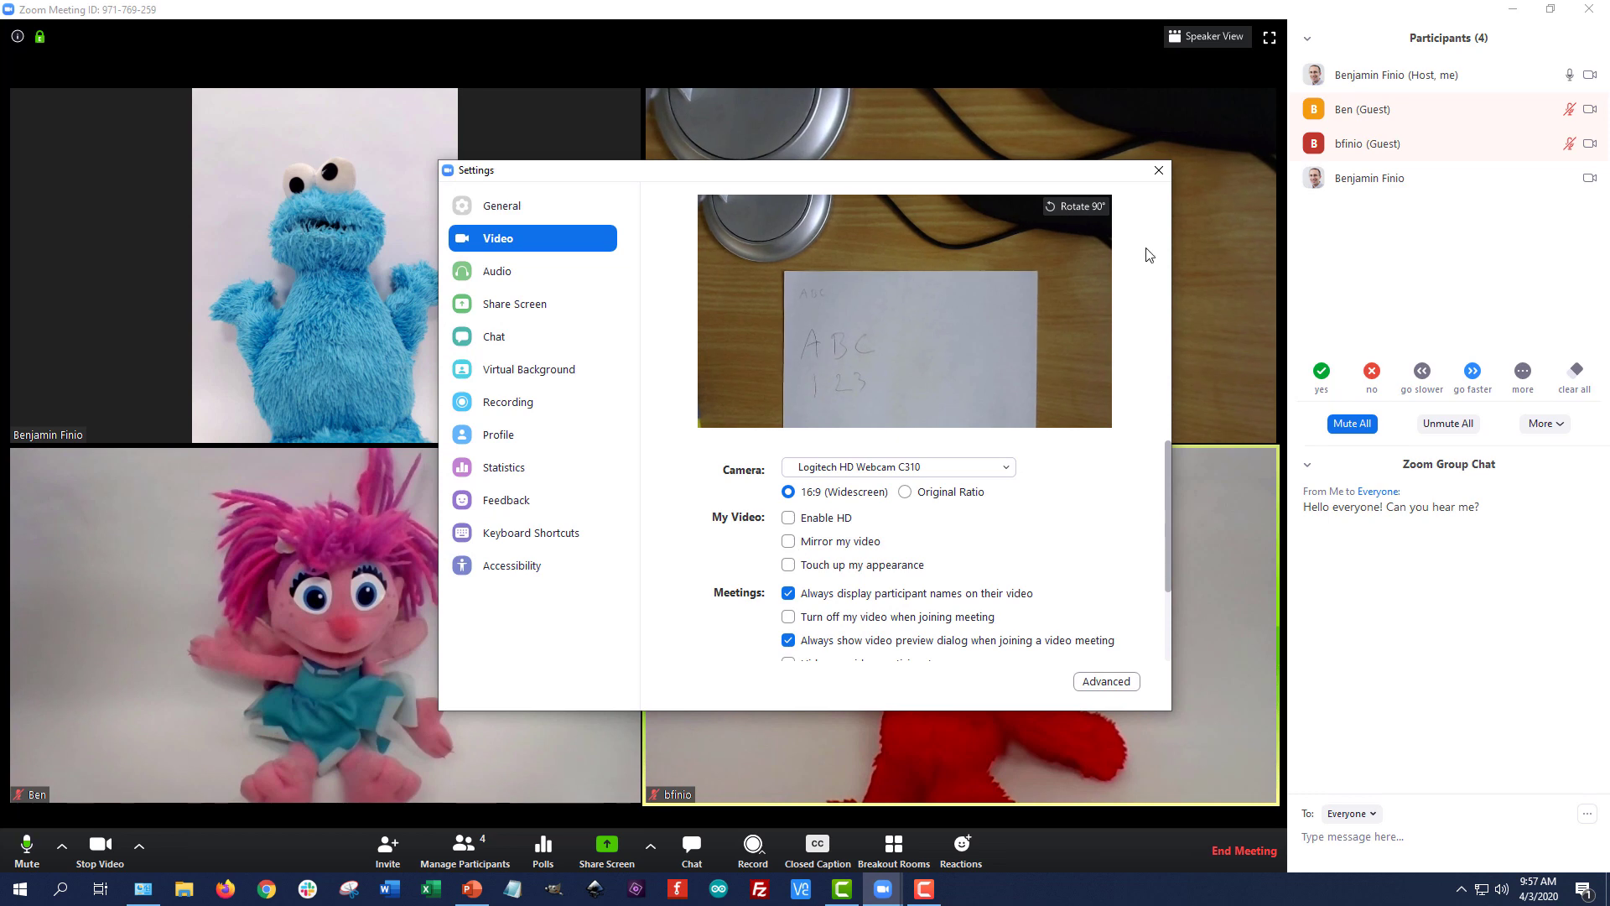
click(1158, 170)
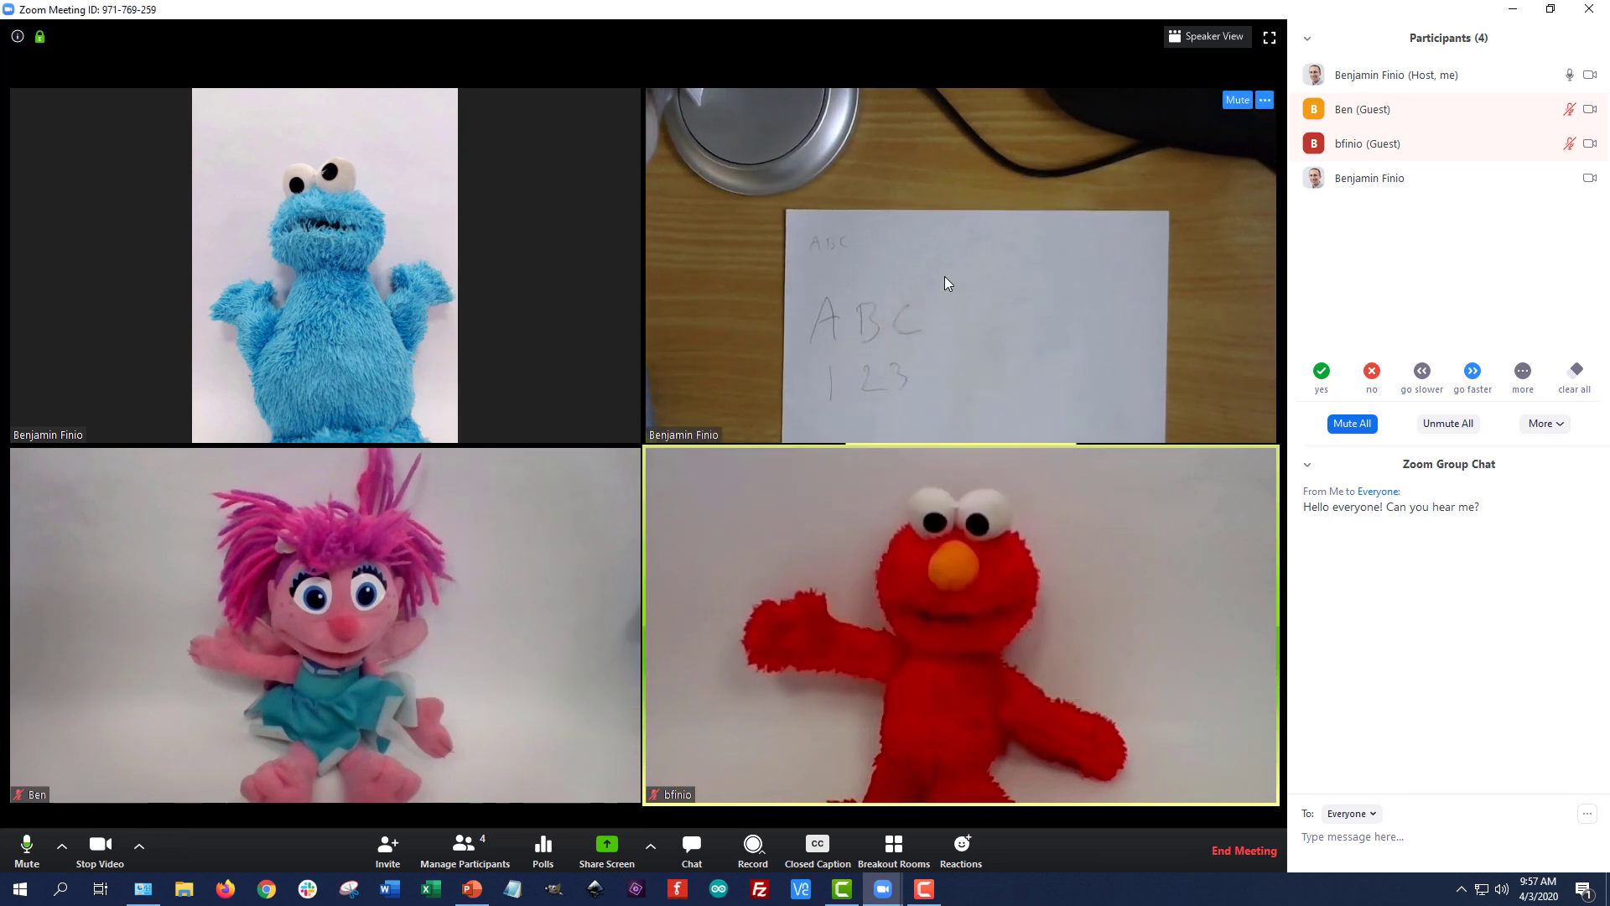